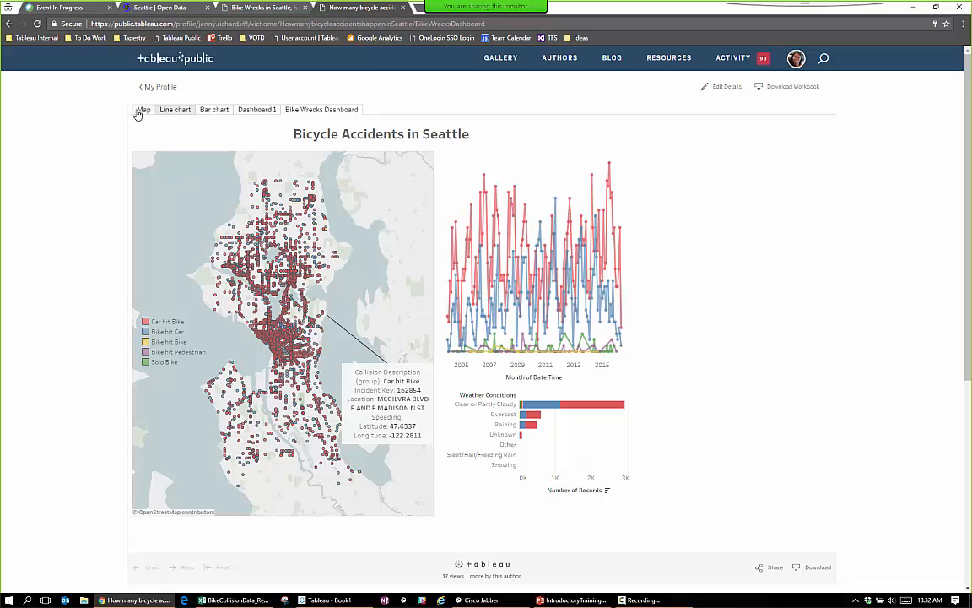
View the Line chart, Bar chart and Dashboard 1 sheets of the published Seattle bicycle accidents workbook.
left_click(160, 110)
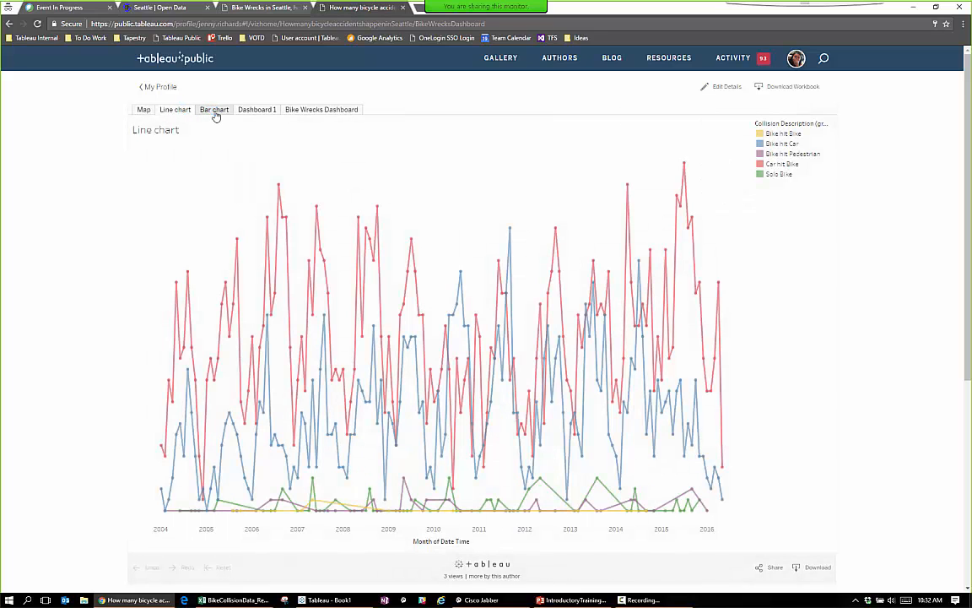
left_click(216, 112)
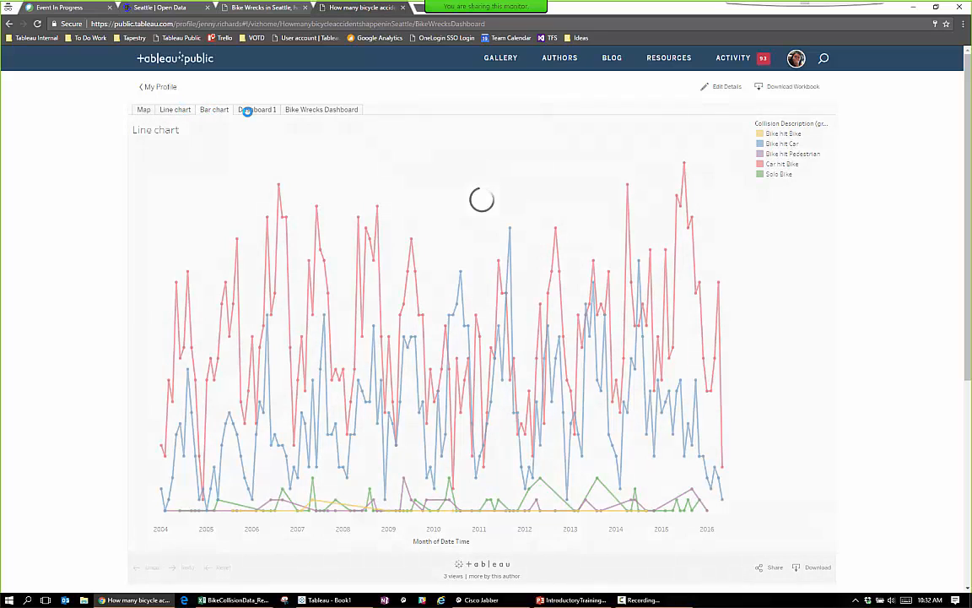
left_click(258, 114)
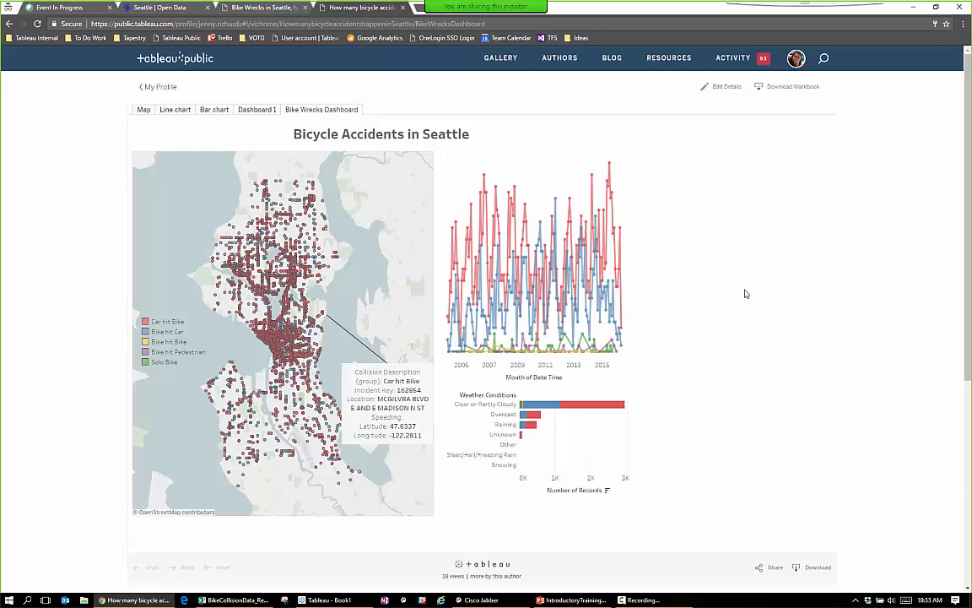
Switch to the Seattle open data portal and open its Transportation category.
left_click(152, 9)
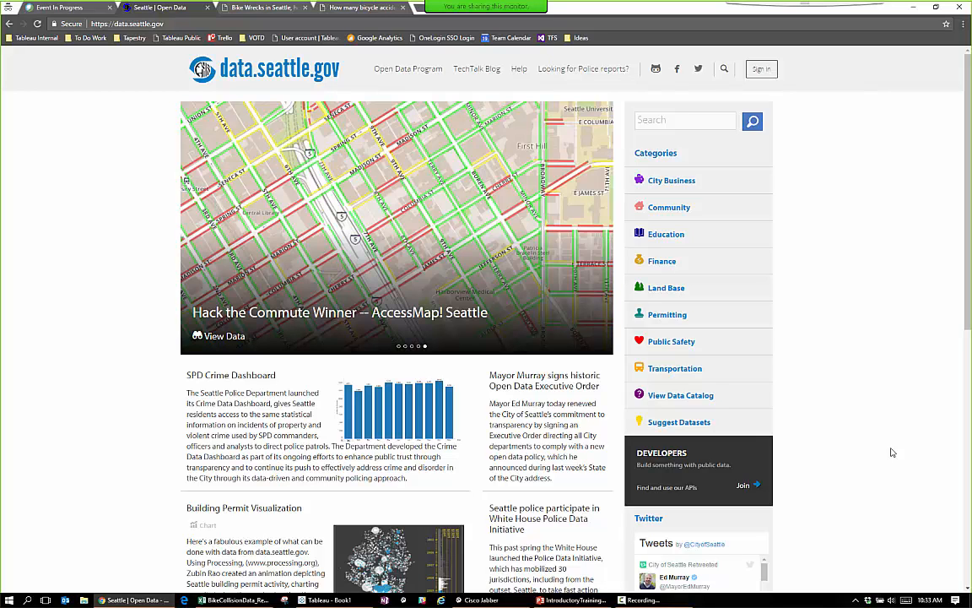
left_click(684, 370)
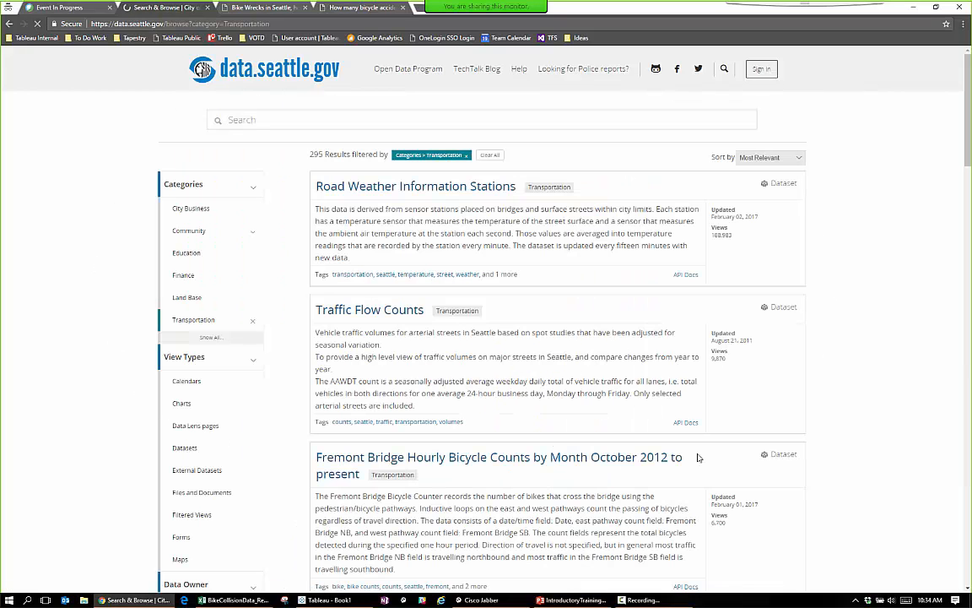
Look through the Transportation results for datasets related to bicycles and collisions.
scroll(947, 172, "down", 1)
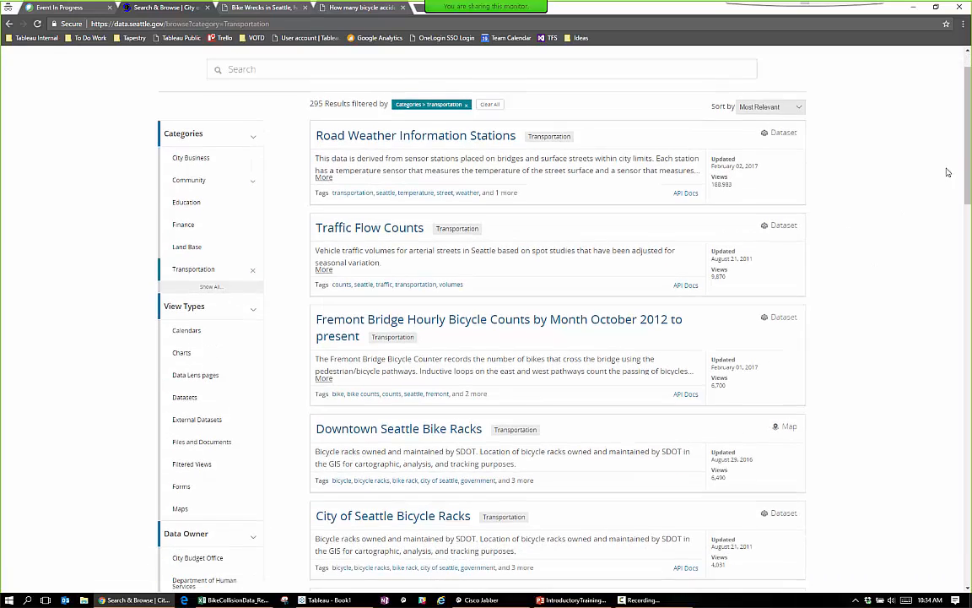
scroll(945, 337, "down", 18)
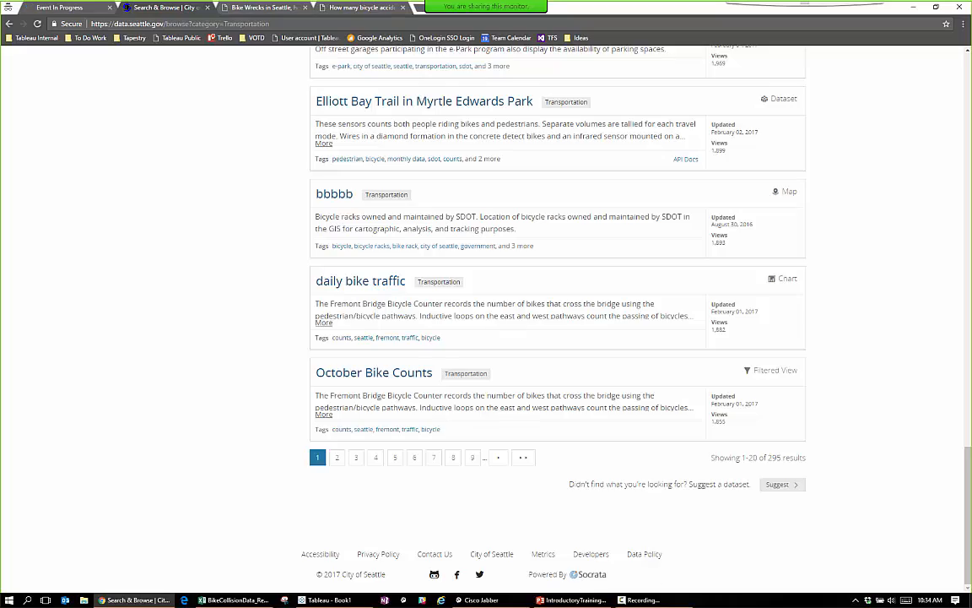
scroll(557, 321, "up", 10)
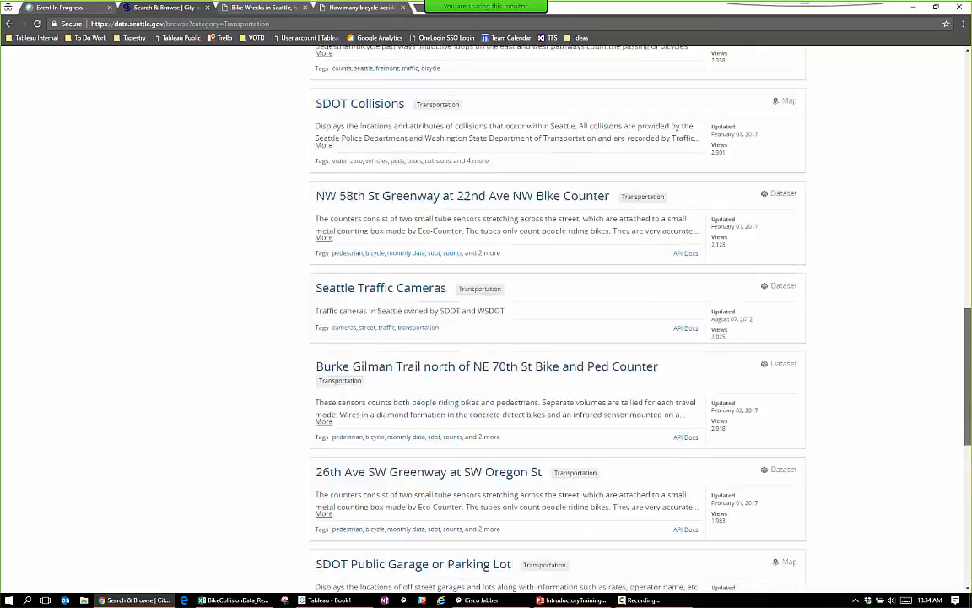
scroll(506, 321, "up", 7)
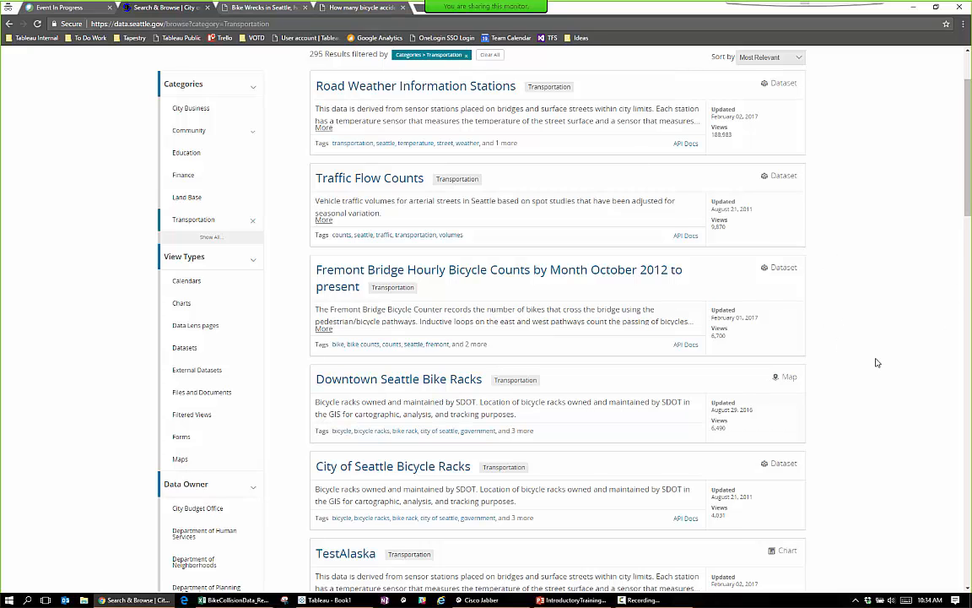
scroll(869, 346, "up", 2)
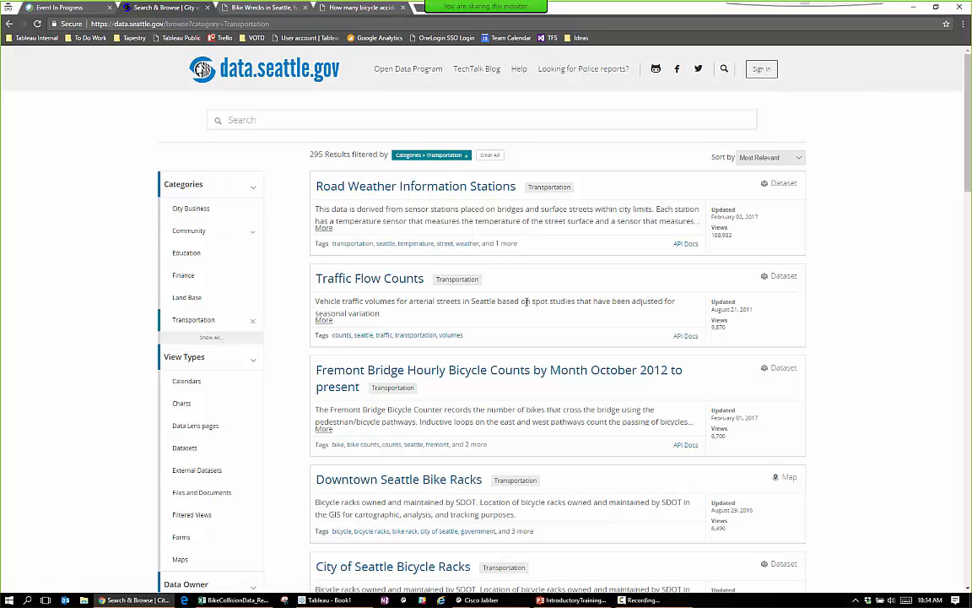
scroll(527, 301, "down", 4)
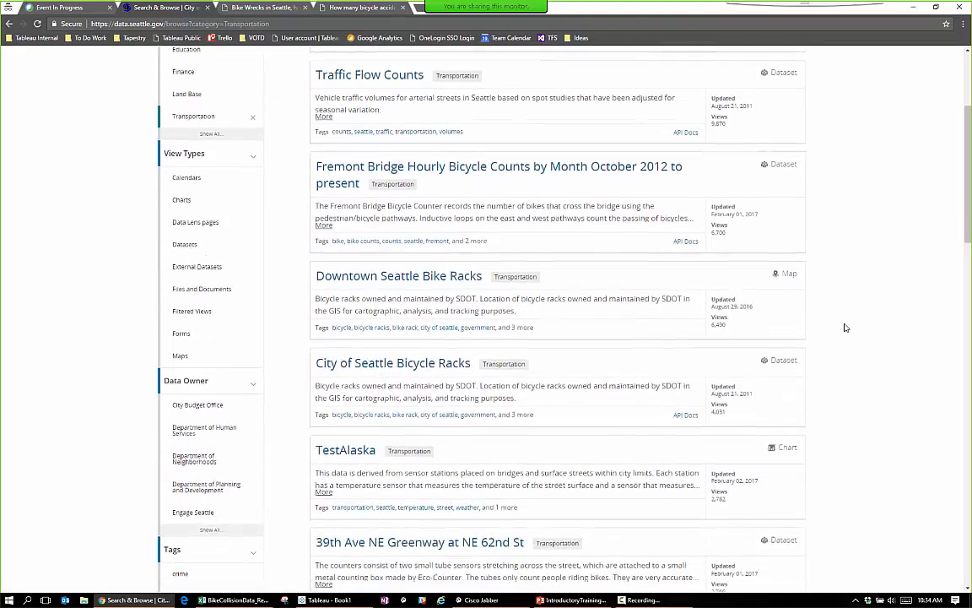
scroll(846, 327, "down", 5)
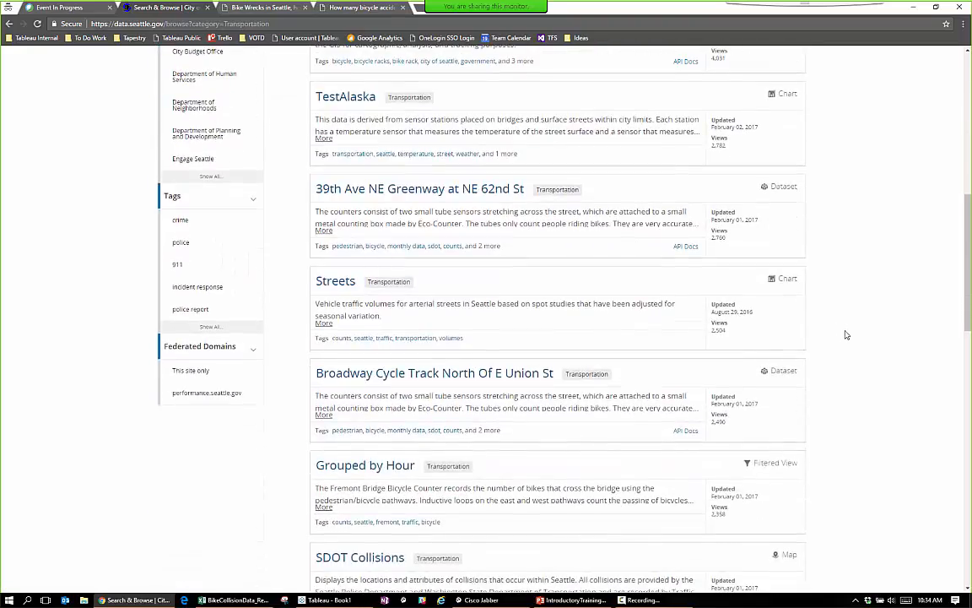
scroll(846, 335, "up", 2)
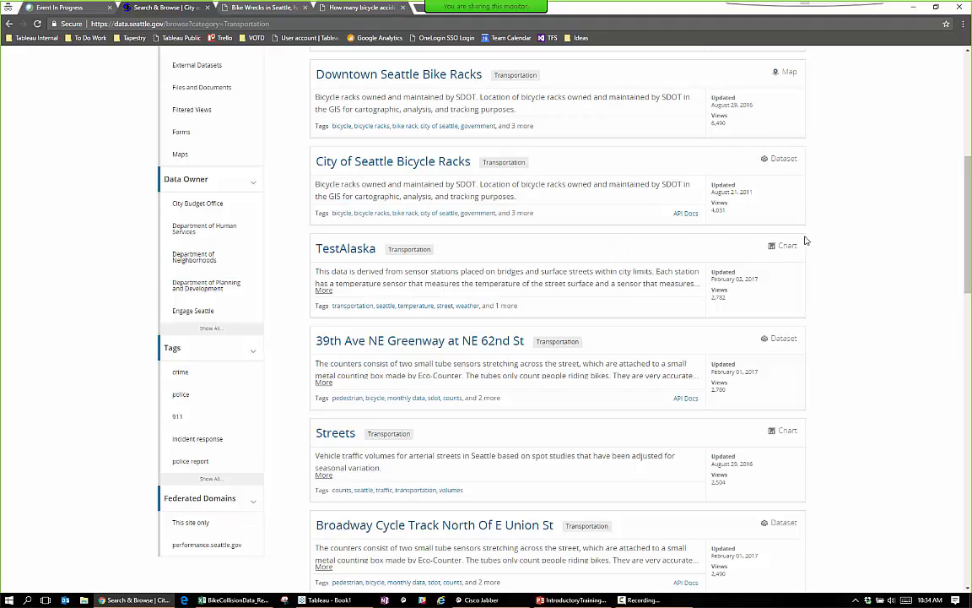
scroll(800, 456, "down", 3)
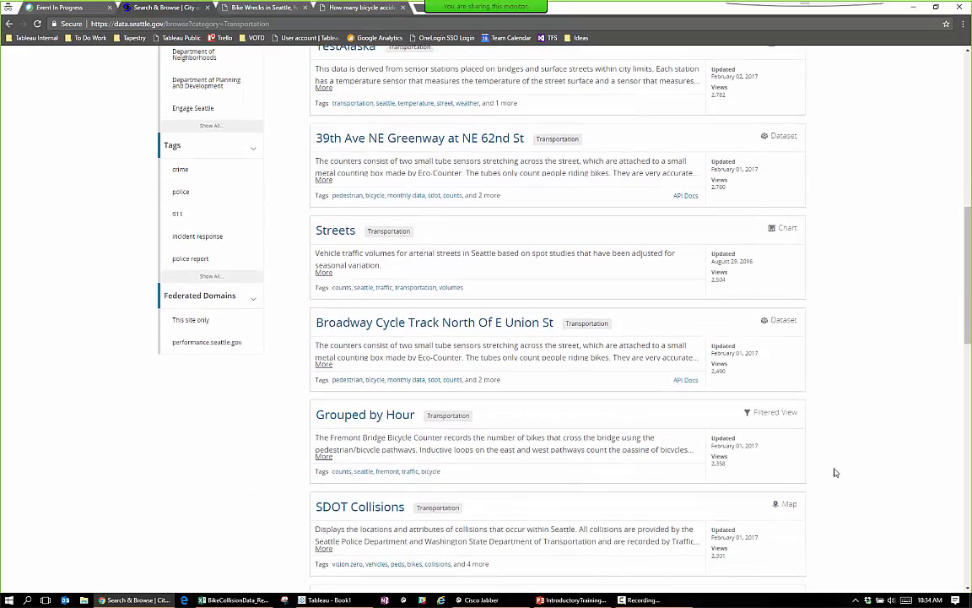
scroll(812, 423, "down", 1)
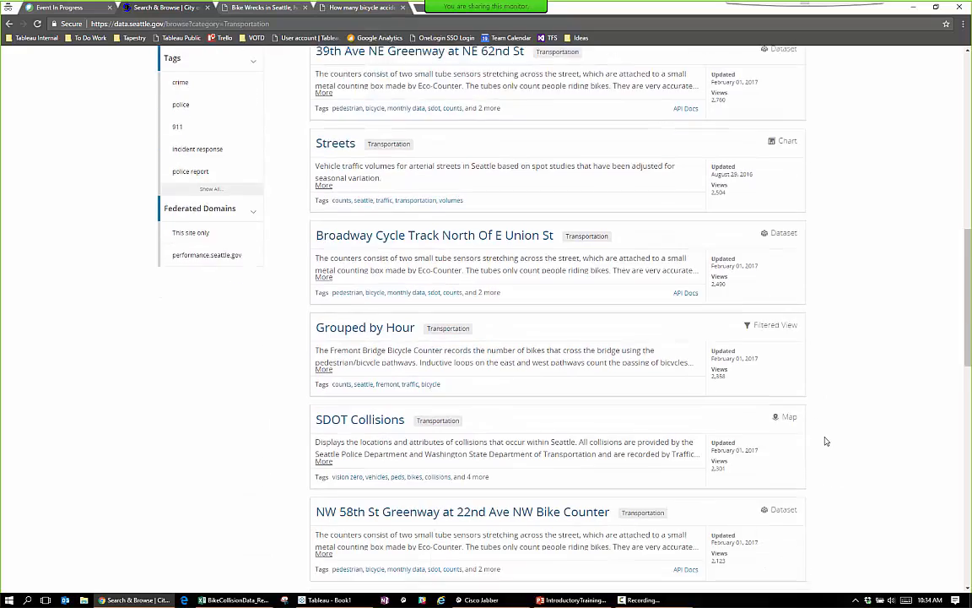
scroll(826, 441, "down", 1)
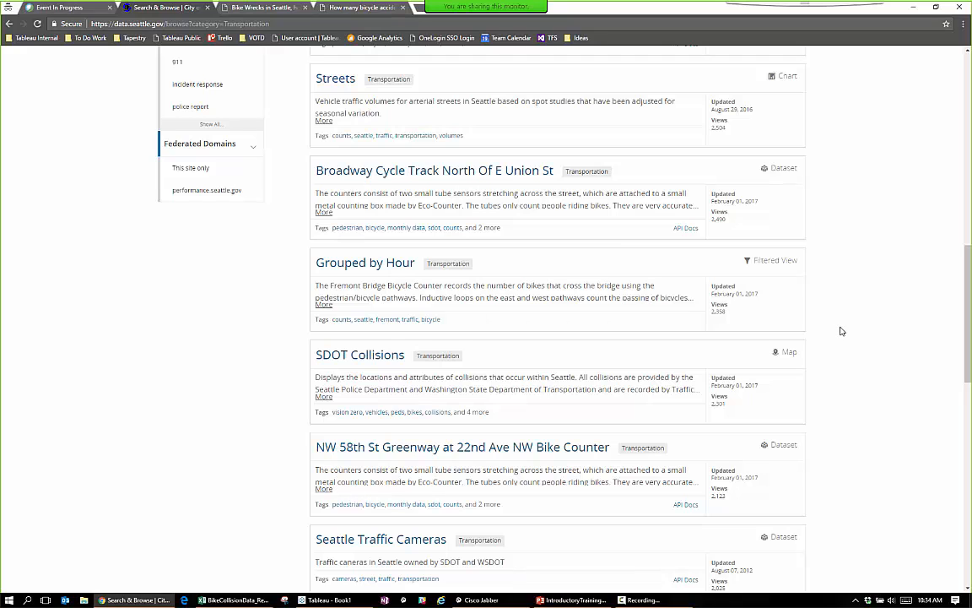
scroll(841, 331, "up", 5)
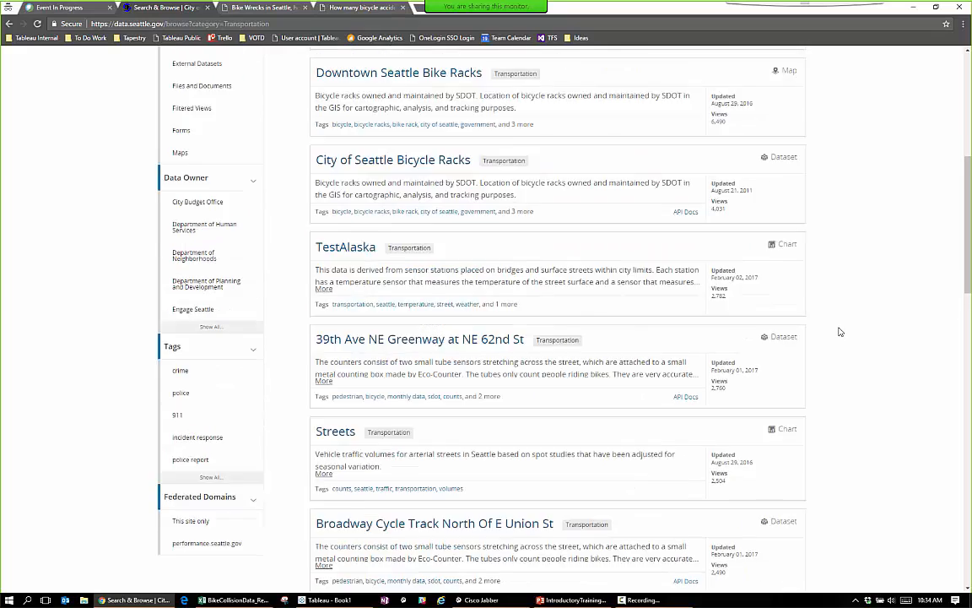
scroll(840, 331, "up", 4)
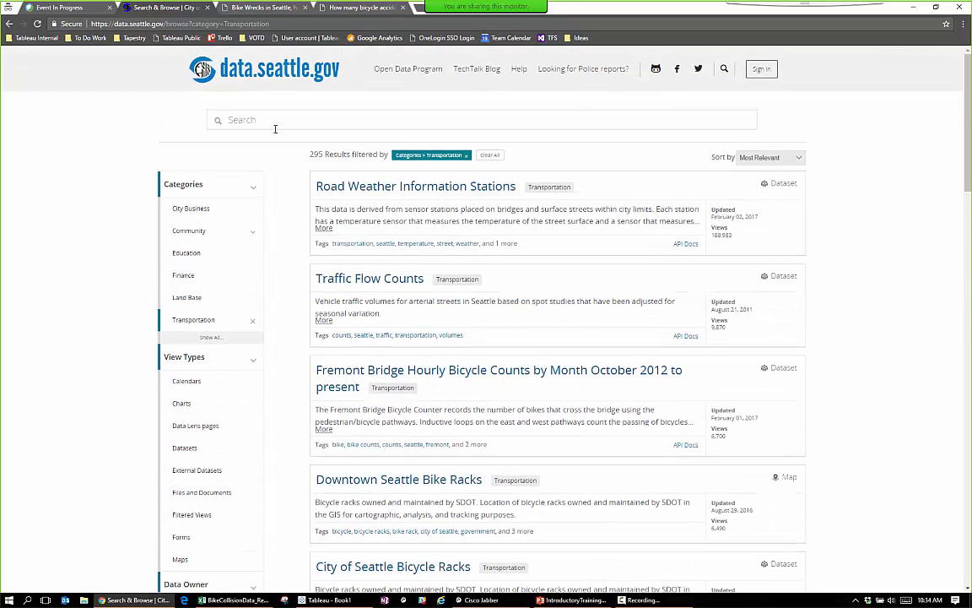
Search the Transportation datasets for "bicycle collisions" and open the "Bicycle collisions after 1/1/2016" dataset.
left_click(259, 120)
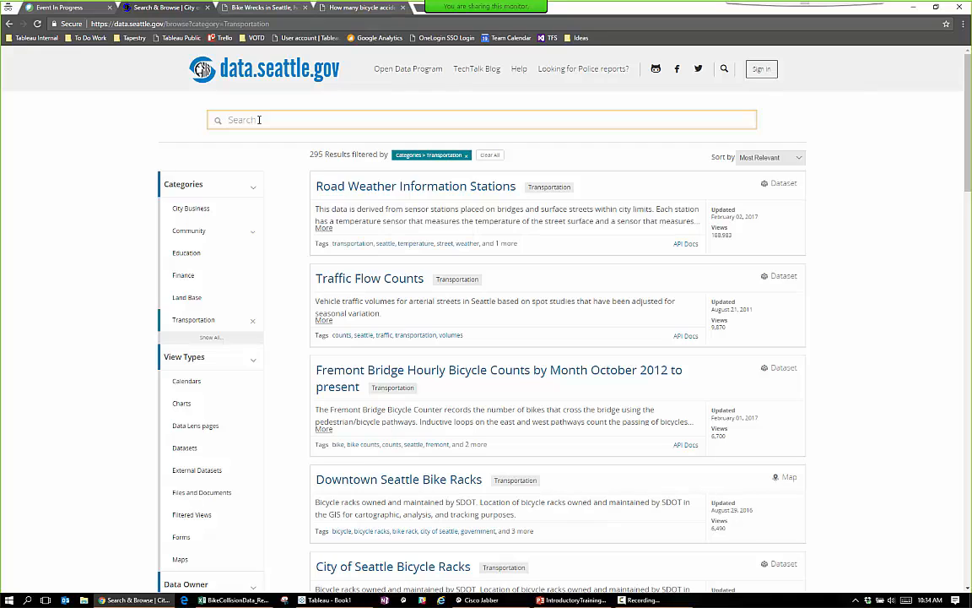
type("b")
key("BackSpace")
type("bicycle collisions")
key("Return")
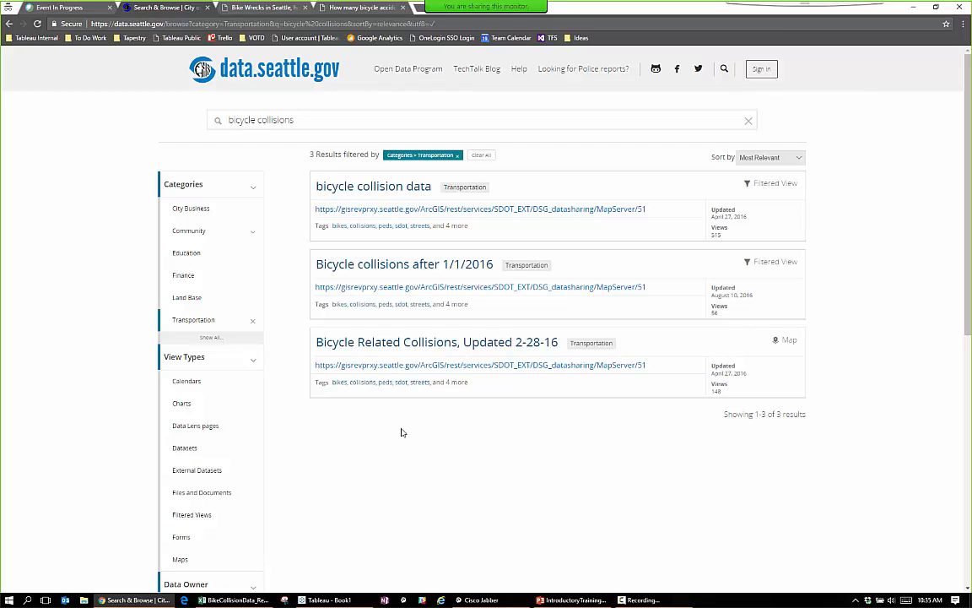
left_click(420, 273)
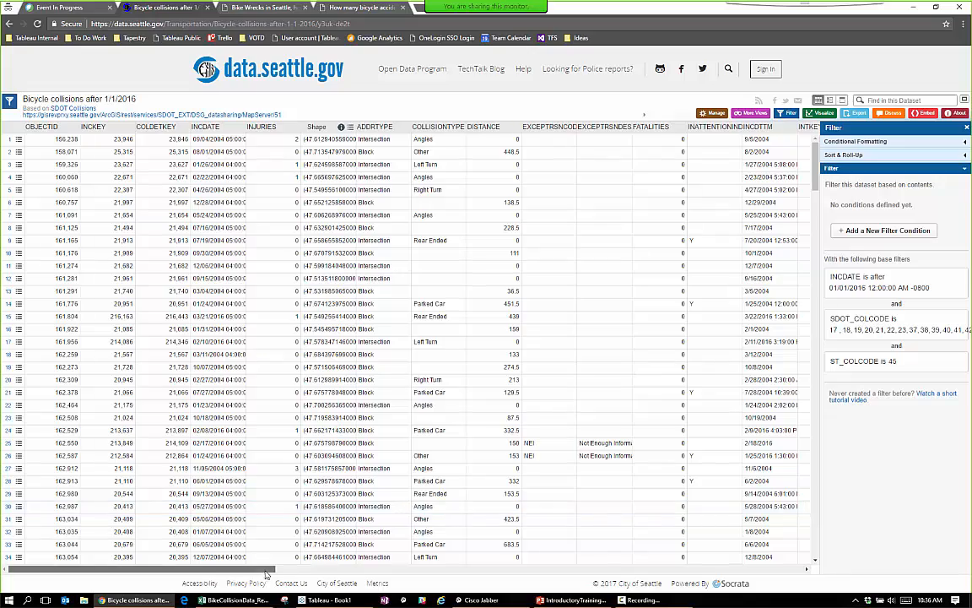
Widen the Shape column of the collisions table until the full latitude and longitude coordinates fit.
left_click_drag(281, 570, 247, 581)
left_click_drag(212, 574, 216, 574)
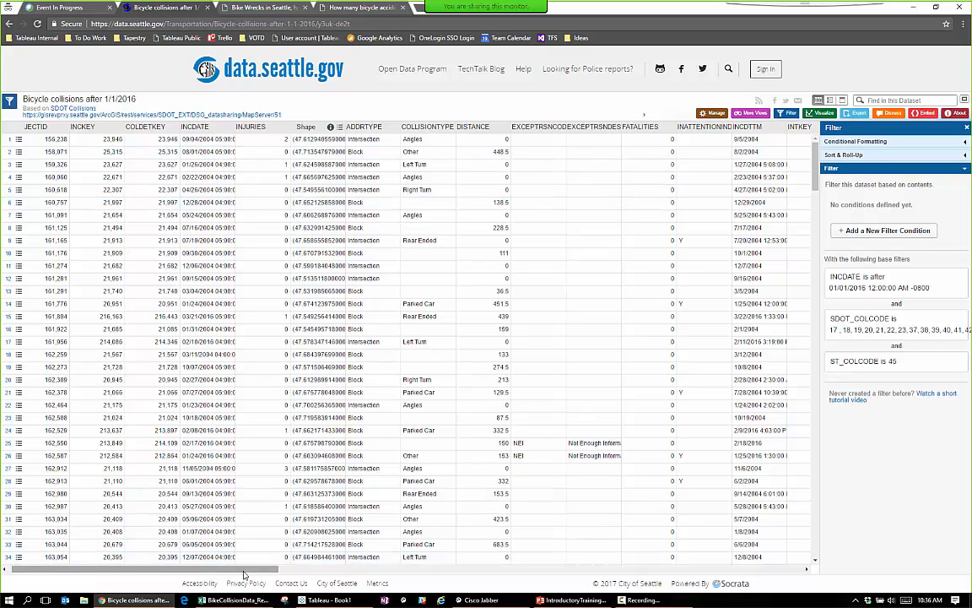
left_click_drag(247, 572, 271, 572)
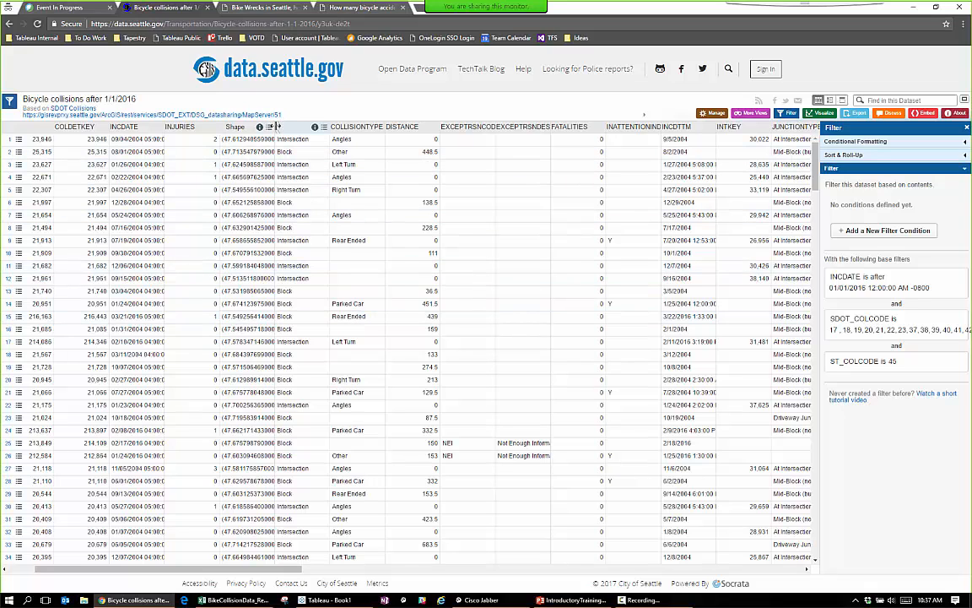
left_click_drag(275, 126, 338, 128)
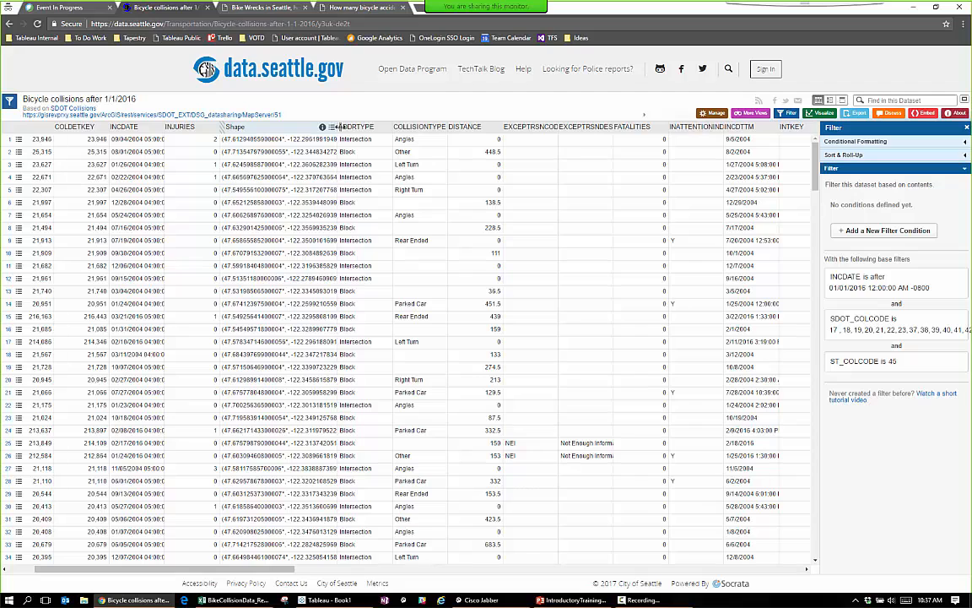
left_click_drag(338, 126, 385, 127)
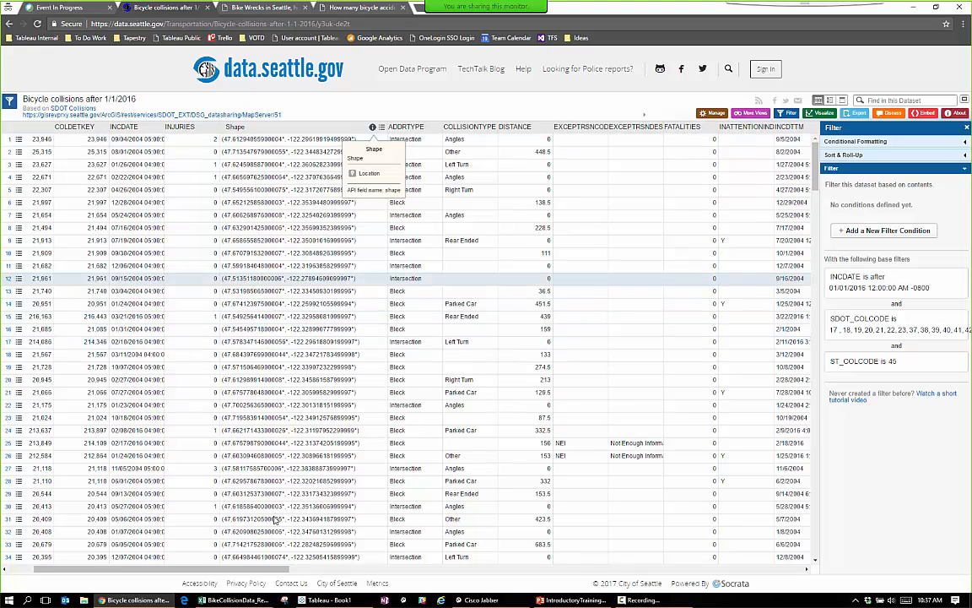
Widen the LOCATION and SDOT_COLDESC columns to make room for their long text entries.
left_click_drag(270, 569, 469, 572)
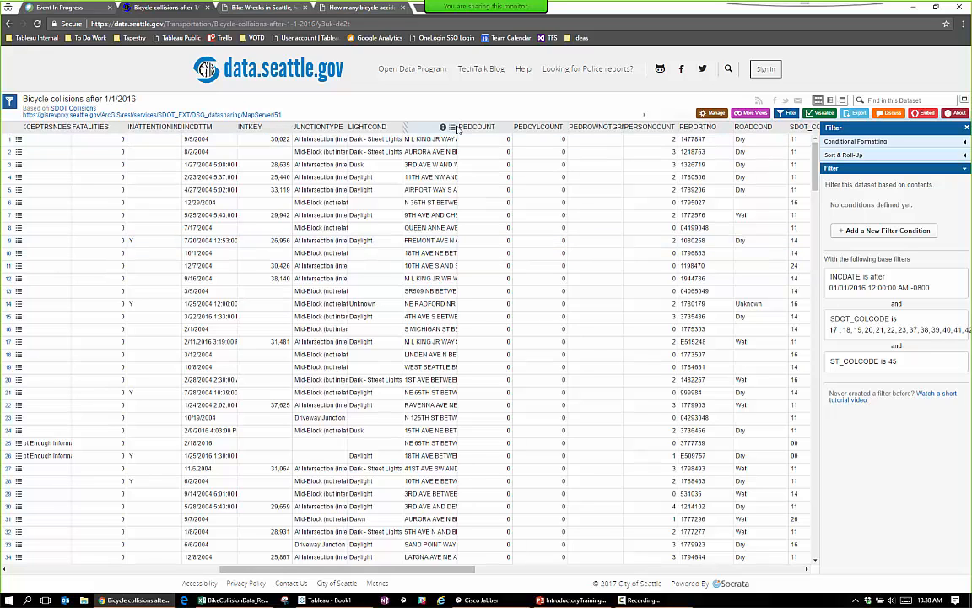
left_click_drag(453, 125, 553, 129)
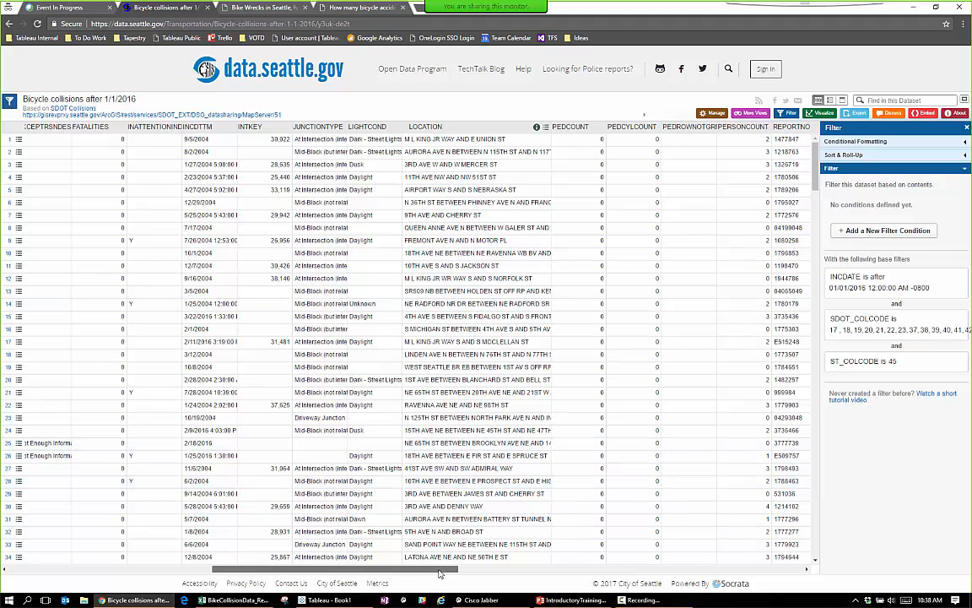
left_click_drag(438, 573, 583, 573)
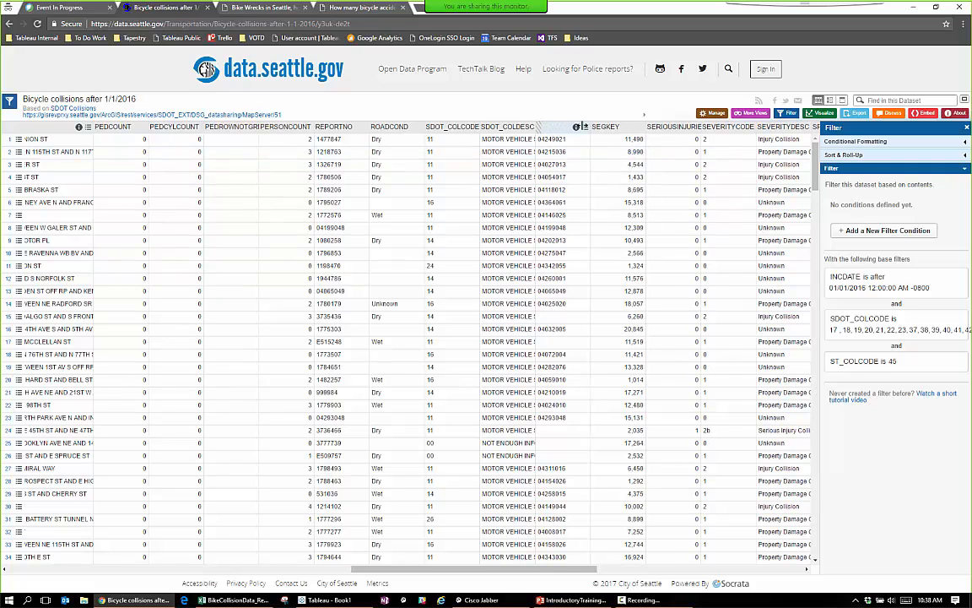
left_click_drag(584, 126, 664, 126)
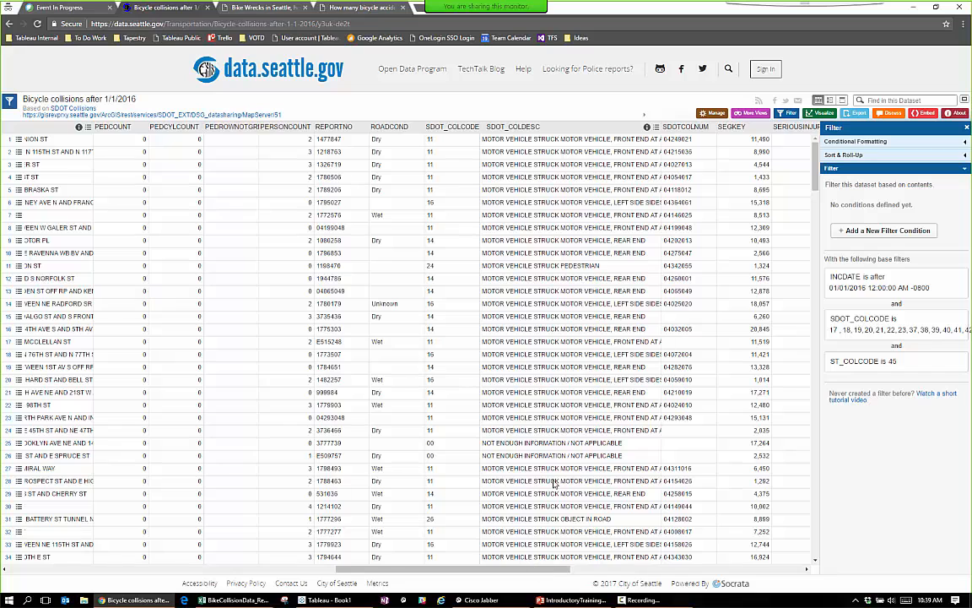
Examine the collision descriptions down the rows and the remaining columns from SEGKEY through WEATHER.
scroll(561, 422, "down", 3)
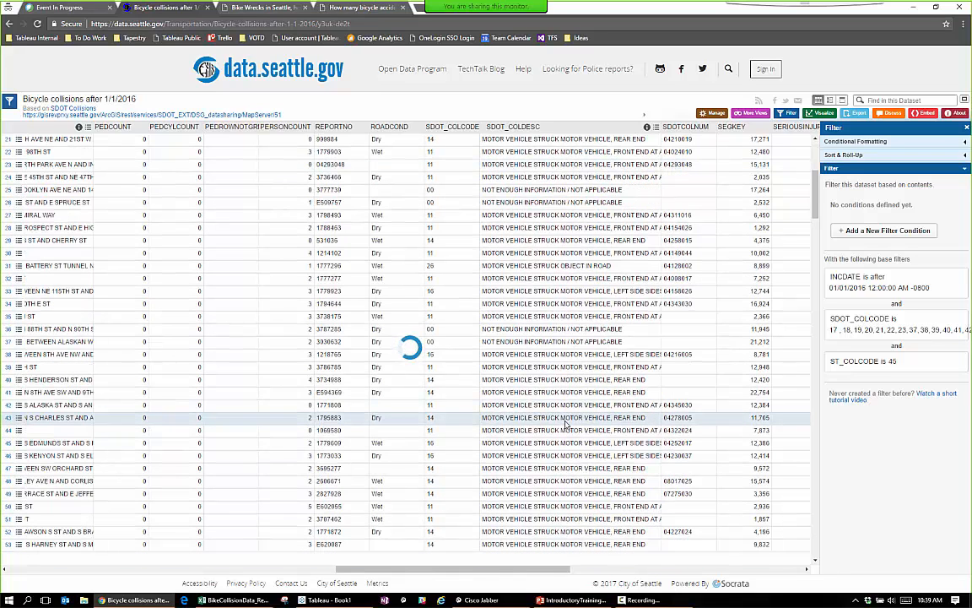
scroll(565, 424, "up", 2)
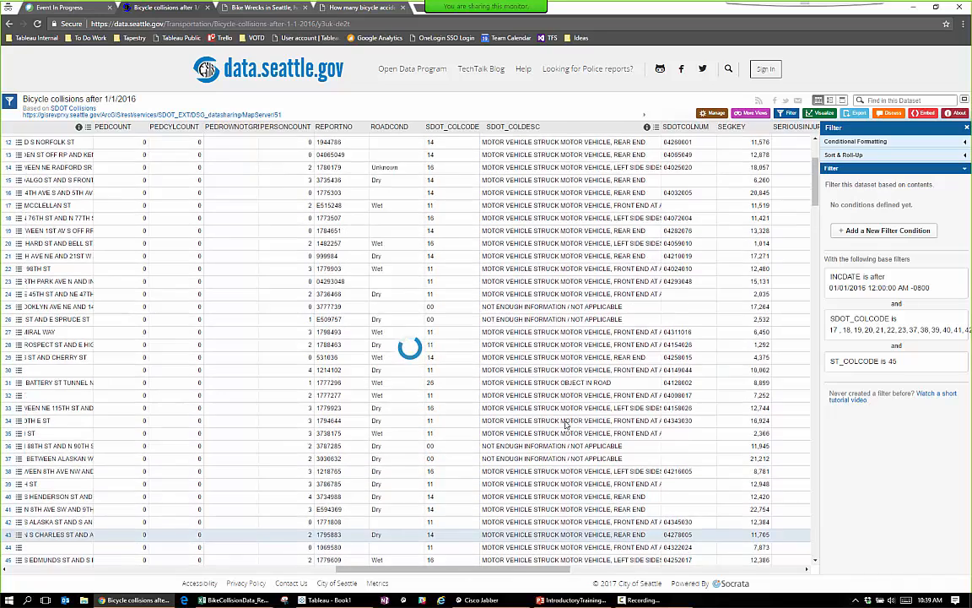
scroll(565, 424, "up", 2)
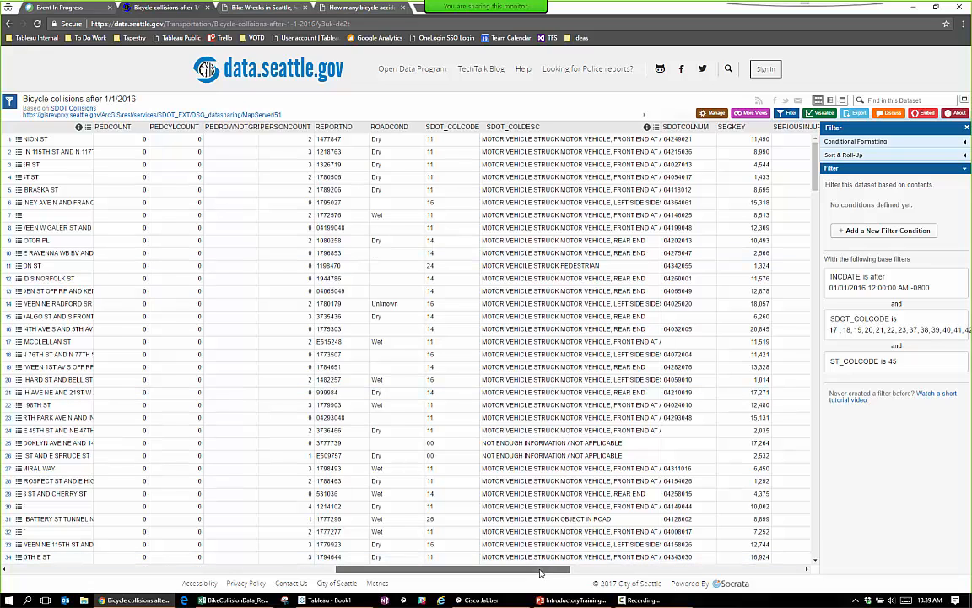
left_click_drag(544, 573, 736, 577)
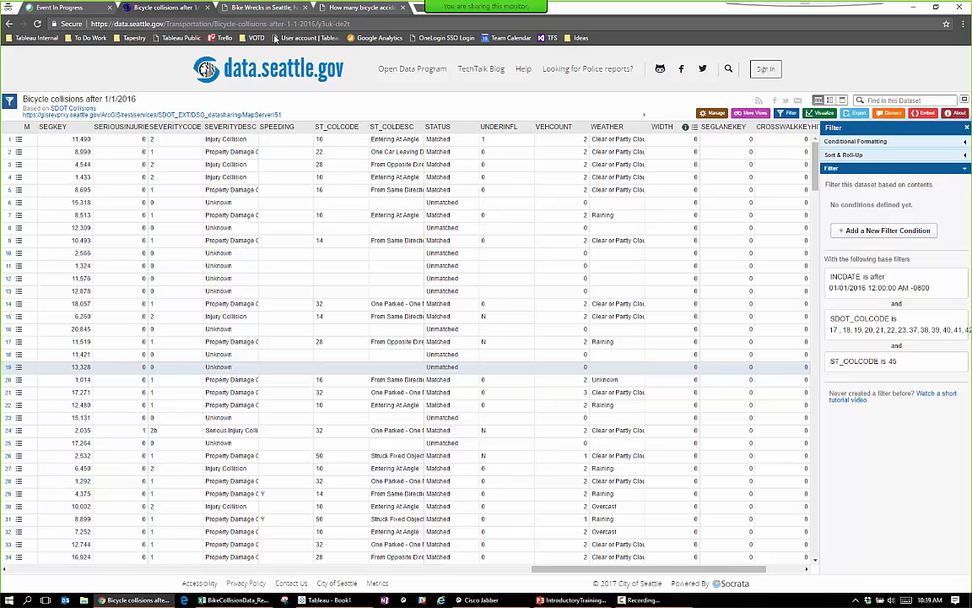
View the hour-by-hour Bike Wrecks in Seattle dashboard, and switch to the bike collision data workbook in Excel.
left_click(258, 8)
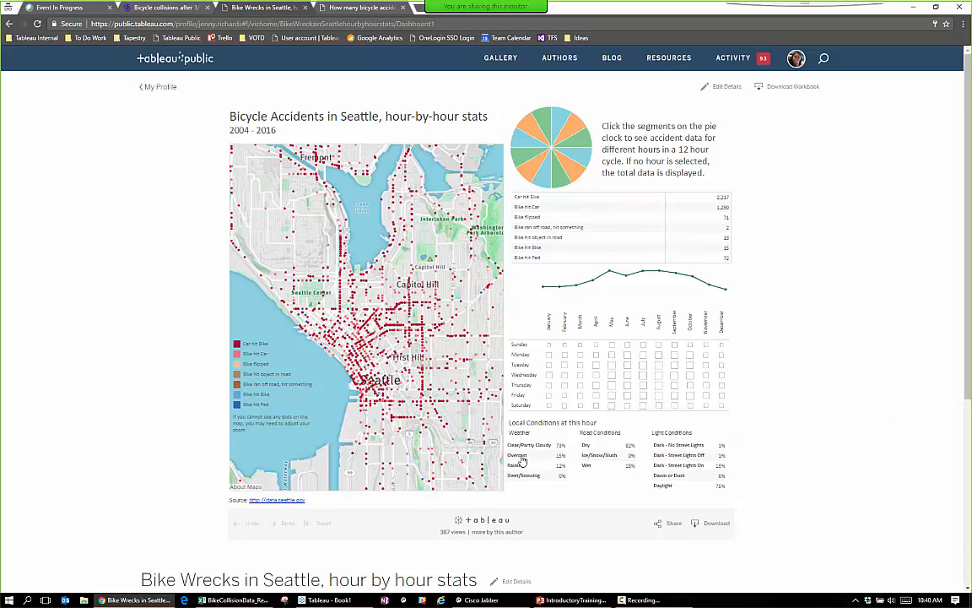
left_click(232, 599)
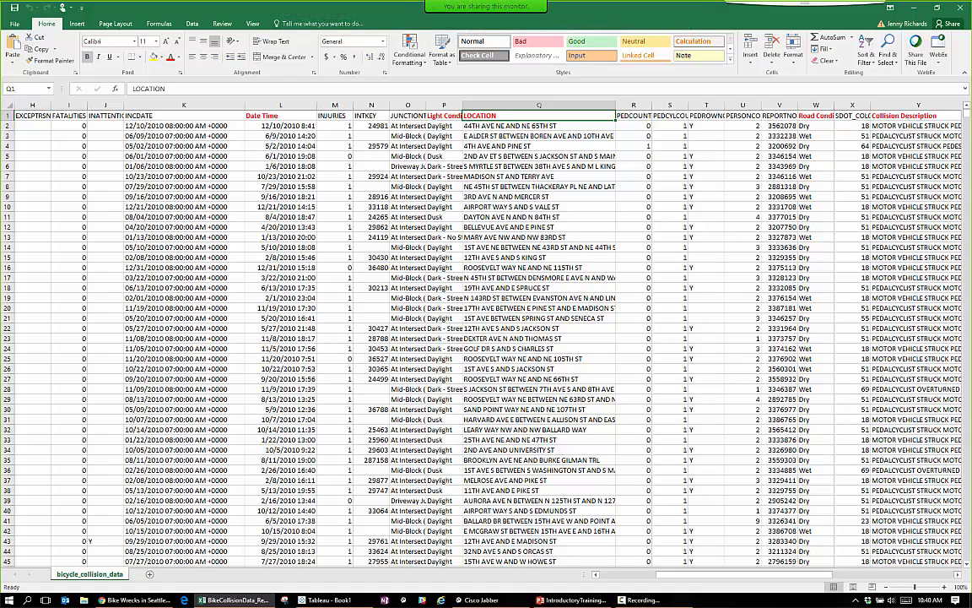
Look through the rows of the bike collision data down to about row 60 and return to the header row.
scroll(464, 281, "down", 5)
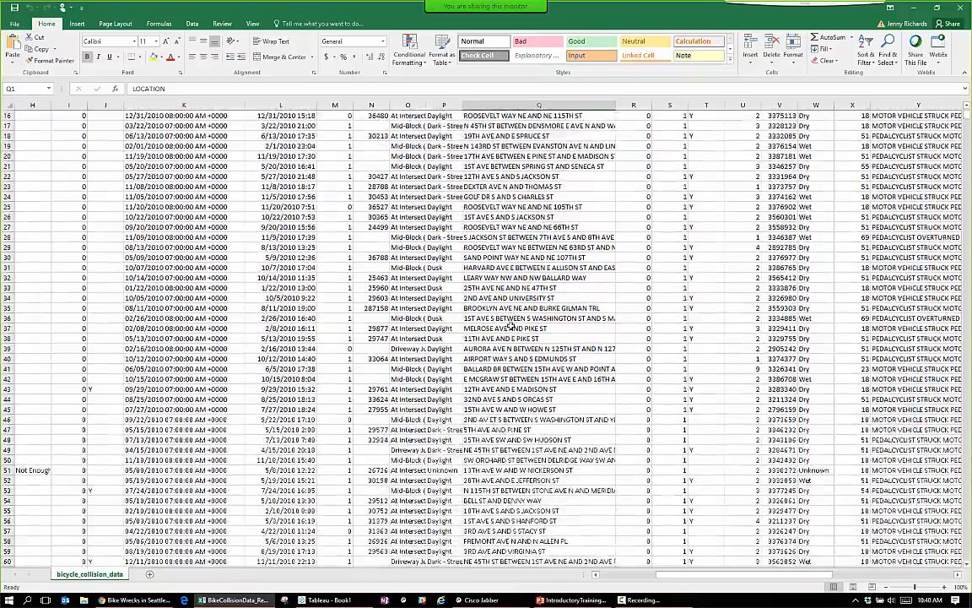
scroll(511, 324, "down", 5)
scroll(513, 334, "up", 6)
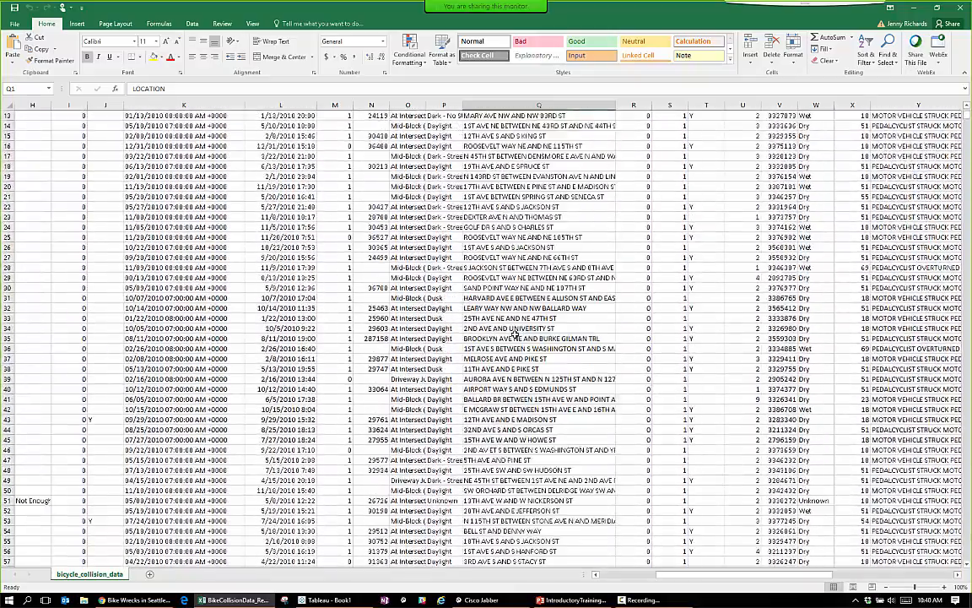
scroll(515, 334, "up", 4)
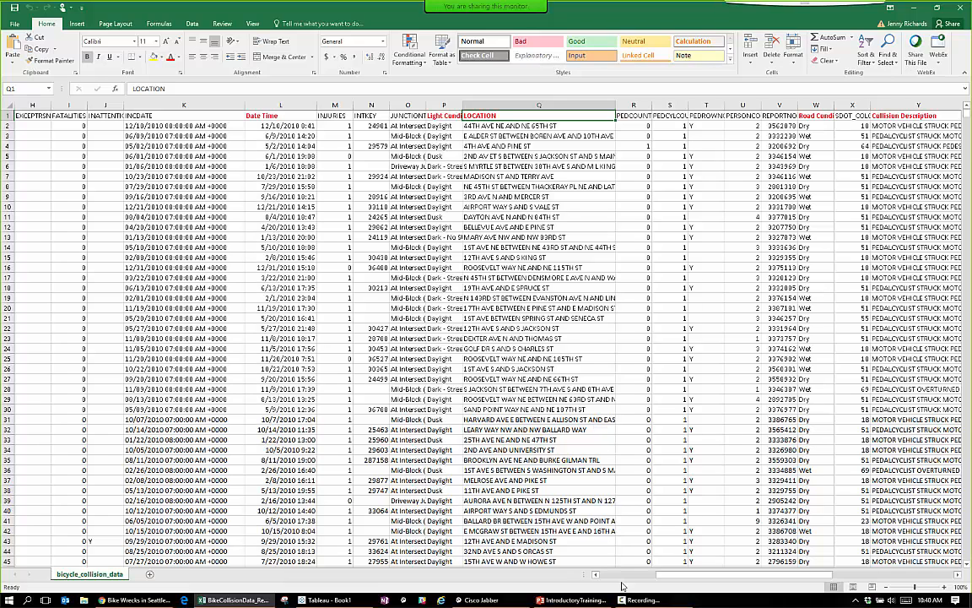
Switch to the Seattle bicycle accidents dashboard in the browser and filter it by 4 to 5, 3 to 4 and 2 to 3 o'clock in turn.
left_click(135, 600)
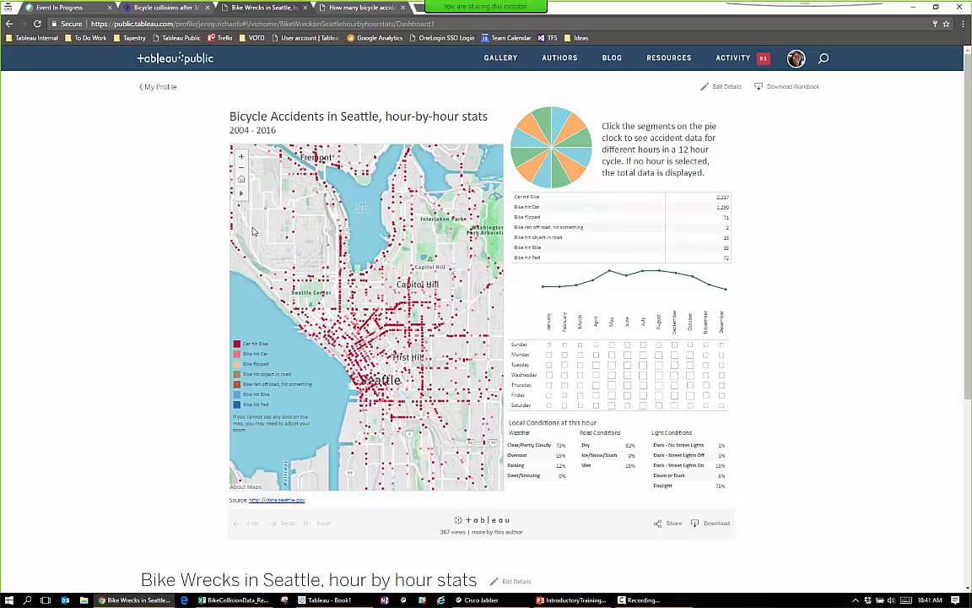
mouse_move(369, 305)
mouse_move(324, 270)
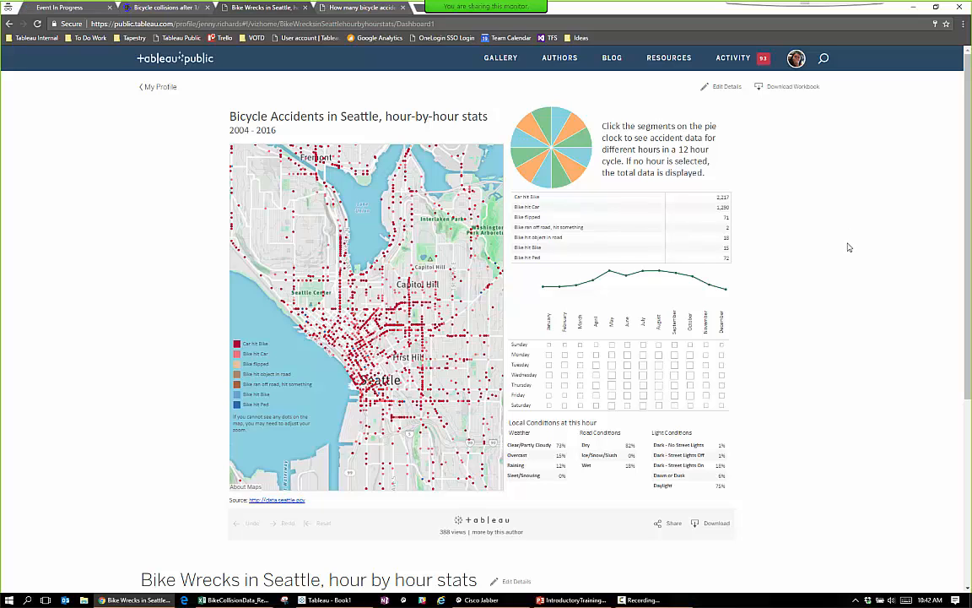
left_click(577, 172)
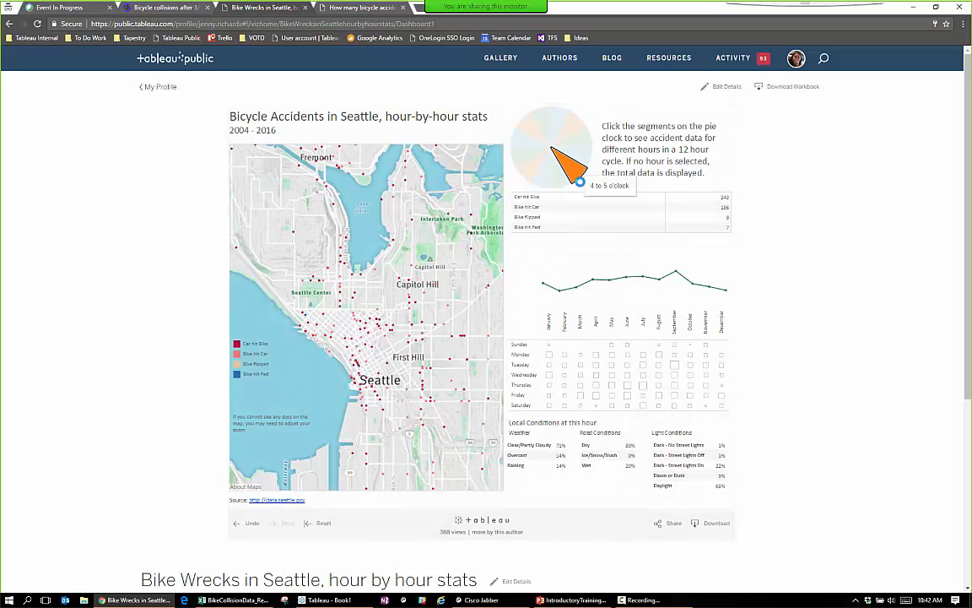
left_click(588, 141)
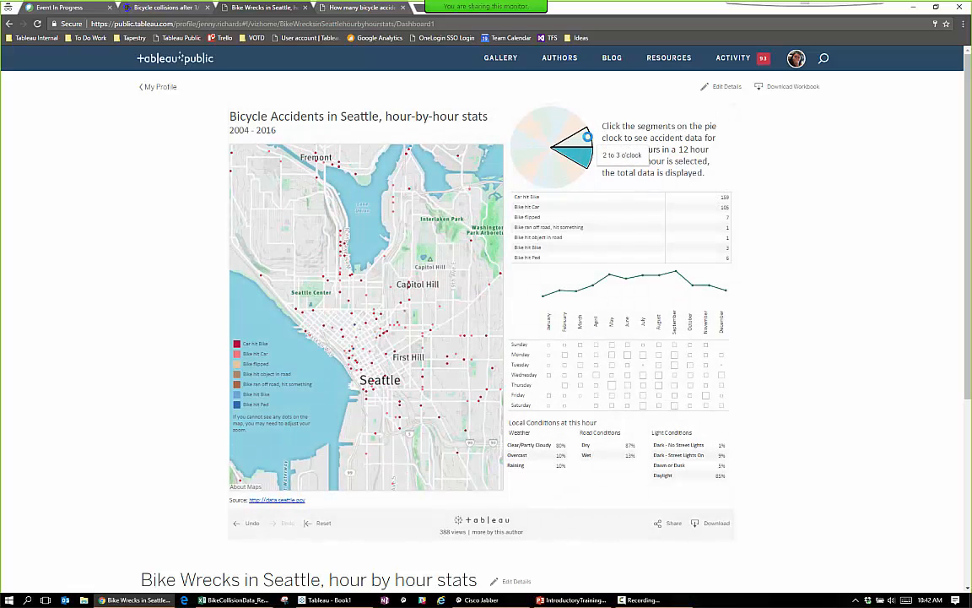
left_click(581, 126)
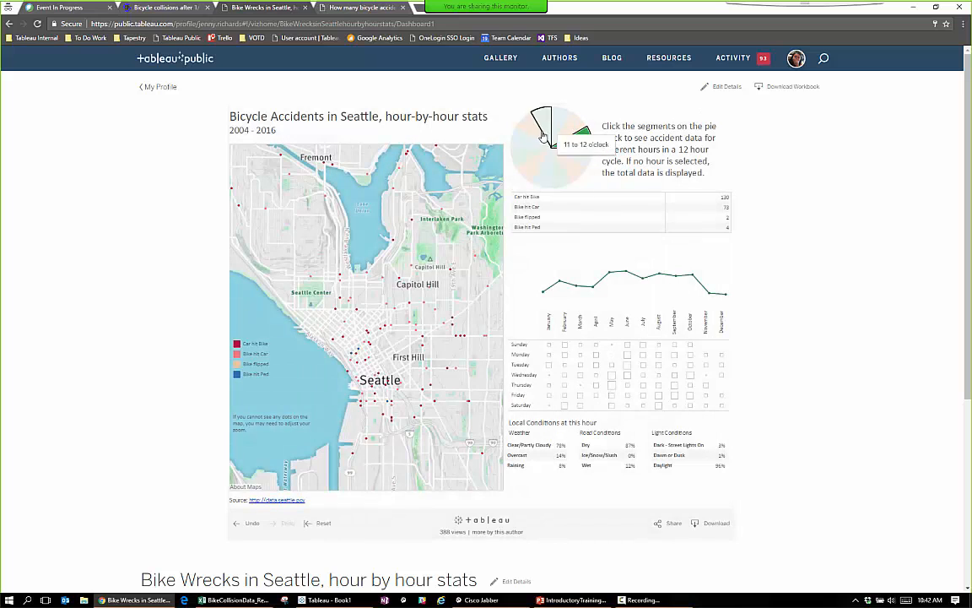
Filter the dashboard by 8 to 9, 9 to 10, 1 to 2, 6 to 7 and 10 to 11 o'clock, one after another.
left_click(521, 157)
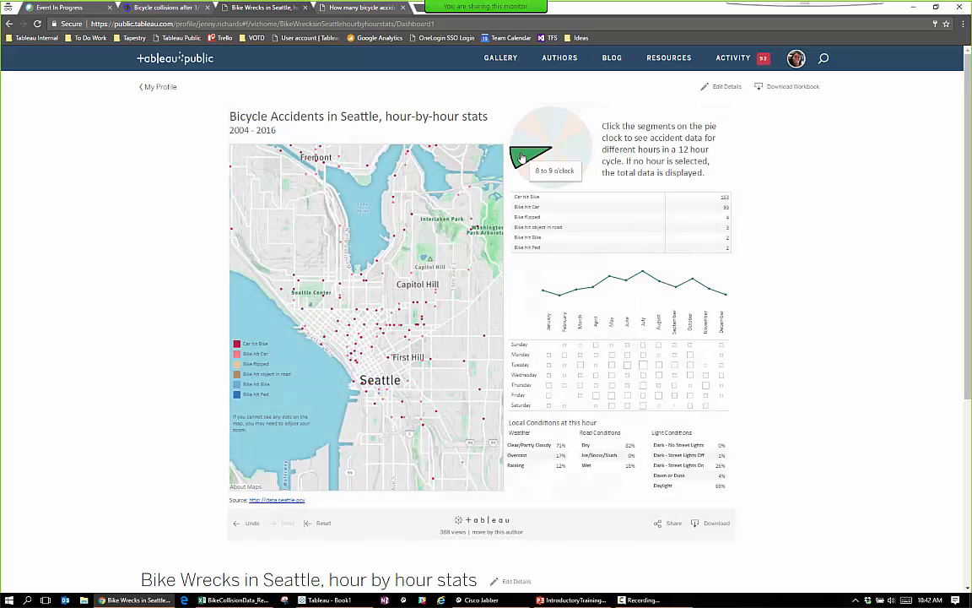
left_click(523, 138)
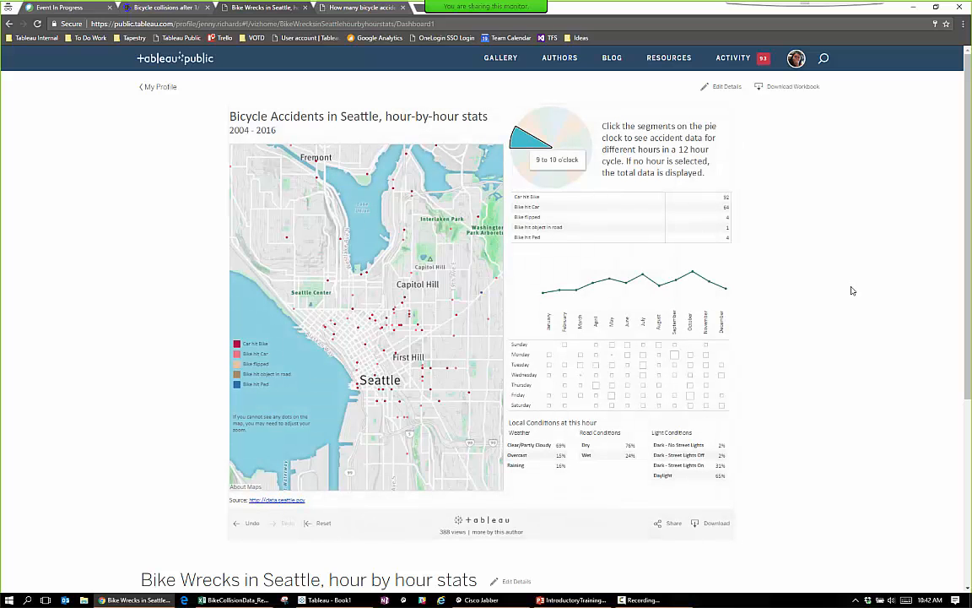
left_click(570, 130)
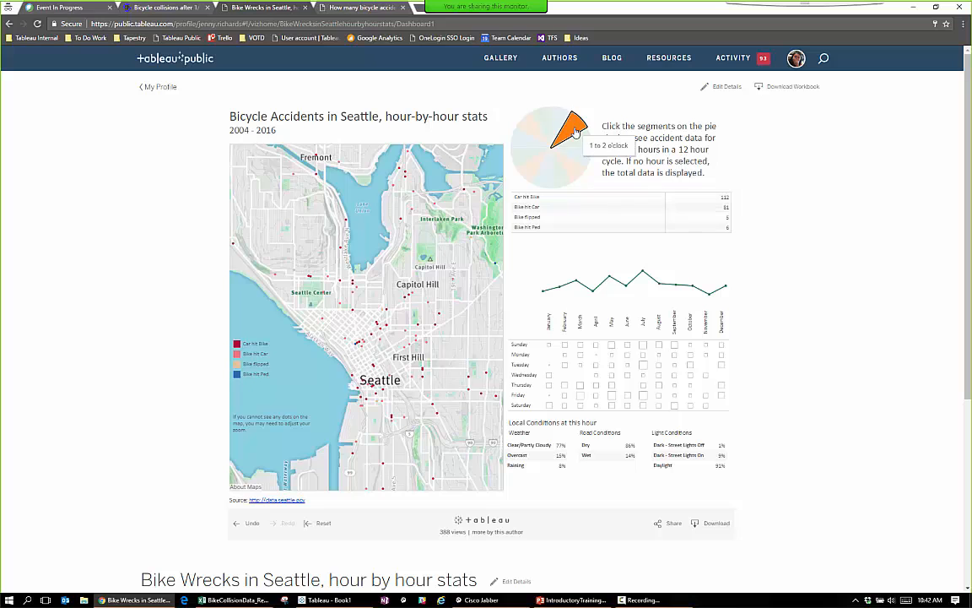
left_click(538, 175)
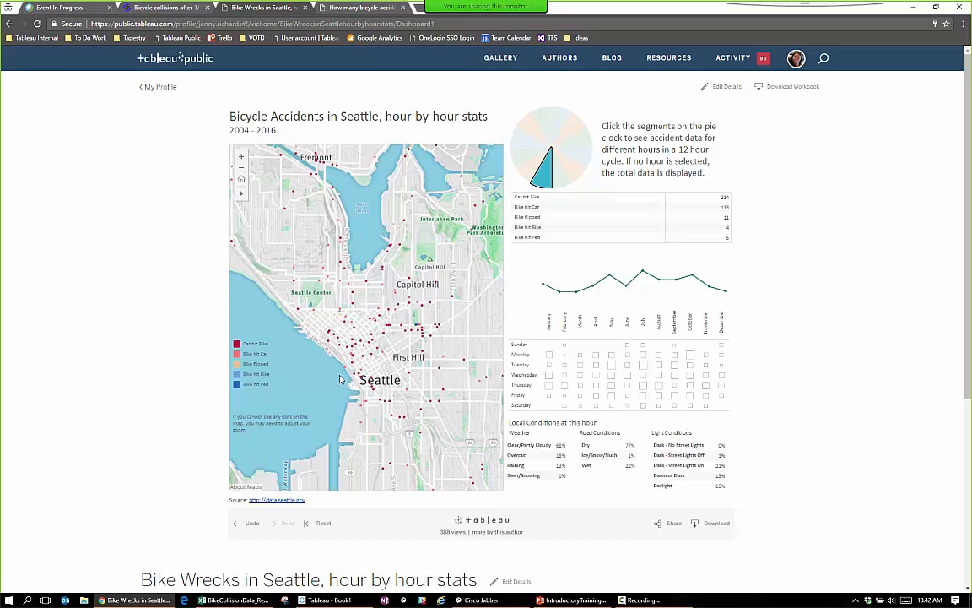
left_click(529, 126)
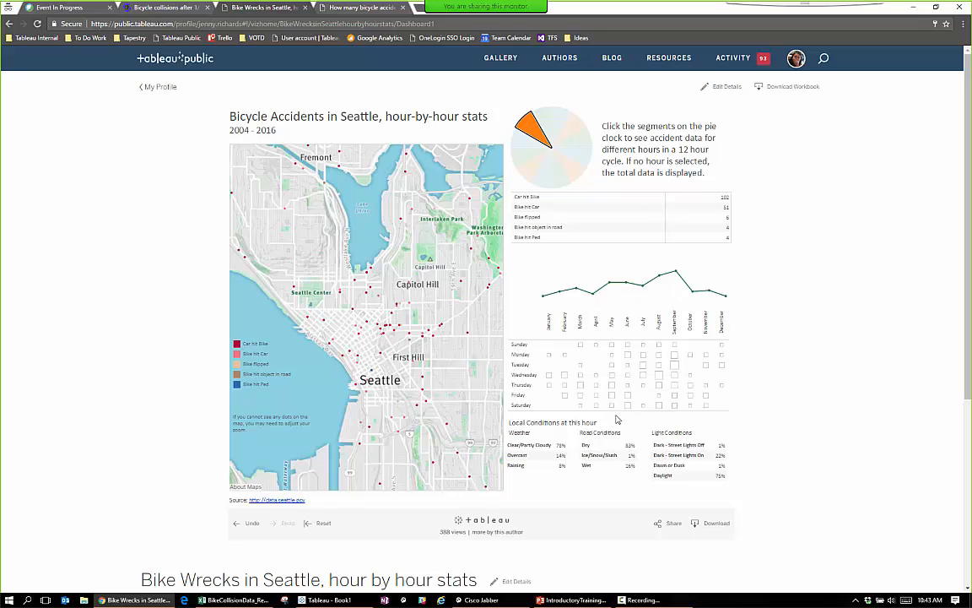
Compare the 11 to 12 and 10 to 11 o'clock accident data, and clear the hour selection to show the total data.
left_click(541, 122)
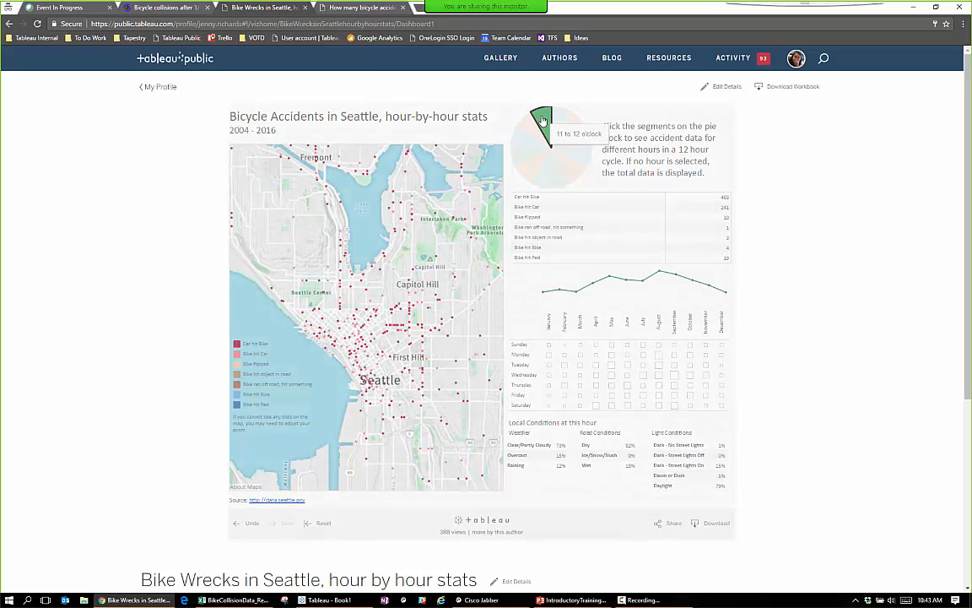
left_click(531, 128)
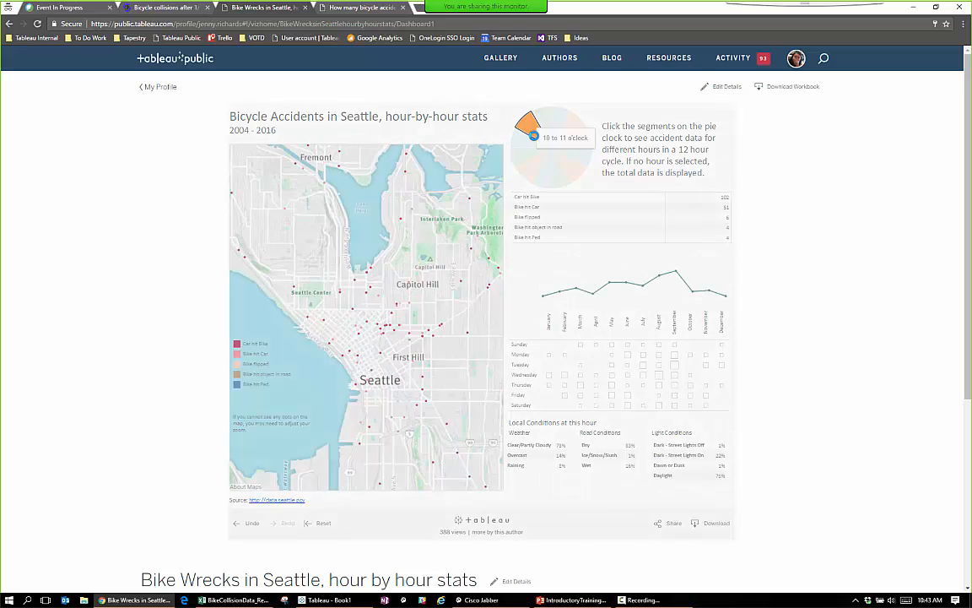
mouse_move(676, 370)
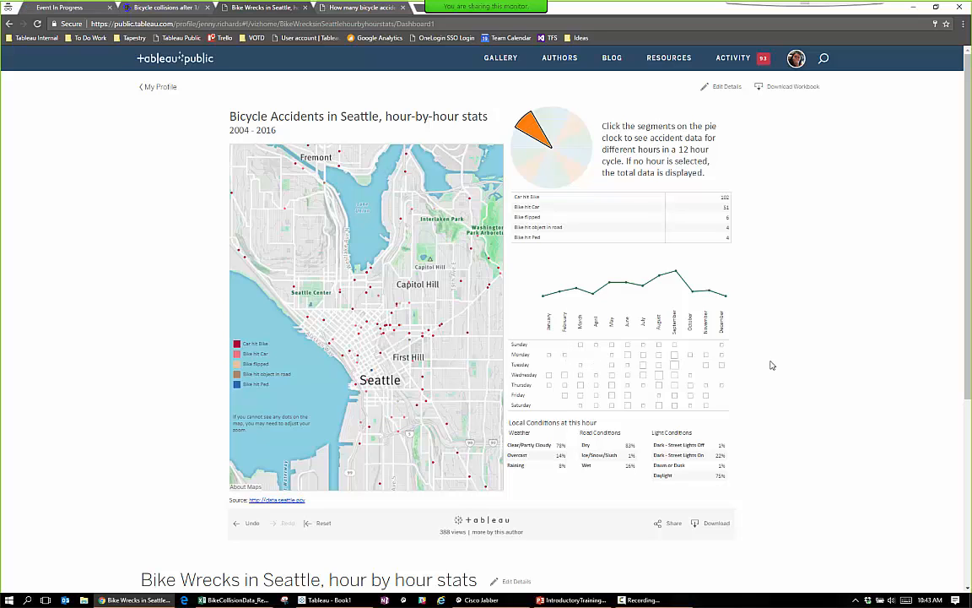
left_click(527, 128)
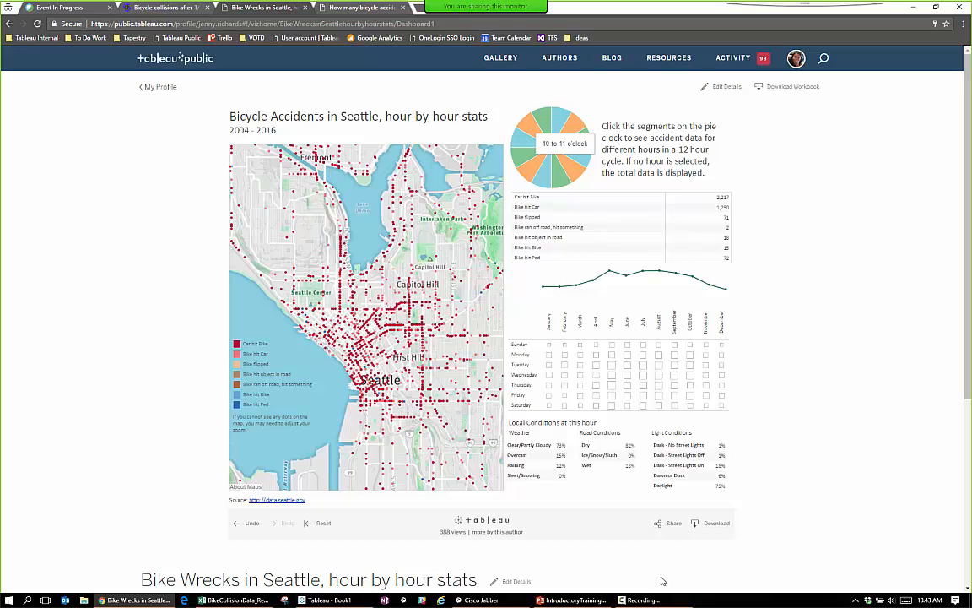
Switch to the bike collision workbook in Excel, widen the Incident Key column to fit its heading, and select that heading.
left_click(240, 600)
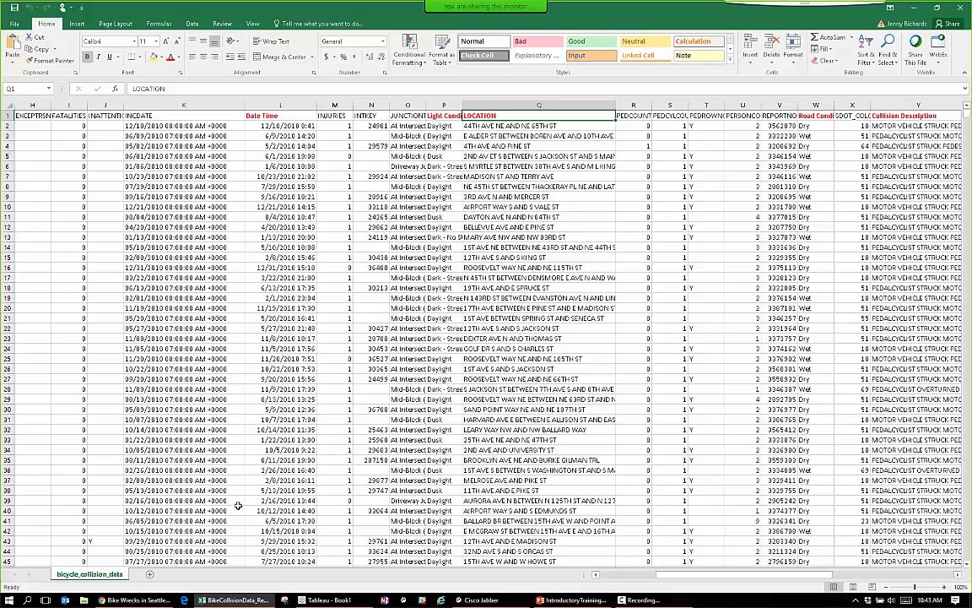
left_click_drag(663, 576, 613, 577)
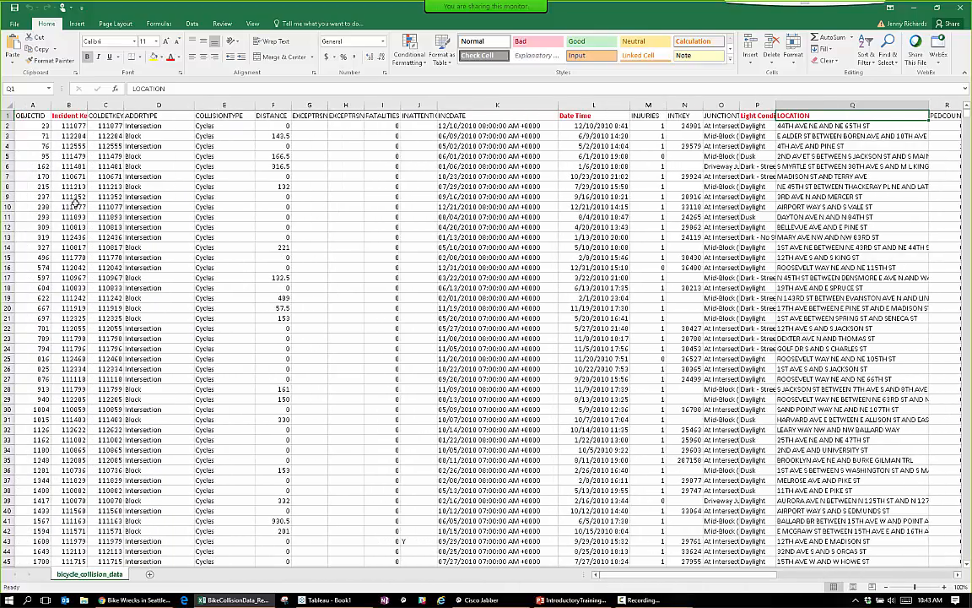
left_click_drag(87, 104, 125, 103)
left_click(82, 116)
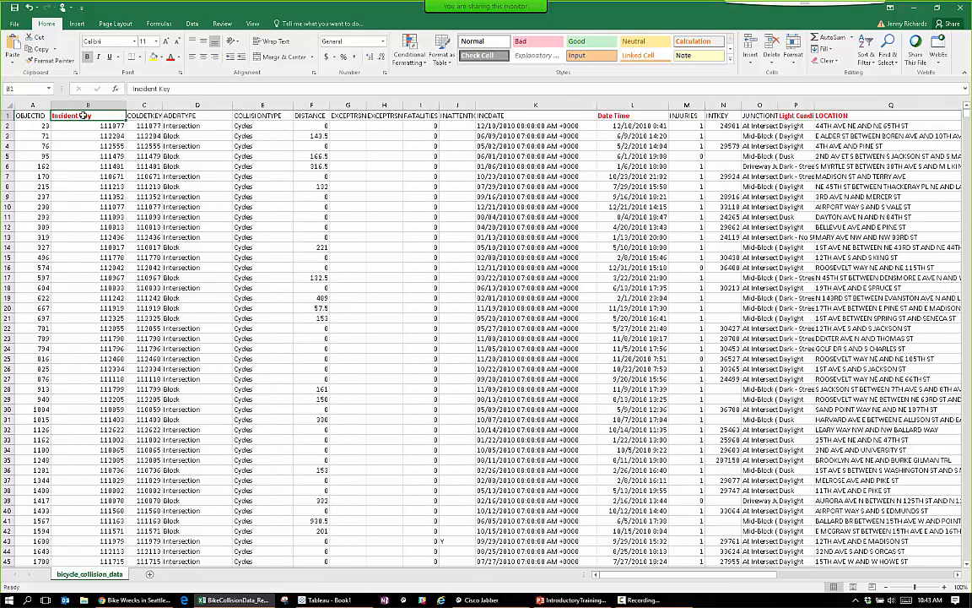
Widen the Light Conditions and EXCEPTRSNCODE columns until their full headings fit.
left_click(613, 118)
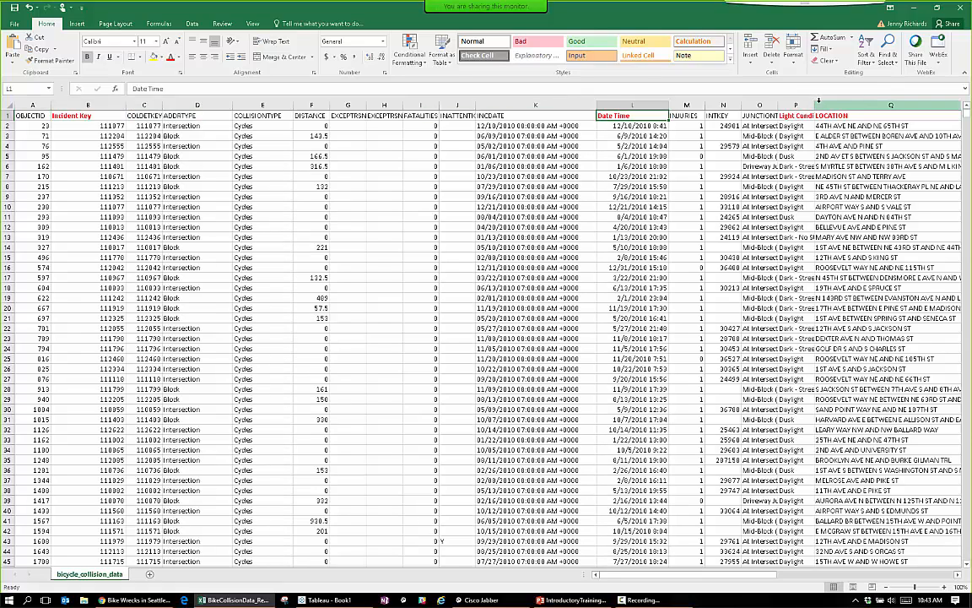
left_click_drag(815, 104, 855, 101)
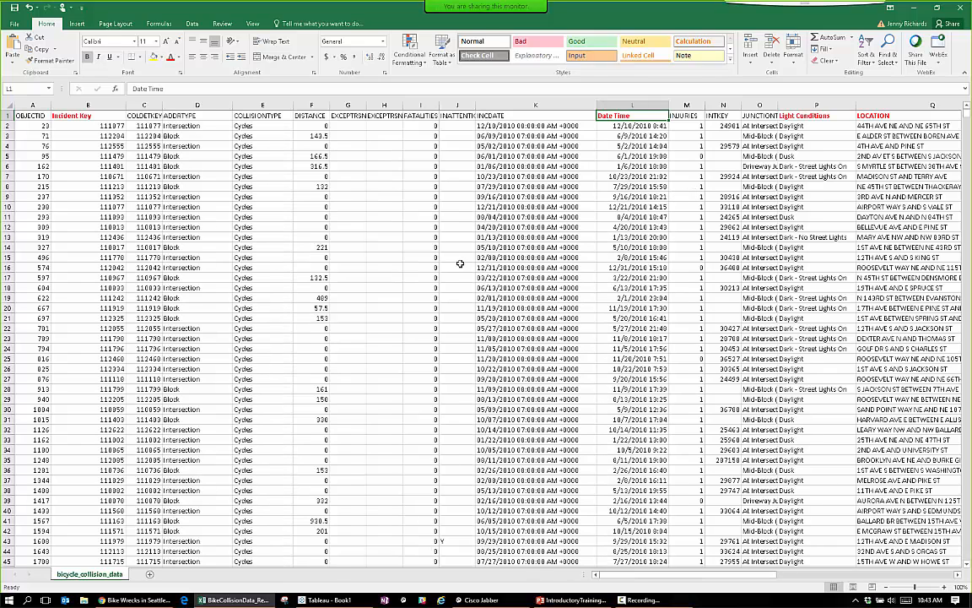
left_click_drag(366, 104, 391, 107)
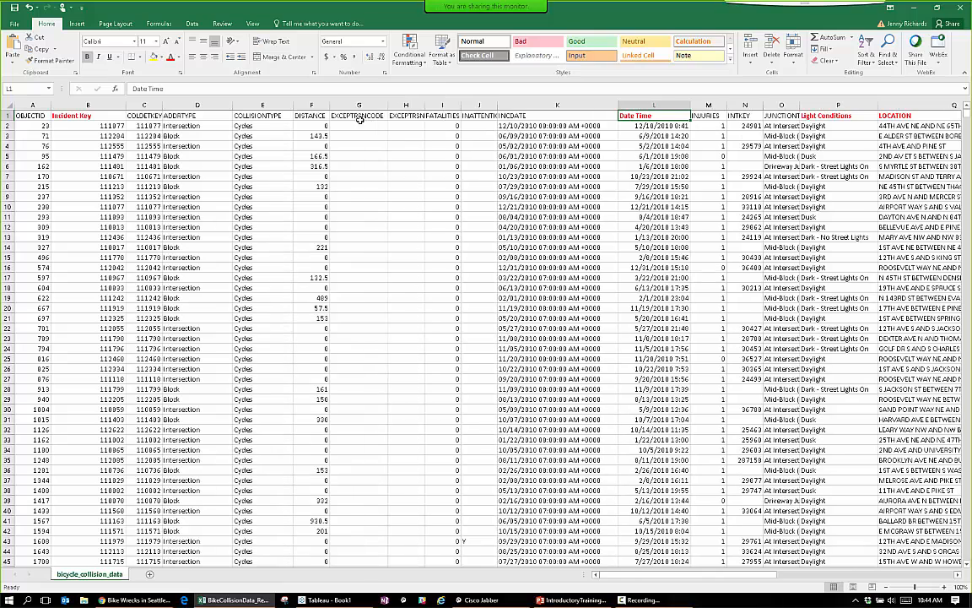
left_click(361, 117)
left_click(400, 117)
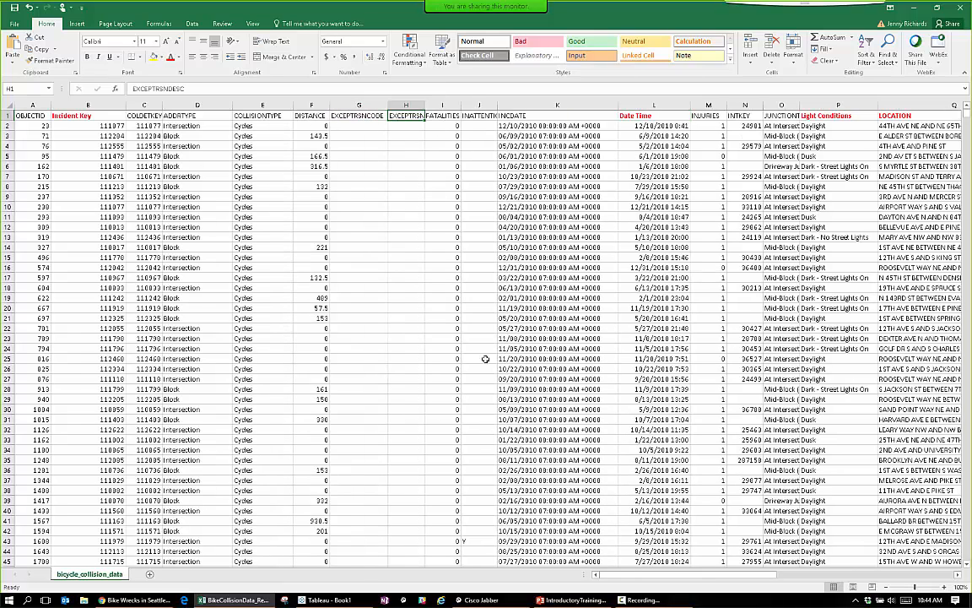
Widen the Road Conditions column to fit its heading, and look over the remaining columns through Weather, Latitude and Longitude.
left_click_drag(651, 576, 725, 577)
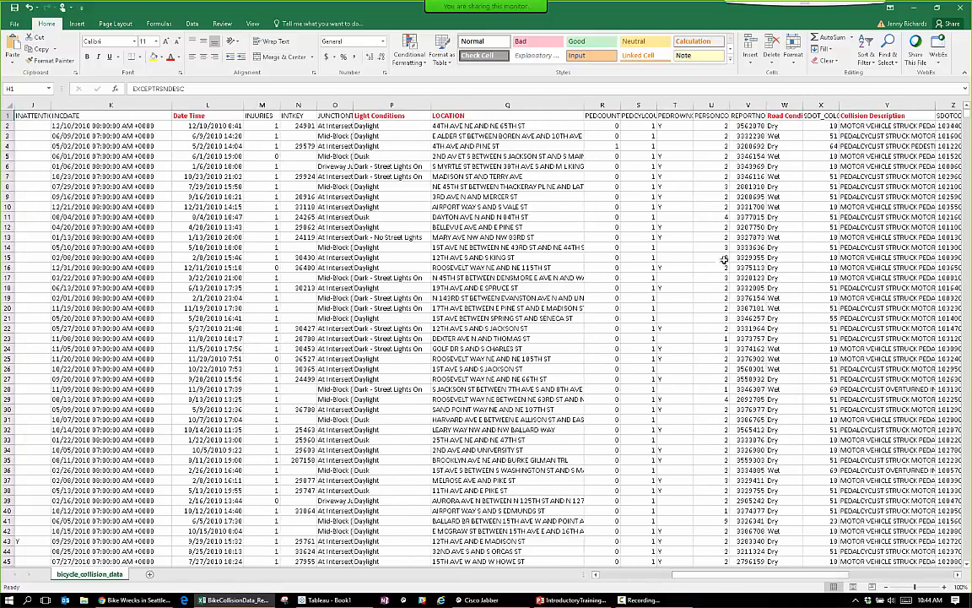
left_click_drag(804, 105, 837, 105)
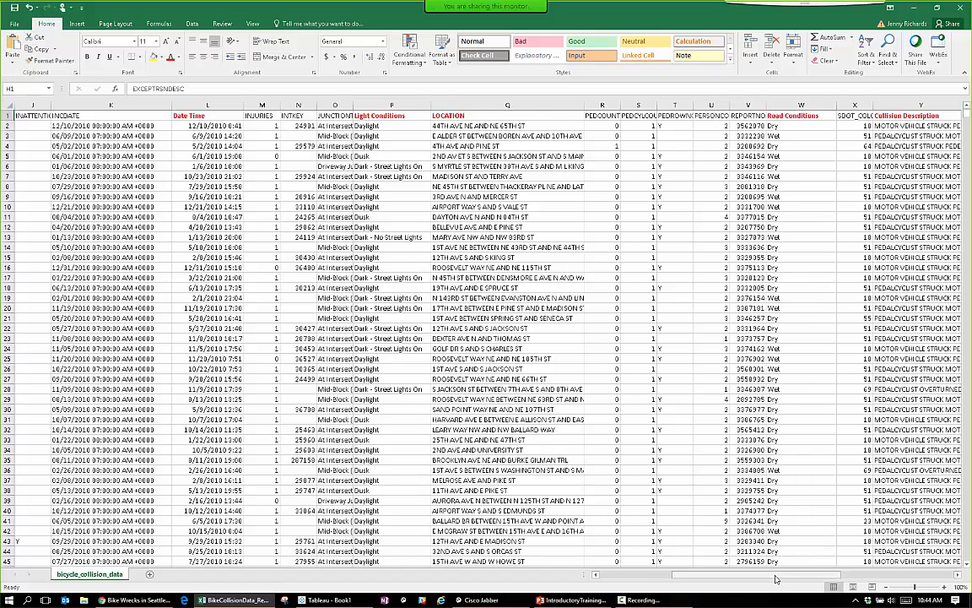
left_click_drag(778, 576, 871, 577)
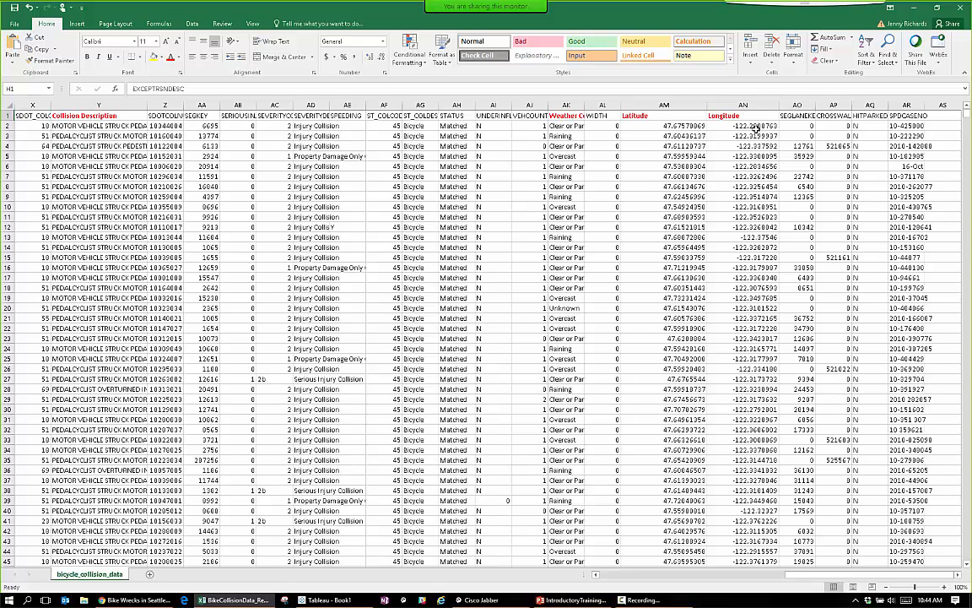
left_click(673, 106)
left_click_drag(846, 582, 635, 588)
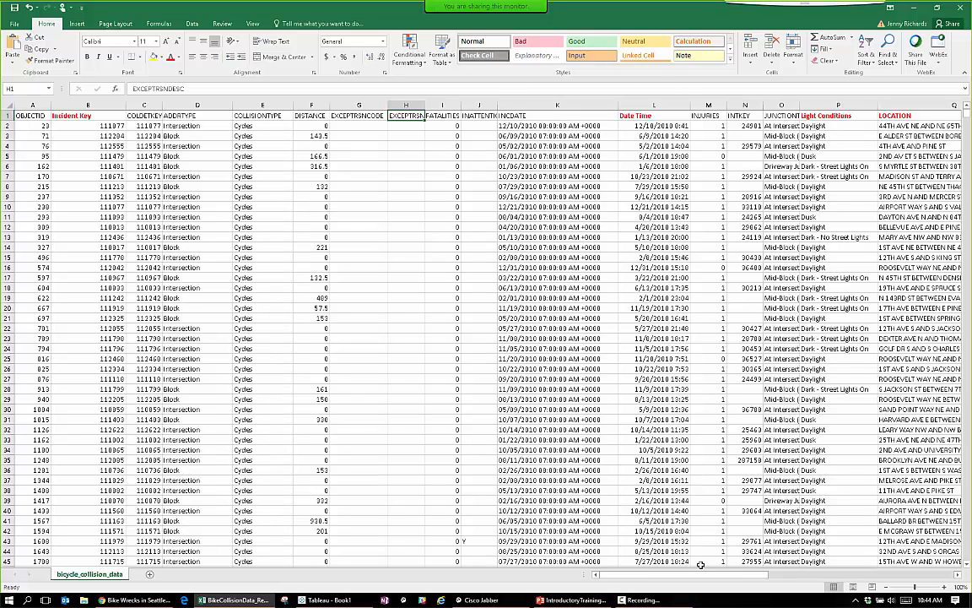
Compare the original INCDATE column with the reformatted Date Time column by selecting each heading.
left_click_drag(702, 577, 702, 577)
left_click(532, 115)
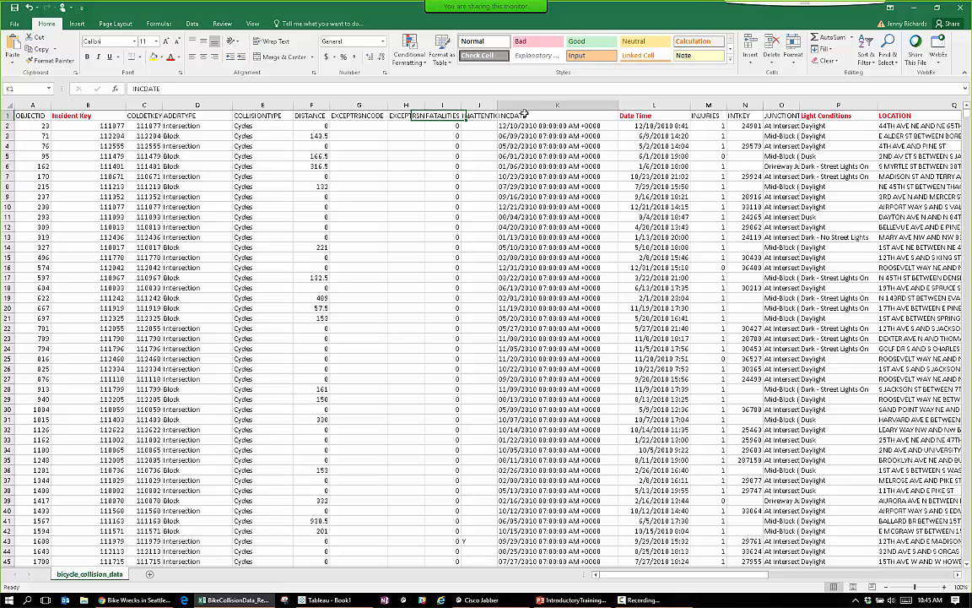
left_click(641, 115)
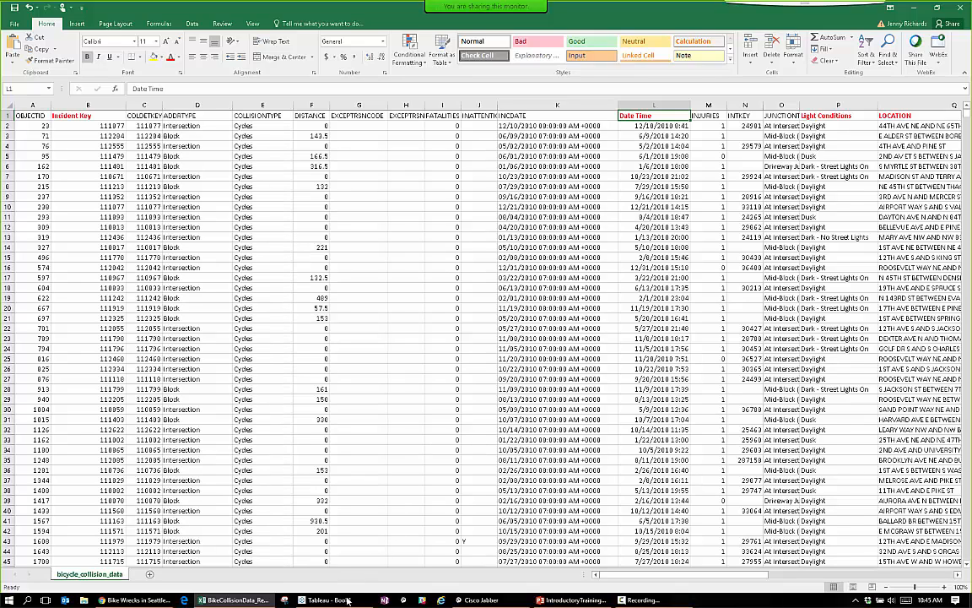
Close the bike collision workbook and minimize the browser window showing the dashboard.
mouse_move(346, 604)
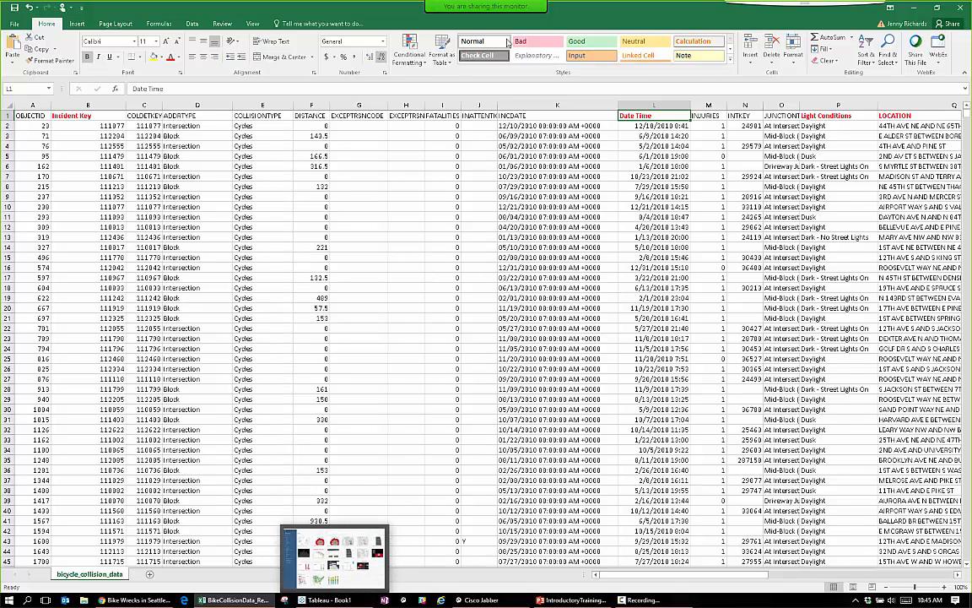
left_click(960, 10)
left_click(437, 282)
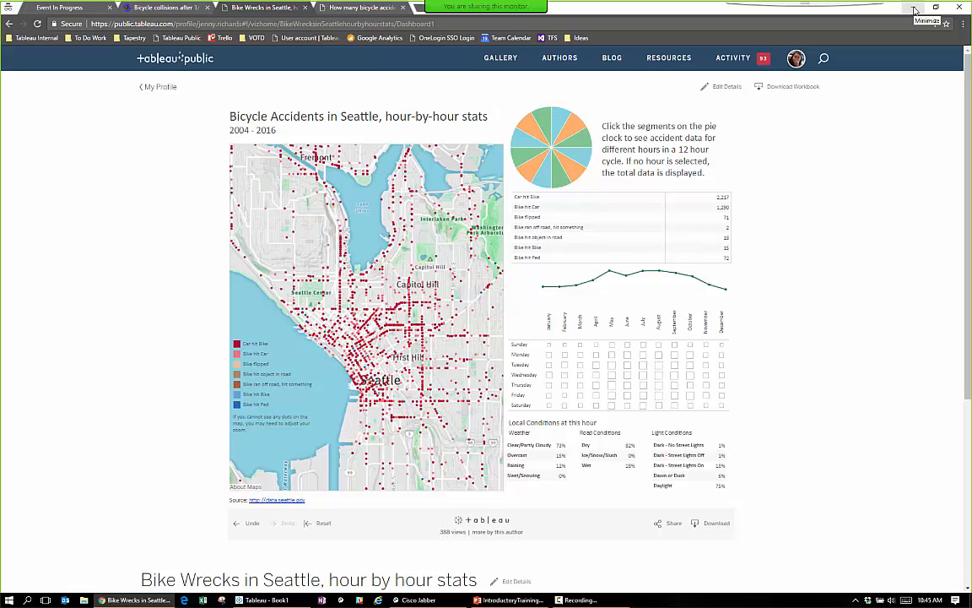
left_click(916, 10)
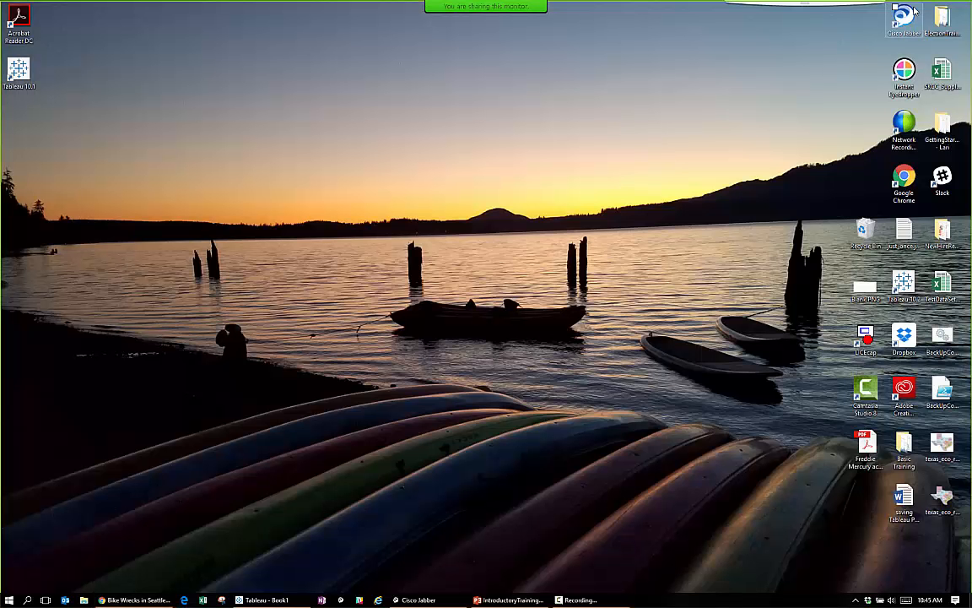
Switch to Tableau and connect to the Excel file BikeCollisionData_Revised.xlsx from the Intro Training folder.
left_click(266, 599)
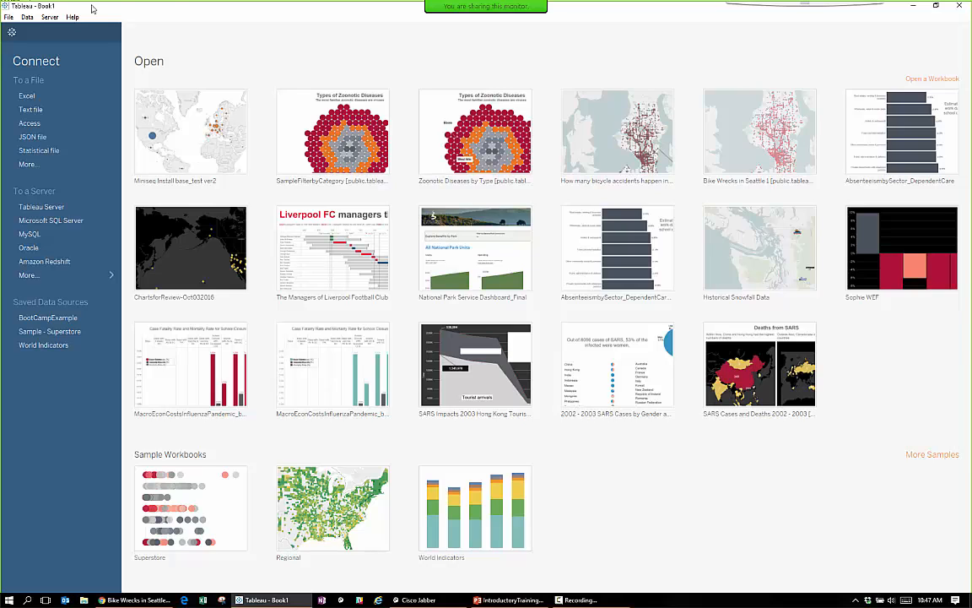
left_click(27, 97)
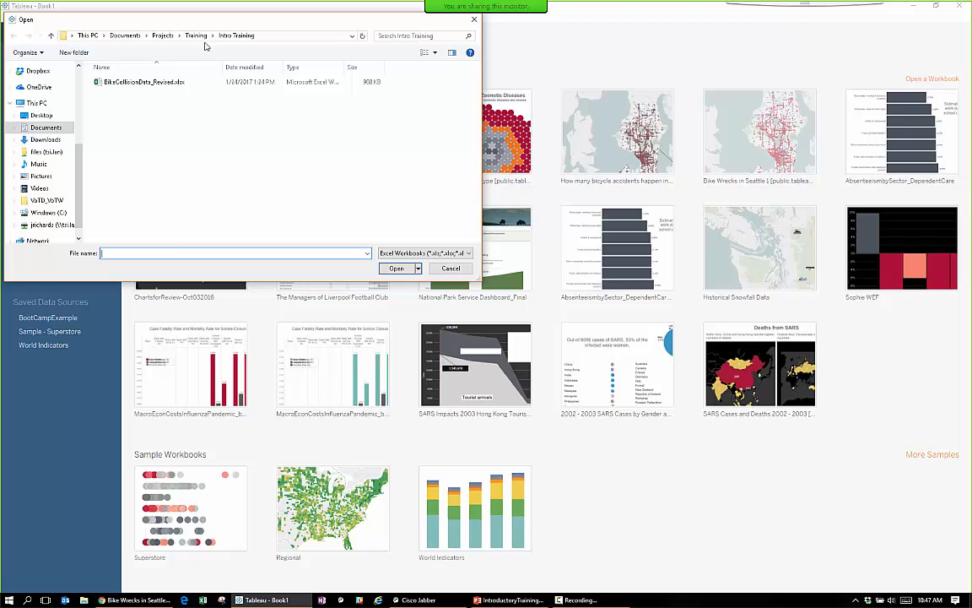
left_click(135, 82)
left_click(396, 268)
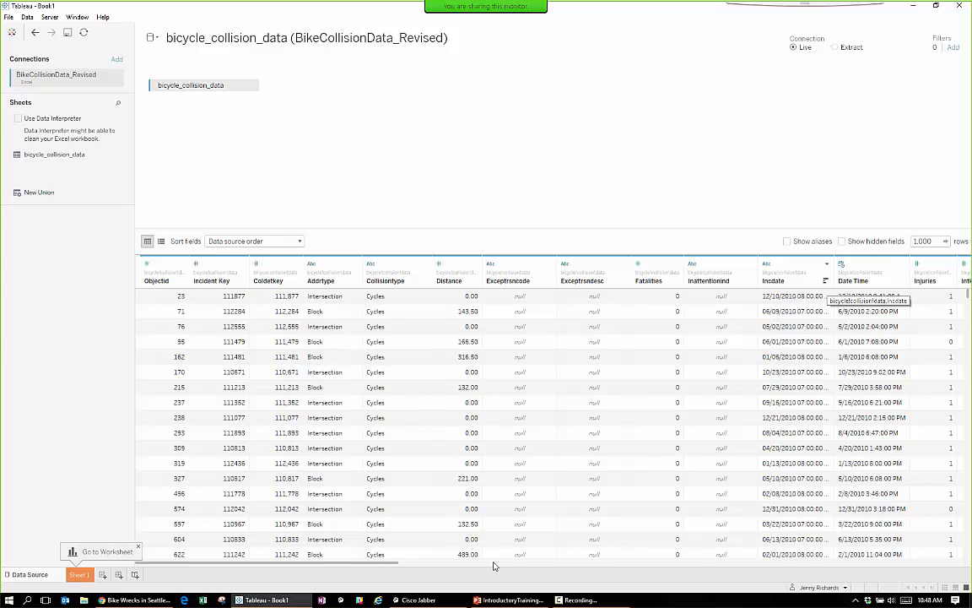
Widen the Incdate and Date Time columns in the data preview until their full values fit, comparing the two.
left_click_drag(384, 565, 438, 569)
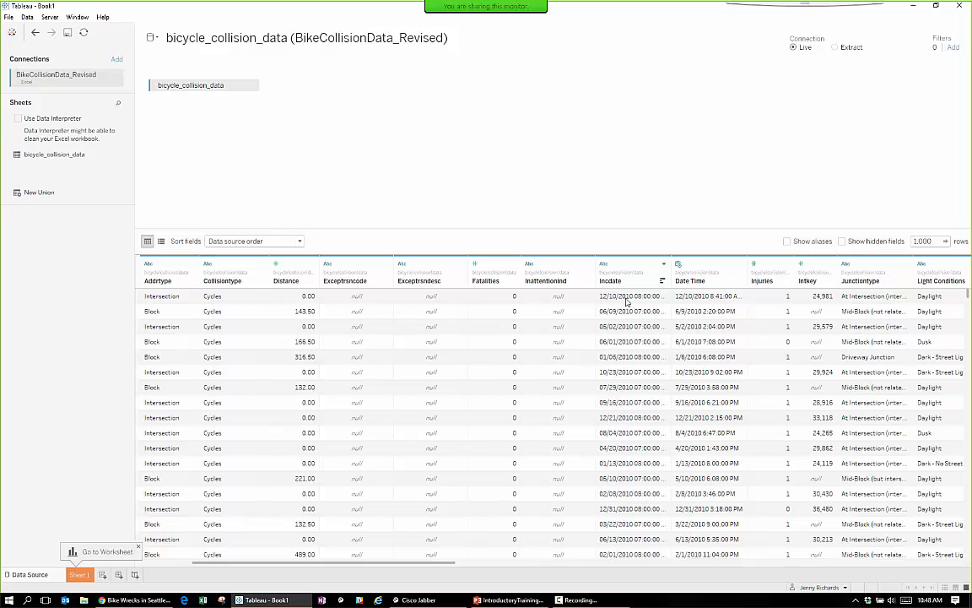
left_click_drag(671, 272, 717, 270)
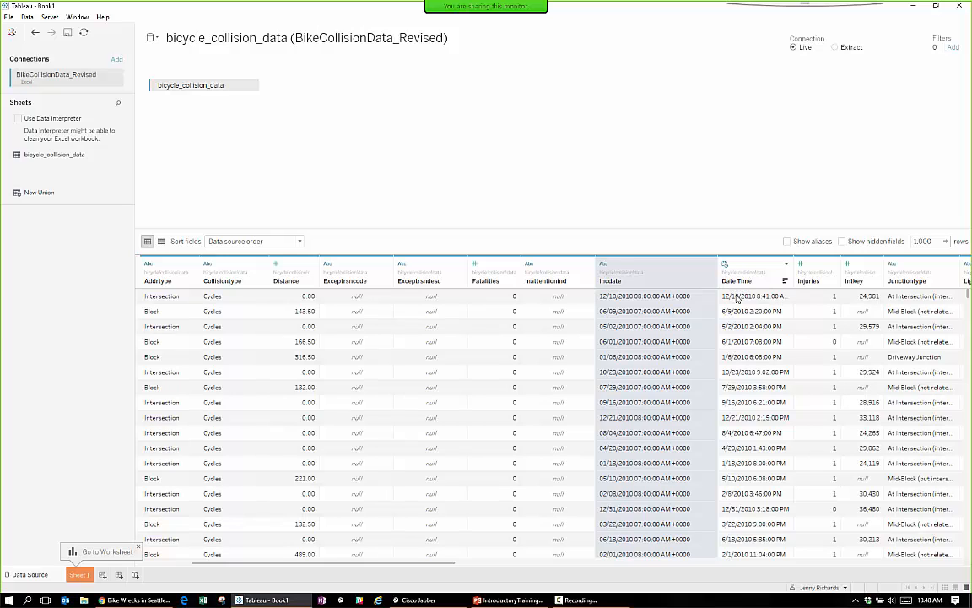
left_click(738, 300)
left_click(631, 301)
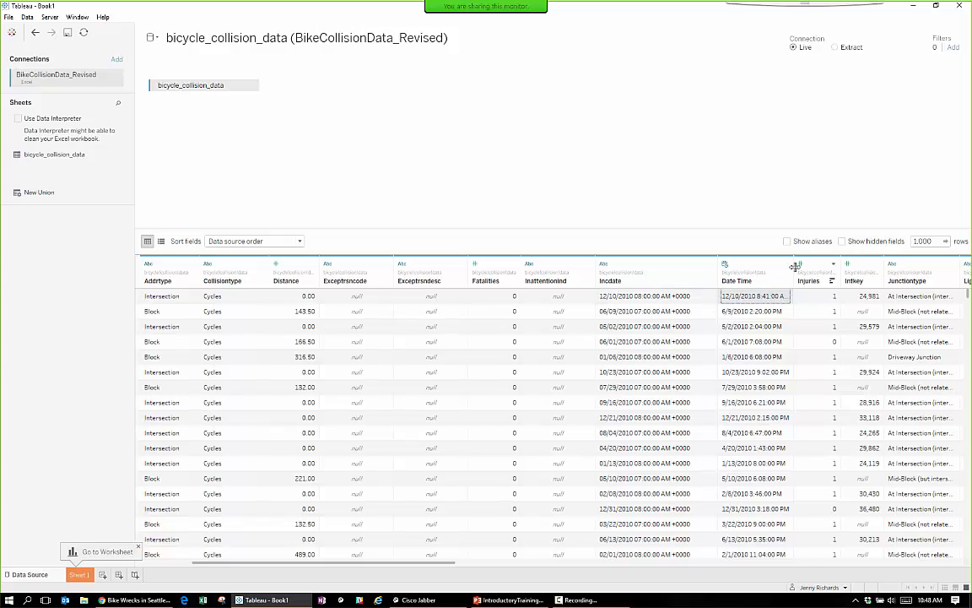
left_click_drag(797, 265, 826, 267)
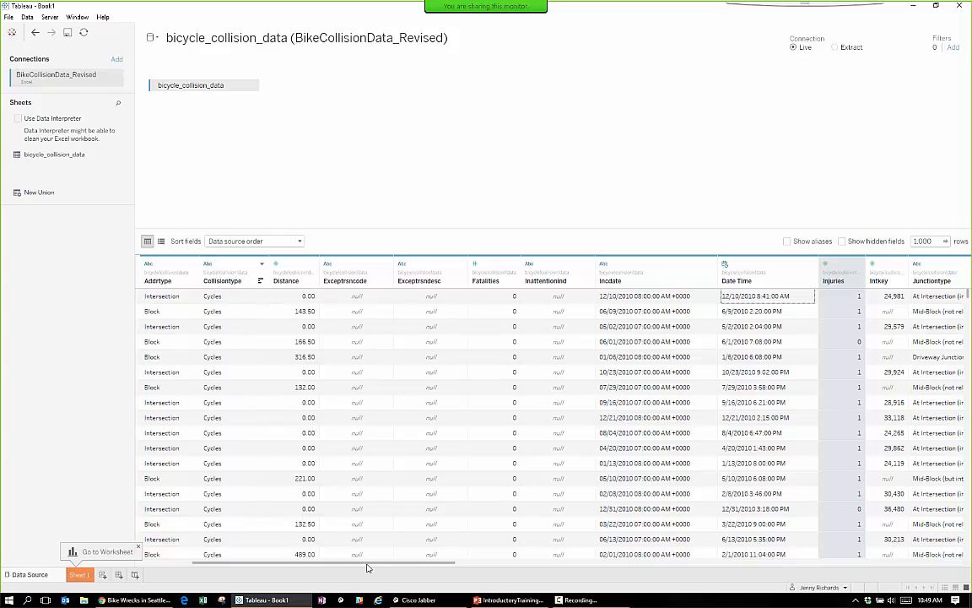
Look over the remaining preview columns, including Road Conditions, Collision Description, weather, Latitude and Longitude.
left_click_drag(369, 568, 769, 570)
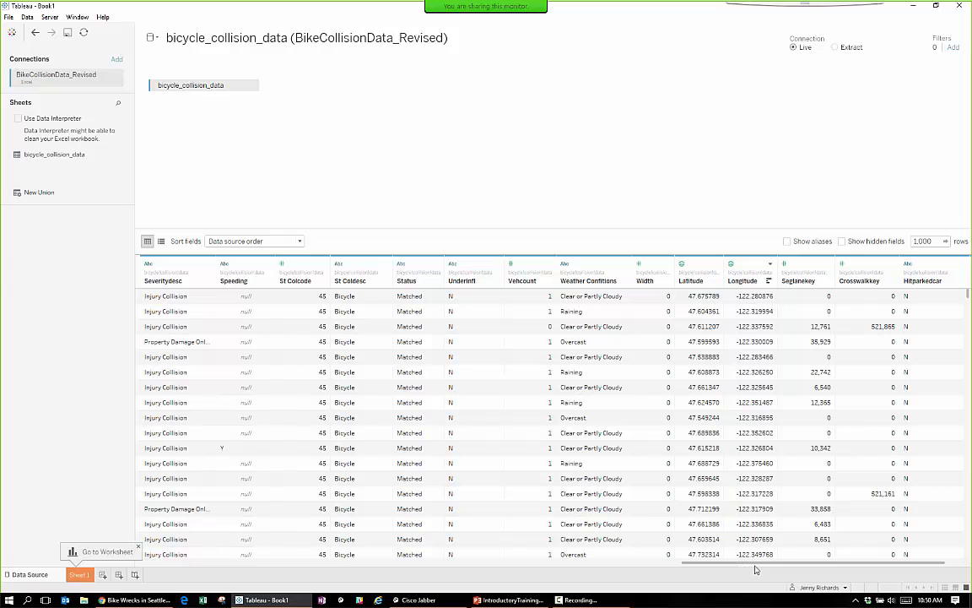
left_click_drag(723, 567, 566, 575)
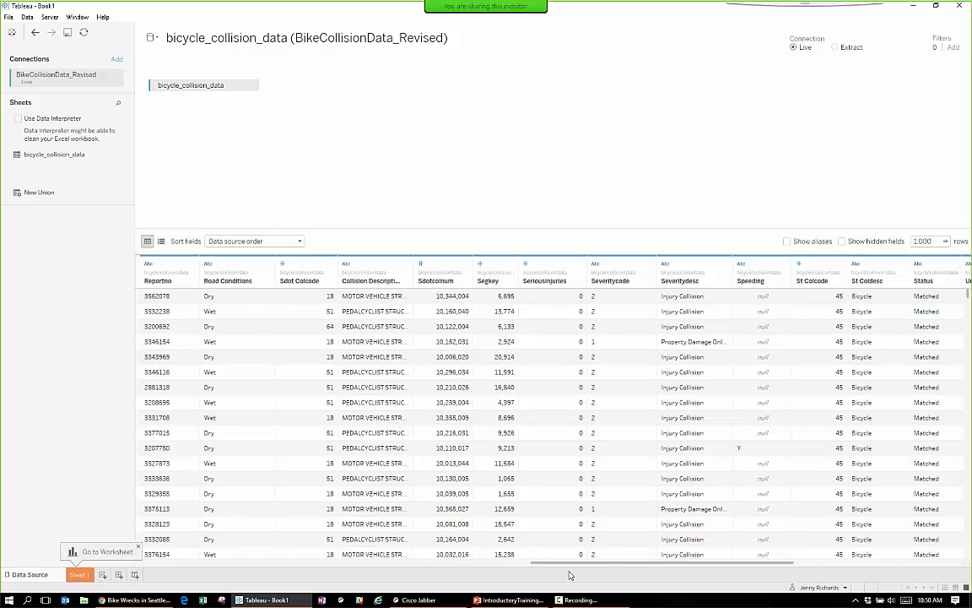
left_click_drag(599, 565, 617, 565)
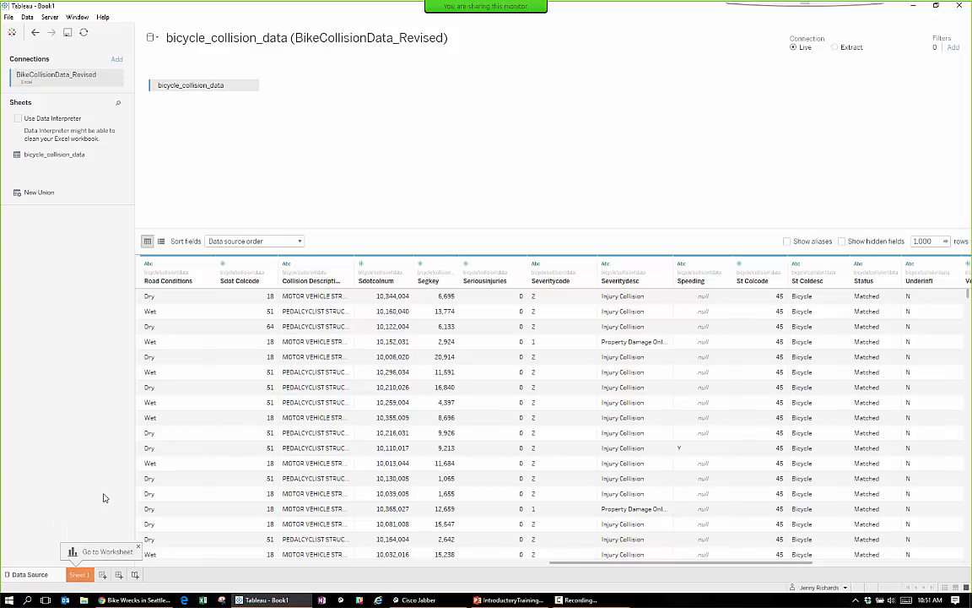
Open Sheet 1 and plot Latitude and Longitude as a map after reviewing the dimensions and measures.
left_click(80, 575)
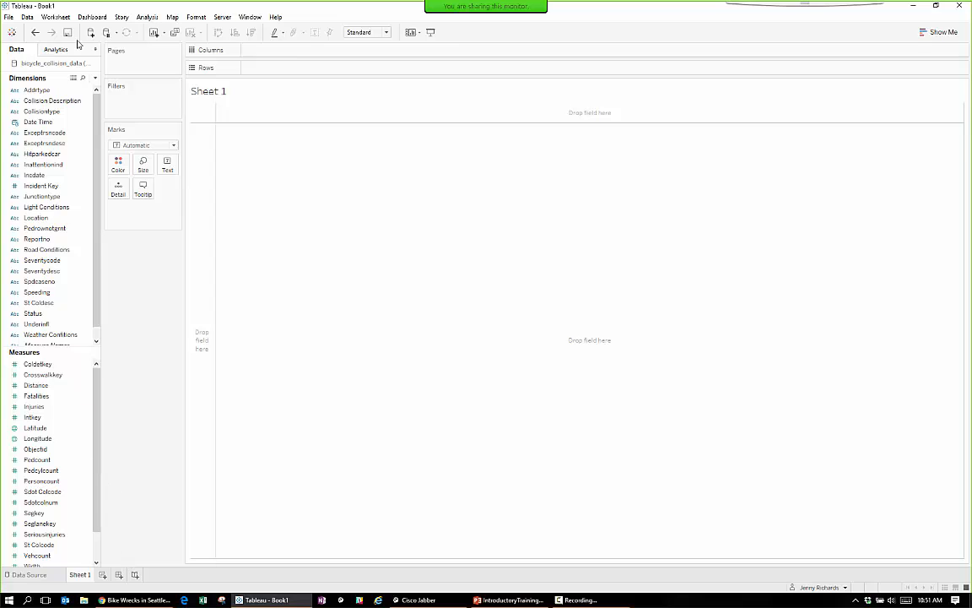
left_click(50, 100)
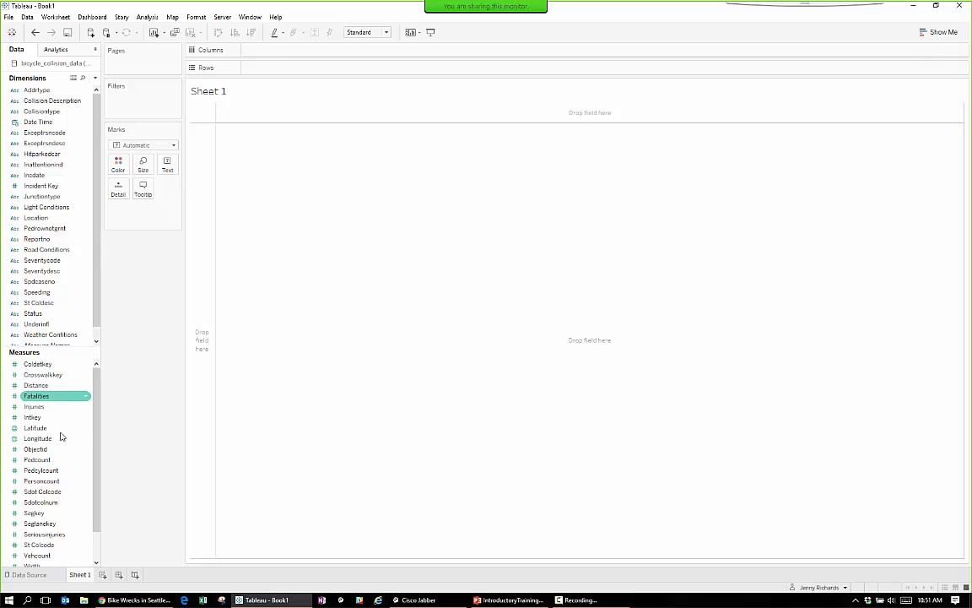
left_click(67, 524)
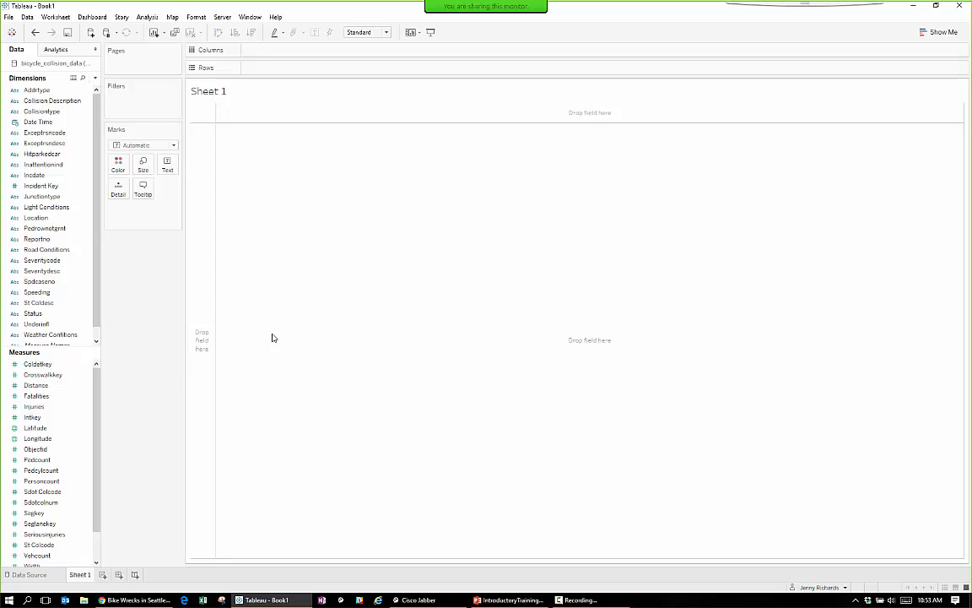
double_click(35, 429)
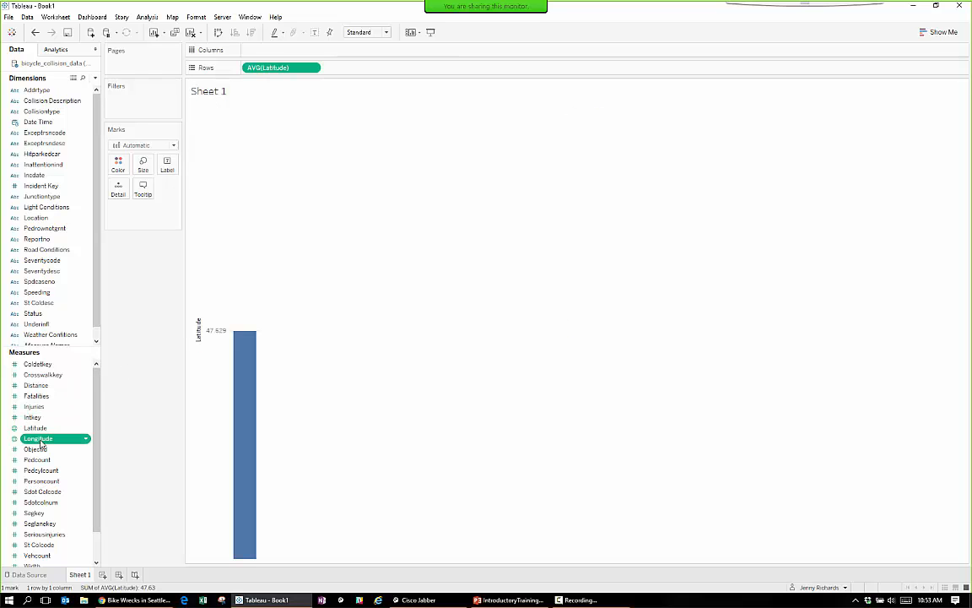
double_click(38, 438)
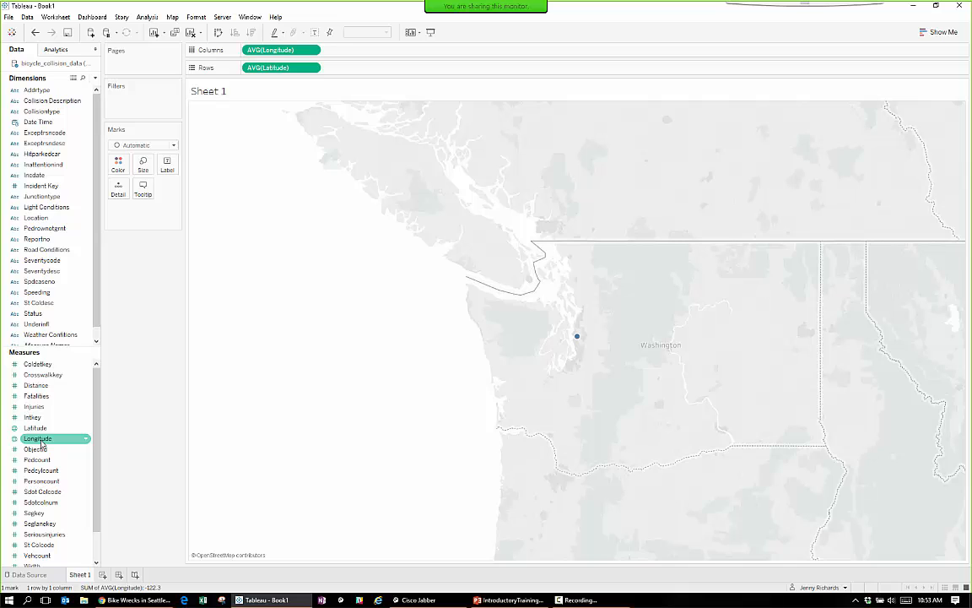
Add Incident Key as detail on the map and color the marks by Collision Description, with a wider color legend.
left_click(44, 187)
left_click_drag(44, 190, 118, 193)
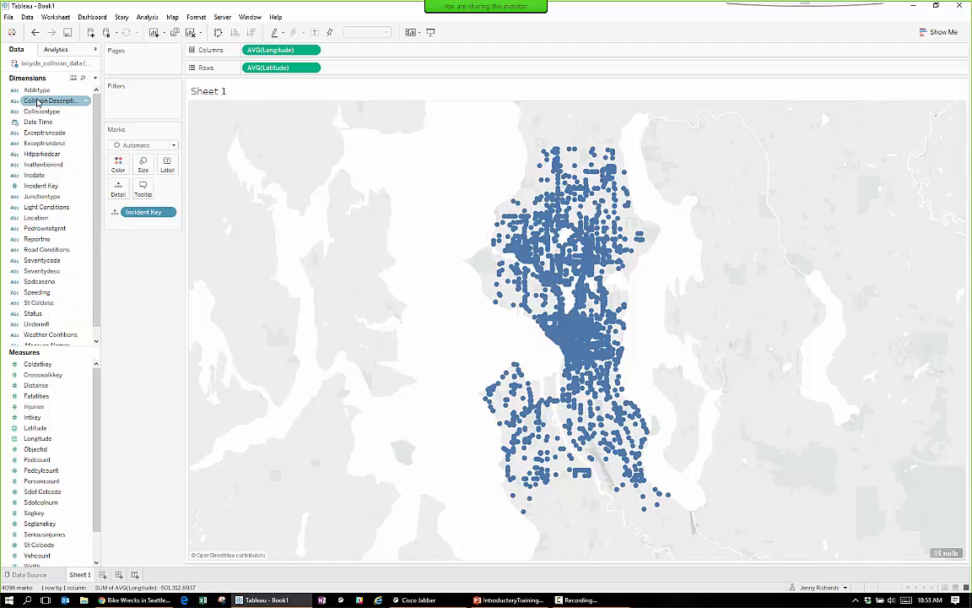
left_click_drag(37, 102, 120, 163)
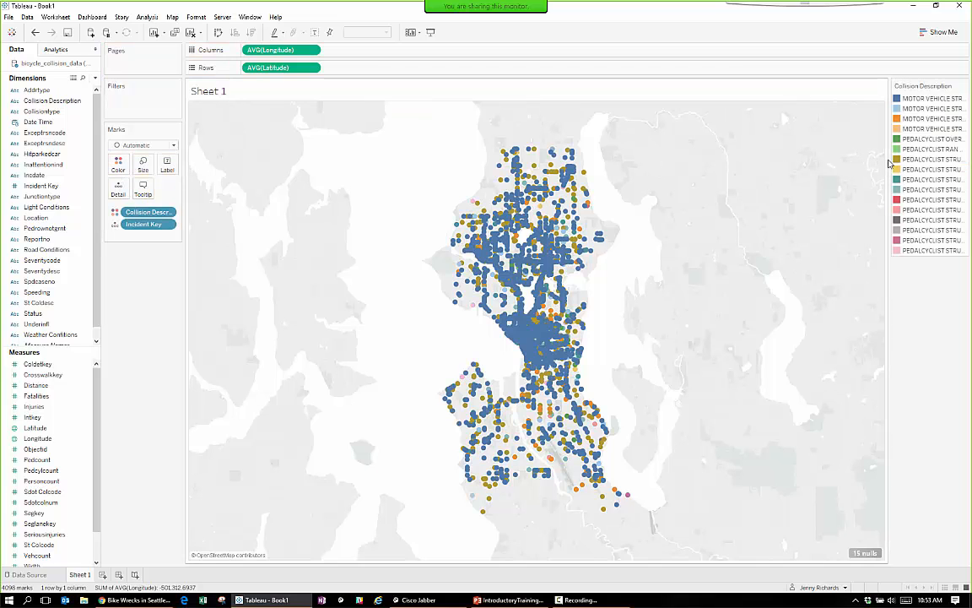
left_click_drag(888, 165, 796, 144)
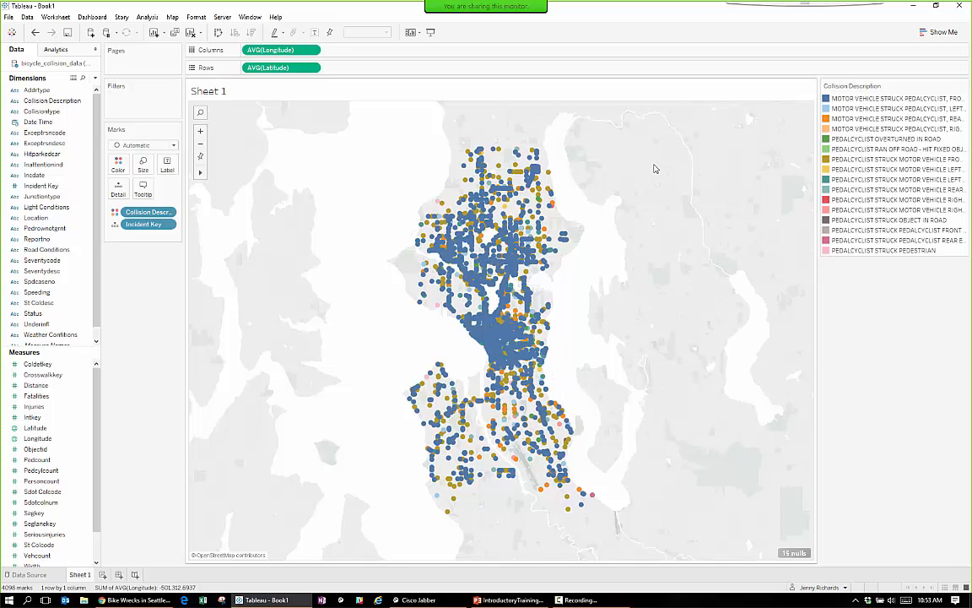
Group the four MOTOR VEHICLE STRUCK PEDALCYCLIST categories of the Collision Description legend.
left_click(904, 100)
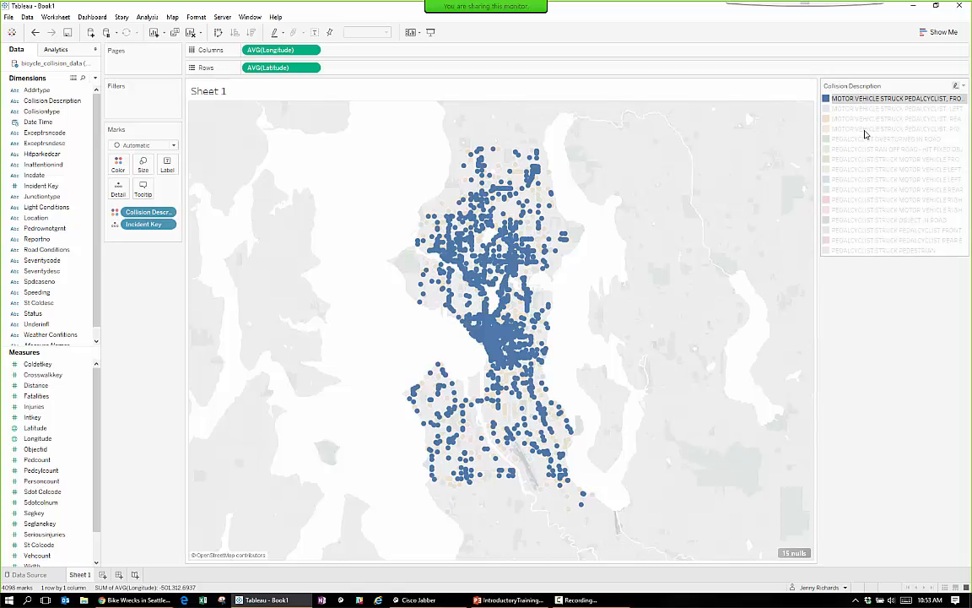
left_click(865, 129, "shift")
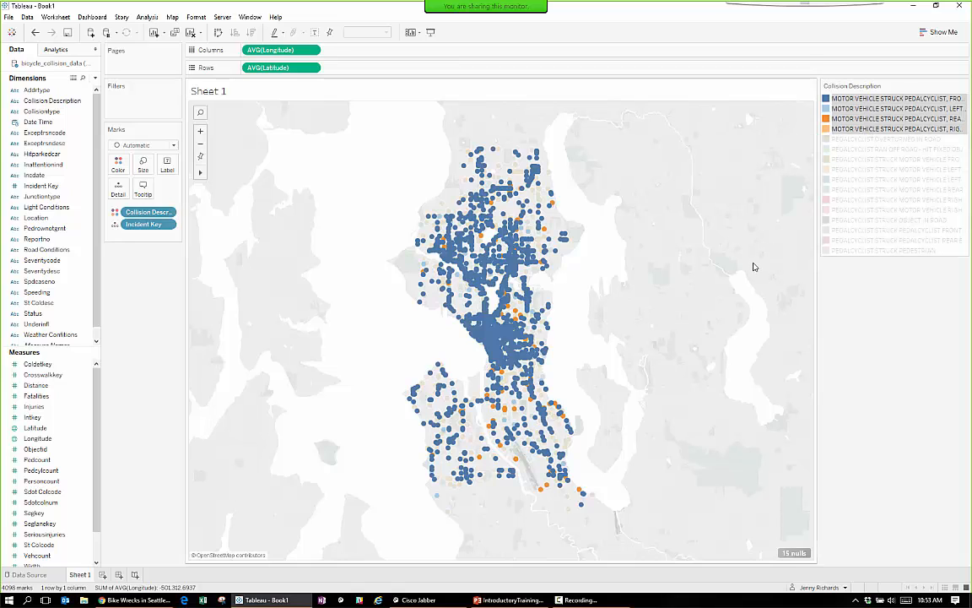
mouse_move(860, 120)
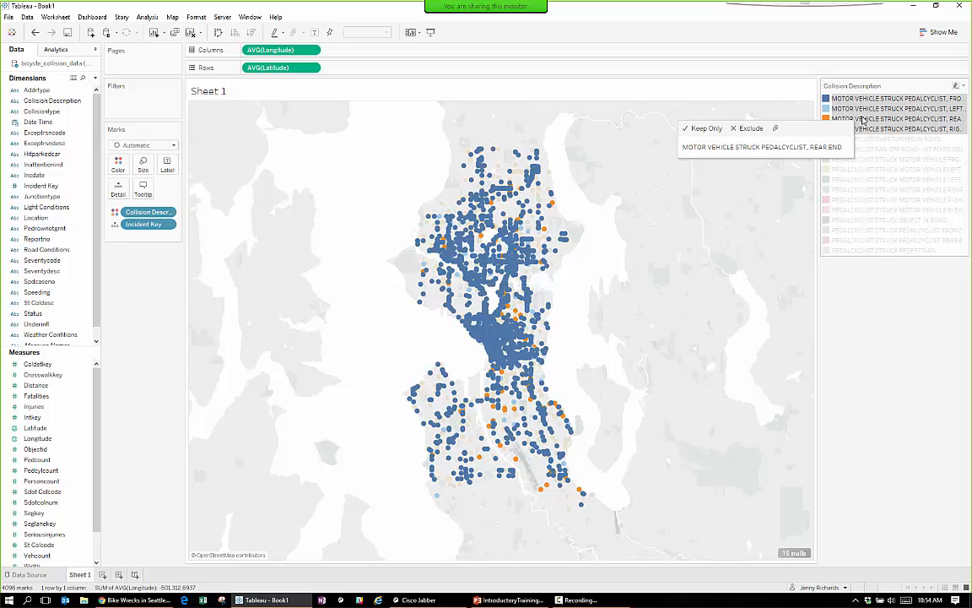
left_click(775, 128)
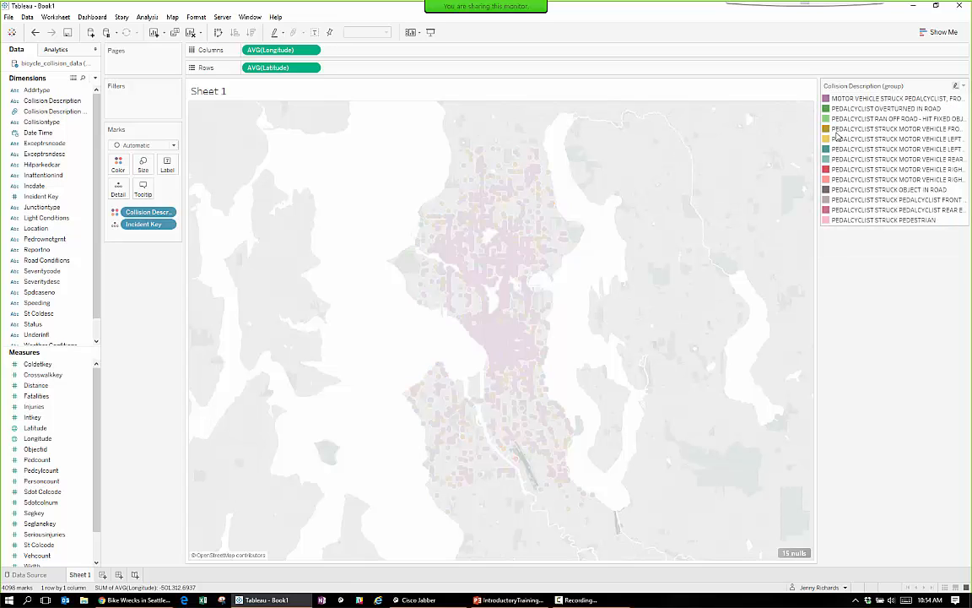
Give the grouped motor-vehicle-struck-pedalcyclist category the alias "Car hit Bike".
left_click(863, 99)
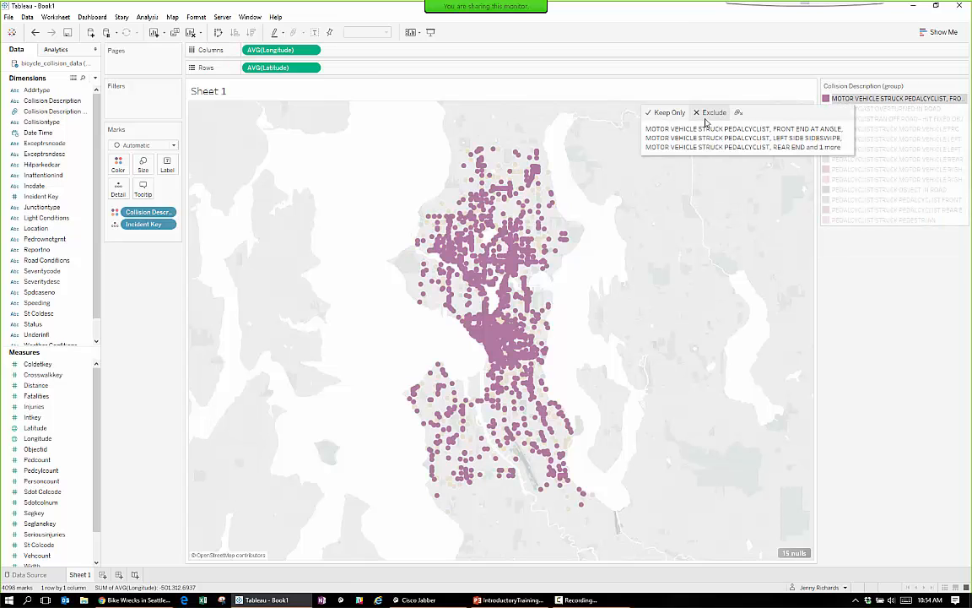
right_click(877, 100)
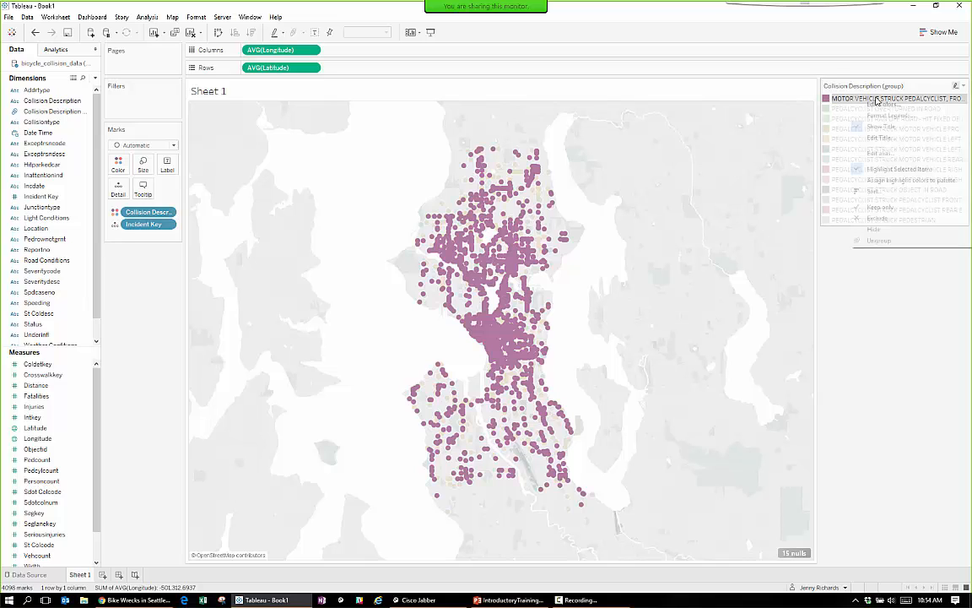
left_click(882, 153)
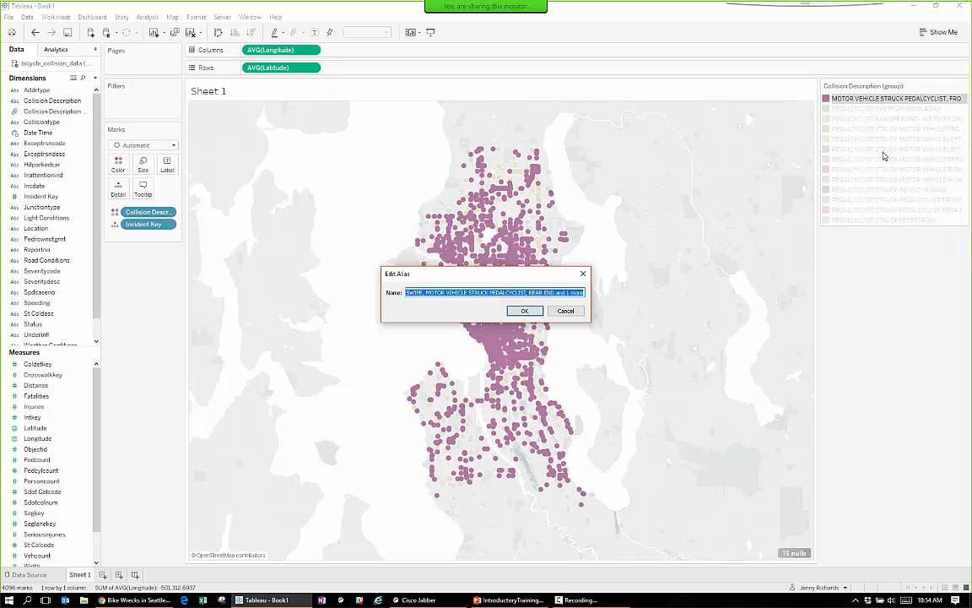
type("Car hit Bi")
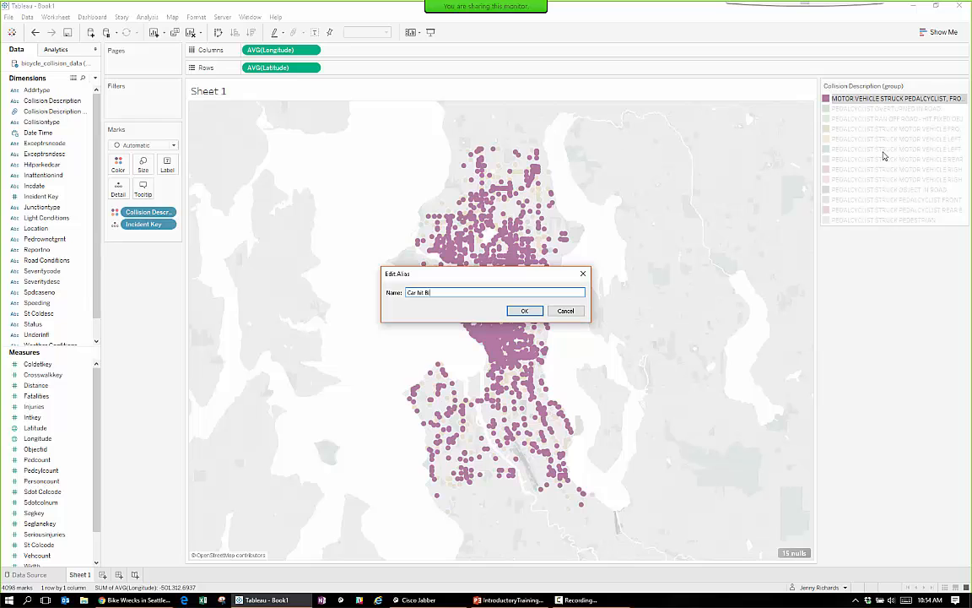
type("ke")
key("Return")
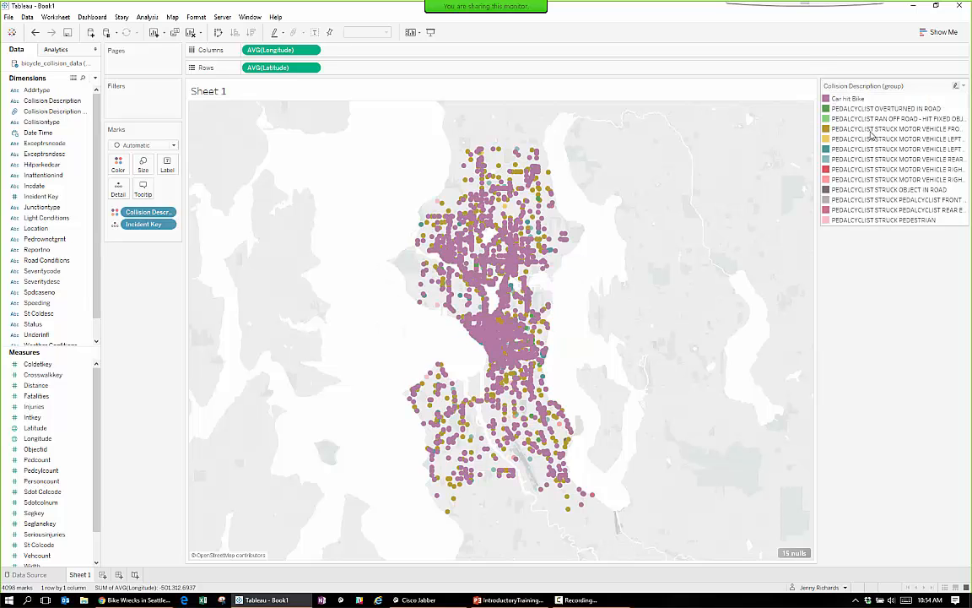
Group the six PEDALCYCLIST STRUCK MOTOR VEHICLE categories of the Collision Description legend.
left_click(852, 130)
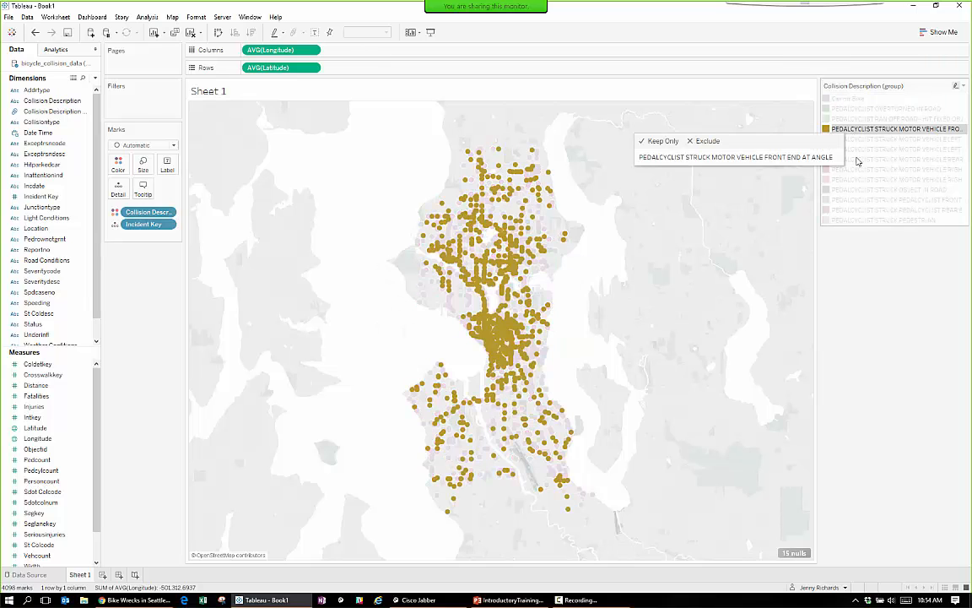
left_click(862, 180, "shift")
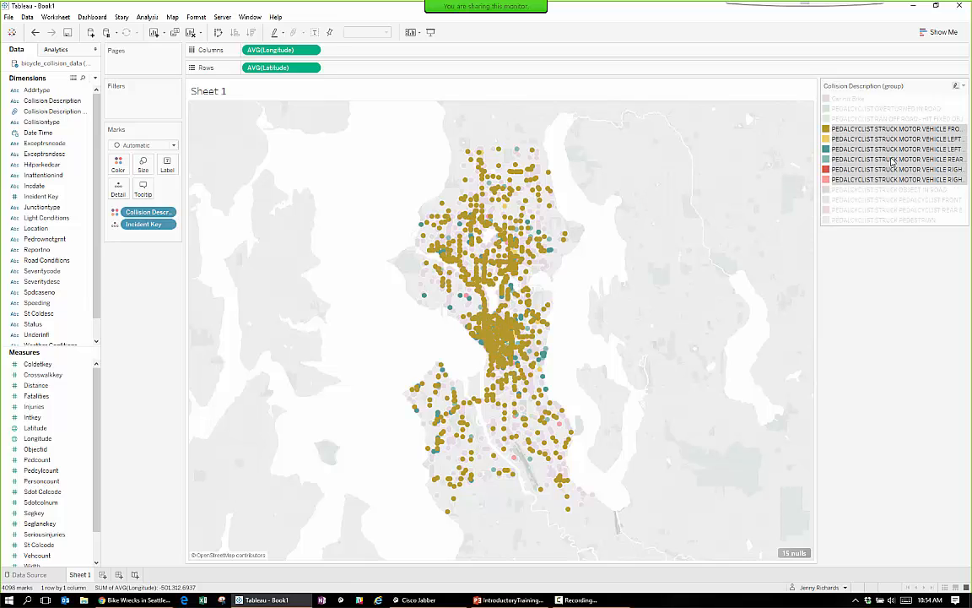
right_click(851, 159)
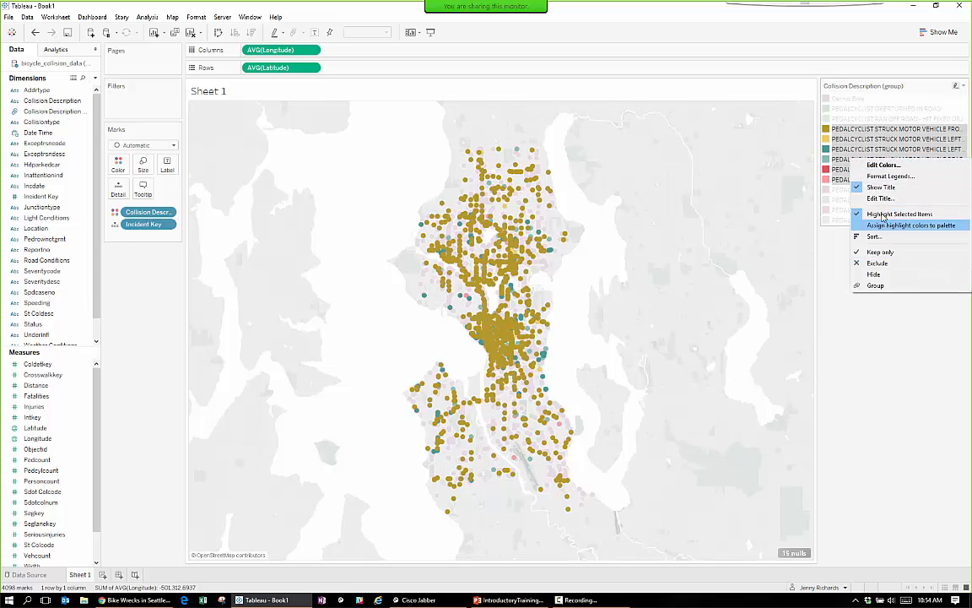
left_click(876, 285)
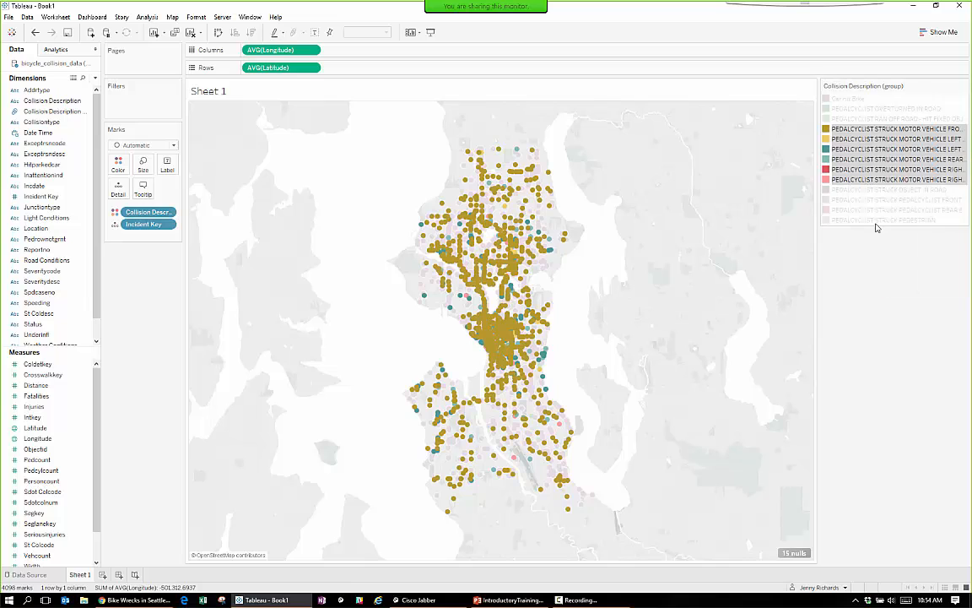
Give the grouped pedalcyclist-struck-motor-vehicle category the alias "Bike hit Car".
right_click(873, 131)
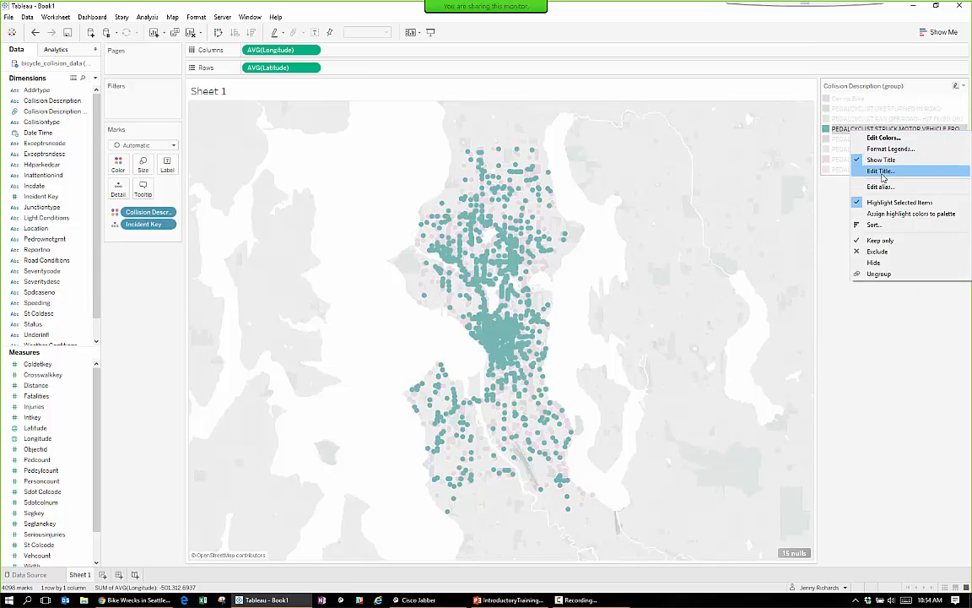
left_click(883, 187)
type("Bike hit Car")
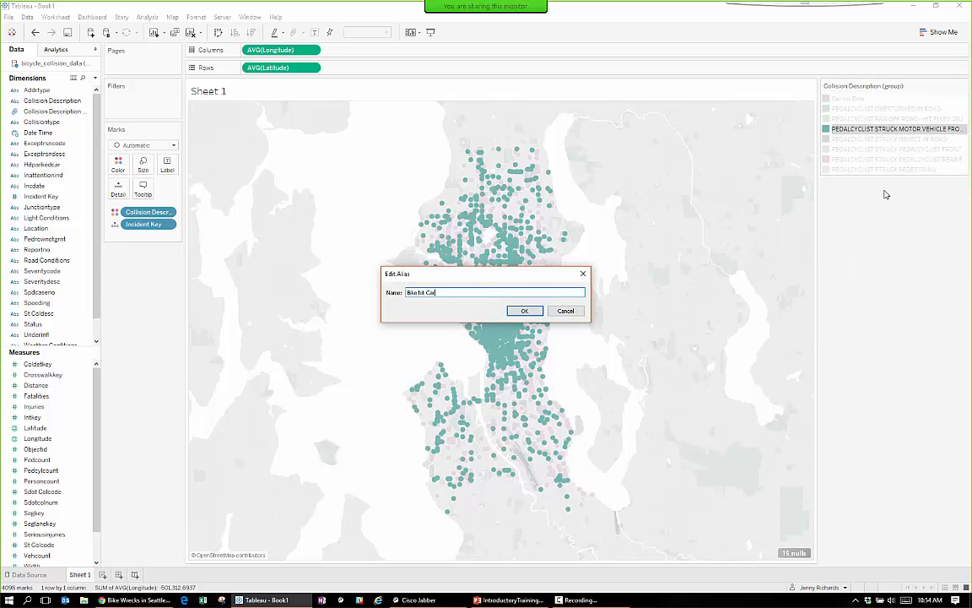
key("Return")
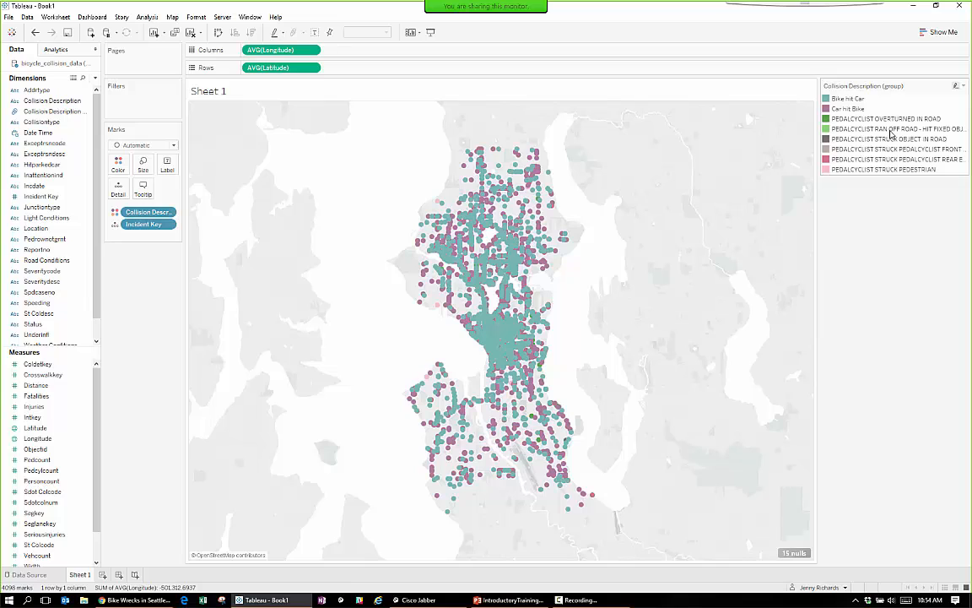
Group the two PEDALCYCLIST STRUCK PEDALCYCLIST categories of the Collision Description legend.
left_click(878, 119)
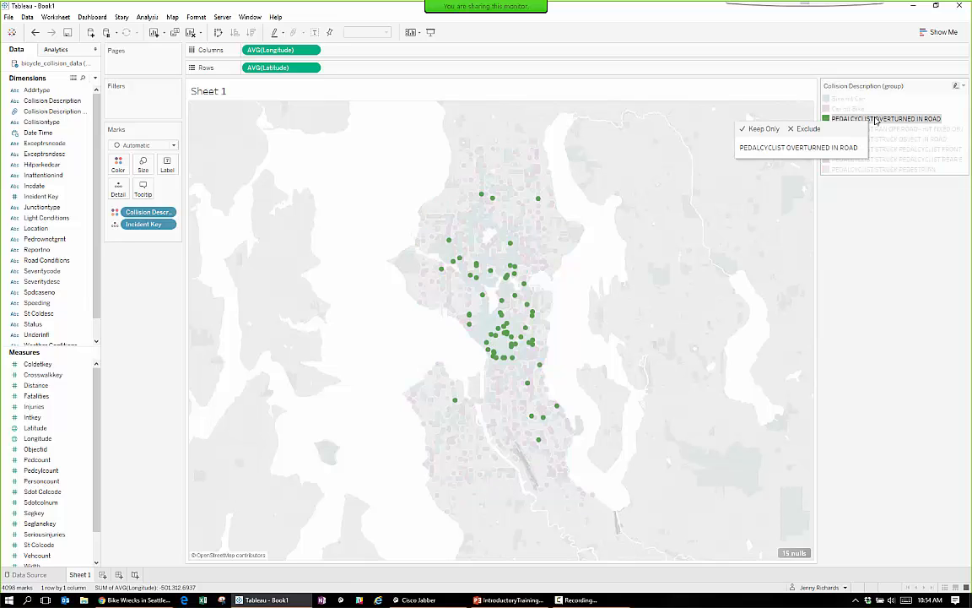
left_click(894, 220)
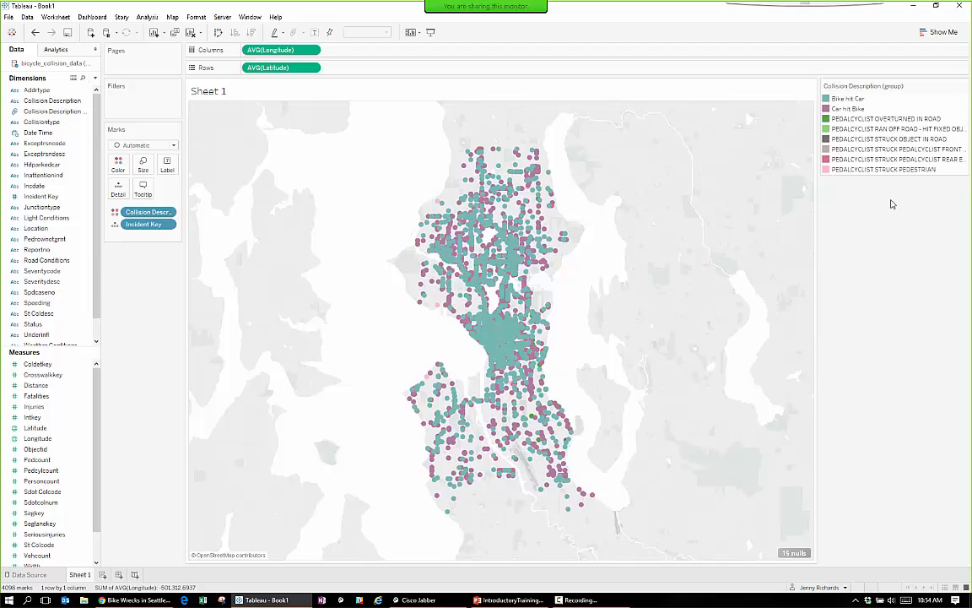
left_click(877, 159)
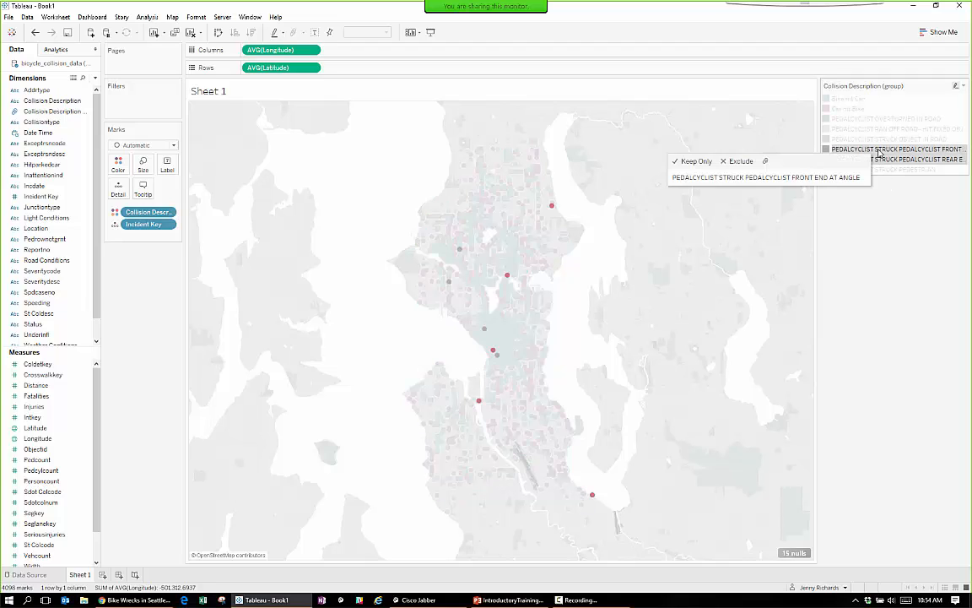
left_click(877, 149, "ctrl")
right_click(878, 152)
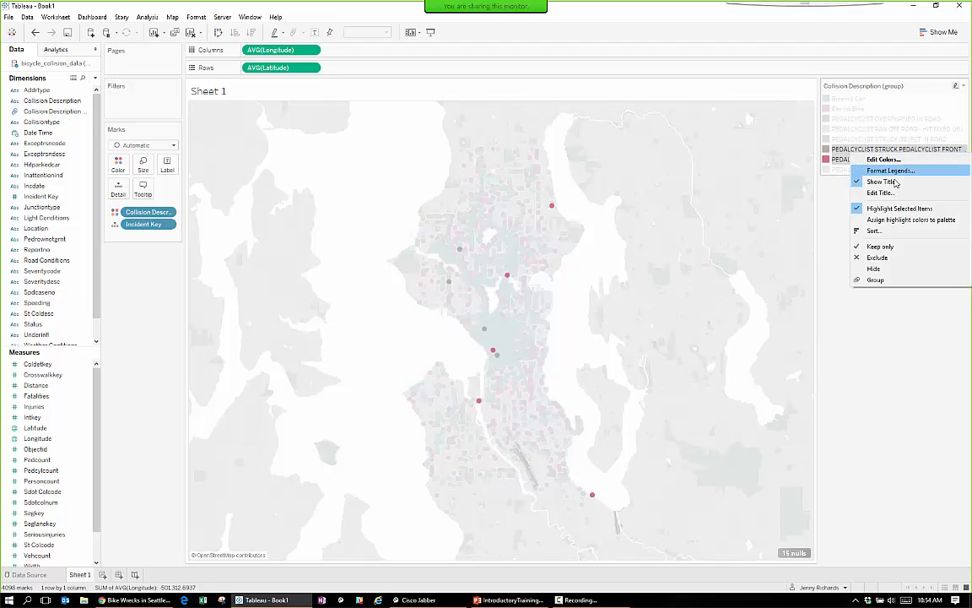
left_click(882, 280)
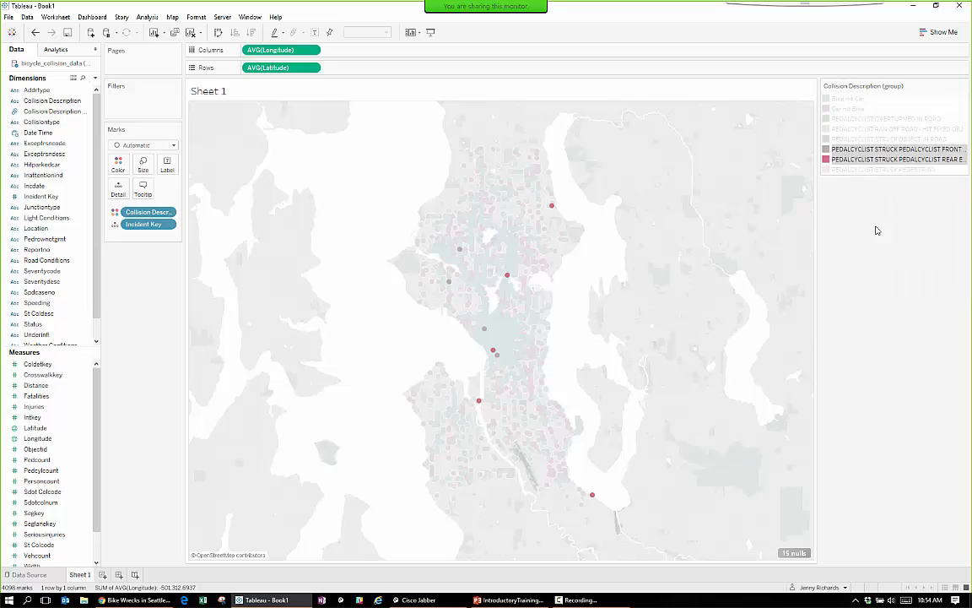
Give the grouped pedalcyclist-struck-pedalcyclist category the alias "Bike hit Bike".
right_click(882, 150)
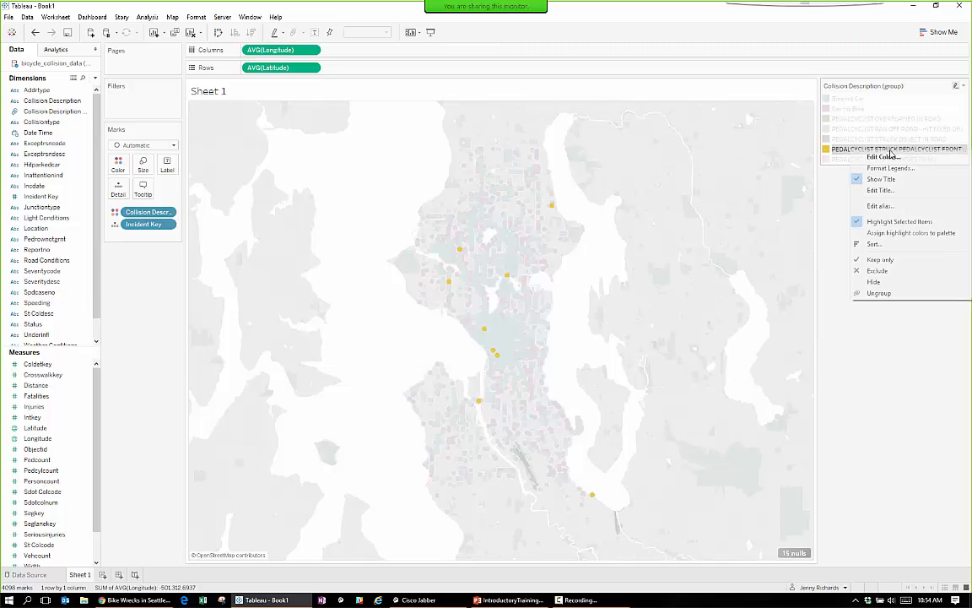
left_click(836, 203)
type("Bi")
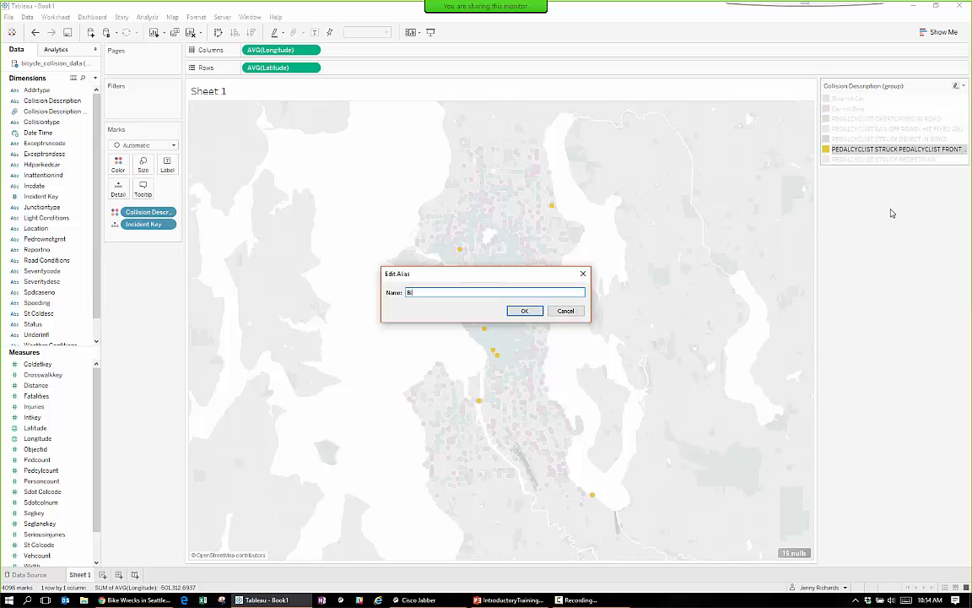
type("ke hit Bike")
key("Return")
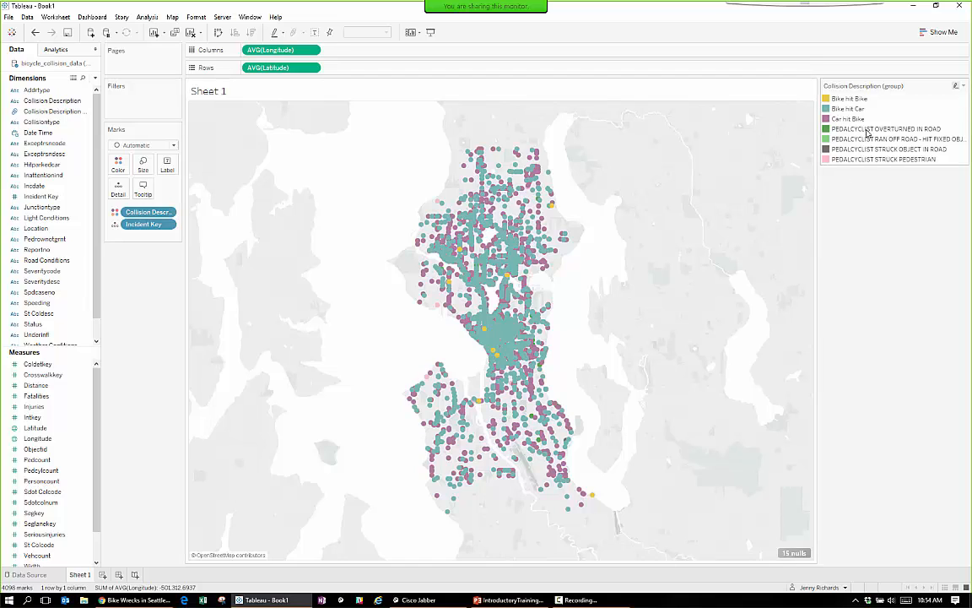
Group the legend categories for pedalcyclists who overturned in road, ran off road and hit a fixed object, or struck an object in road.
left_click(867, 130)
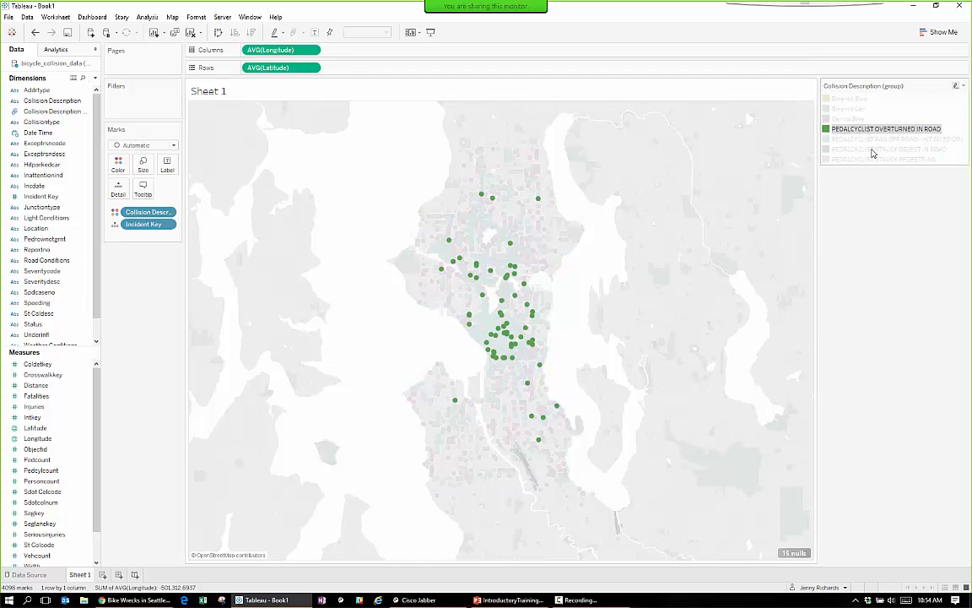
left_click(876, 149, "shift")
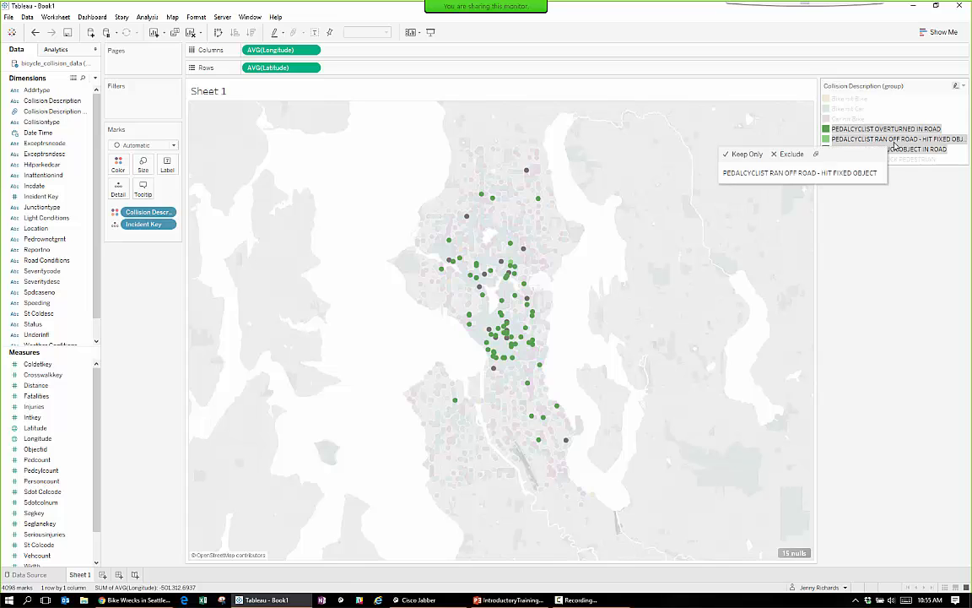
right_click(899, 145)
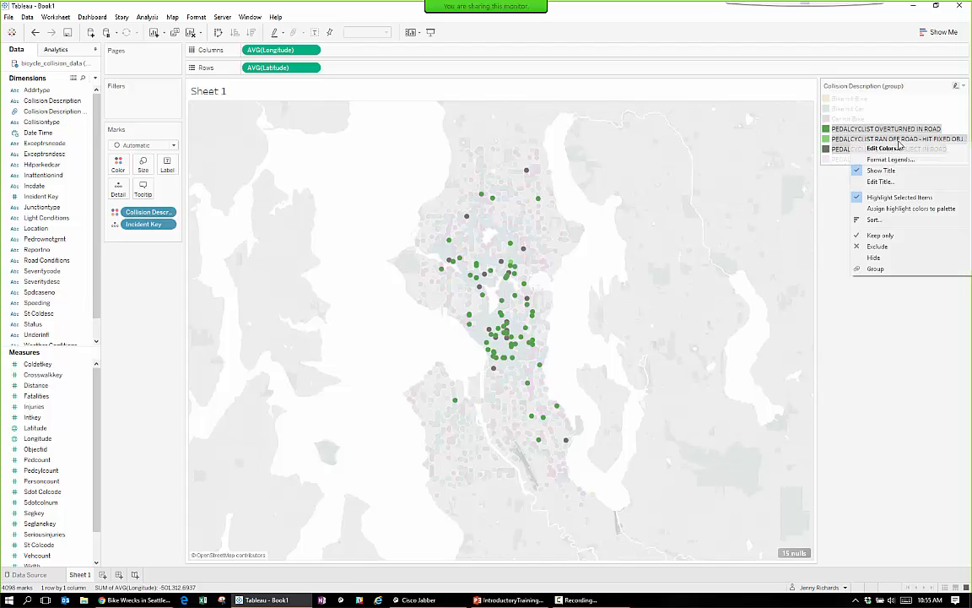
left_click(895, 270)
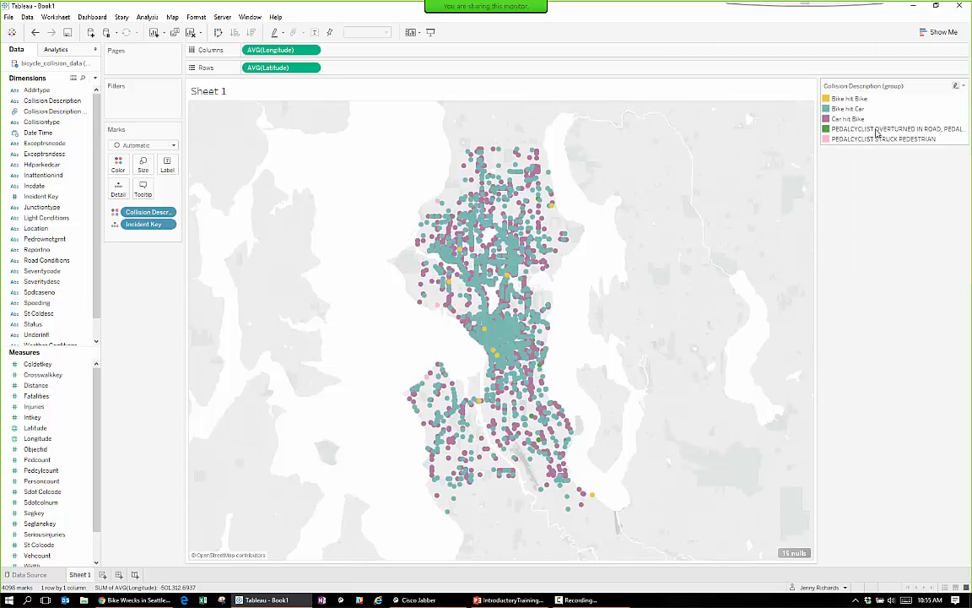
Give the grouped overturned, ran-off-road and struck-object category the alias "Solo Bike".
right_click(876, 133)
left_click(884, 187)
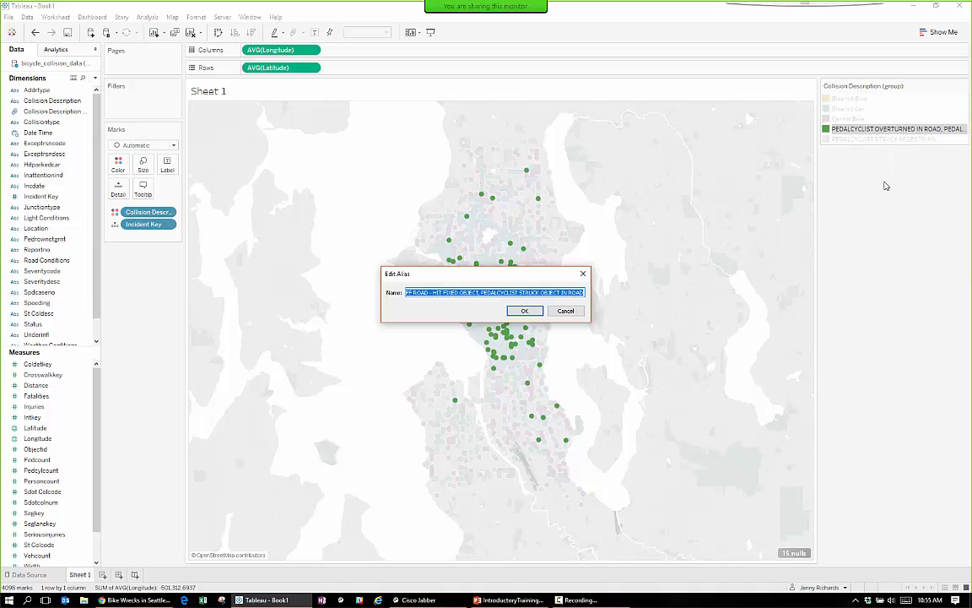
type("Solo Bike")
key("Return")
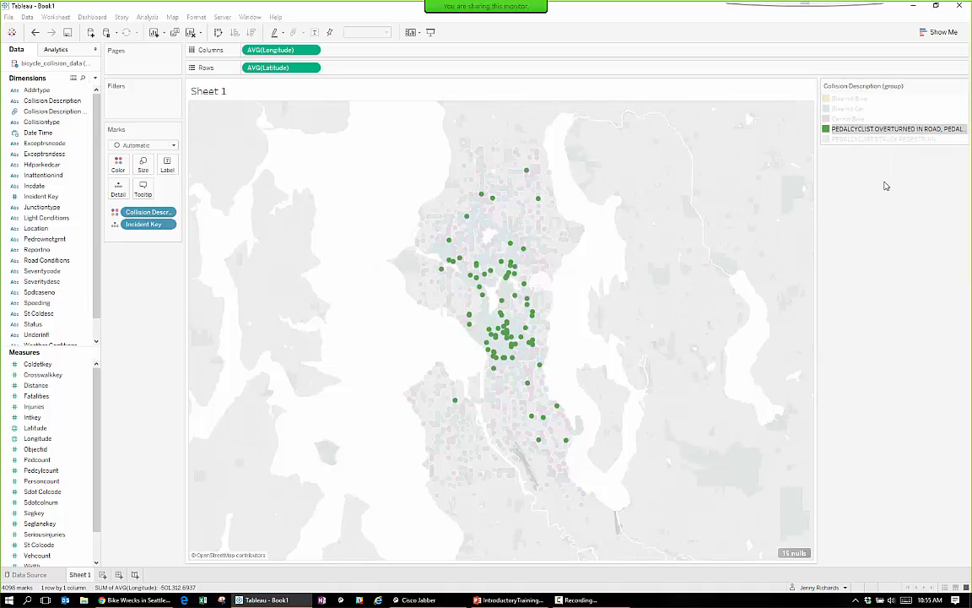
Give the PEDALCYCLIST STRUCK PEDESTRIAN category the alias "Bike hit Pedestrian".
right_click(864, 133)
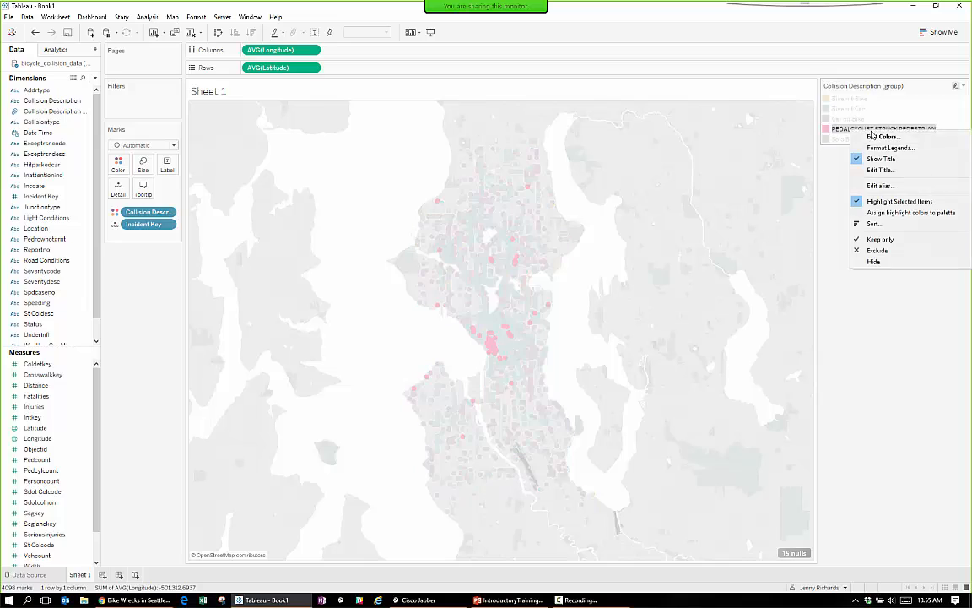
left_click(856, 187)
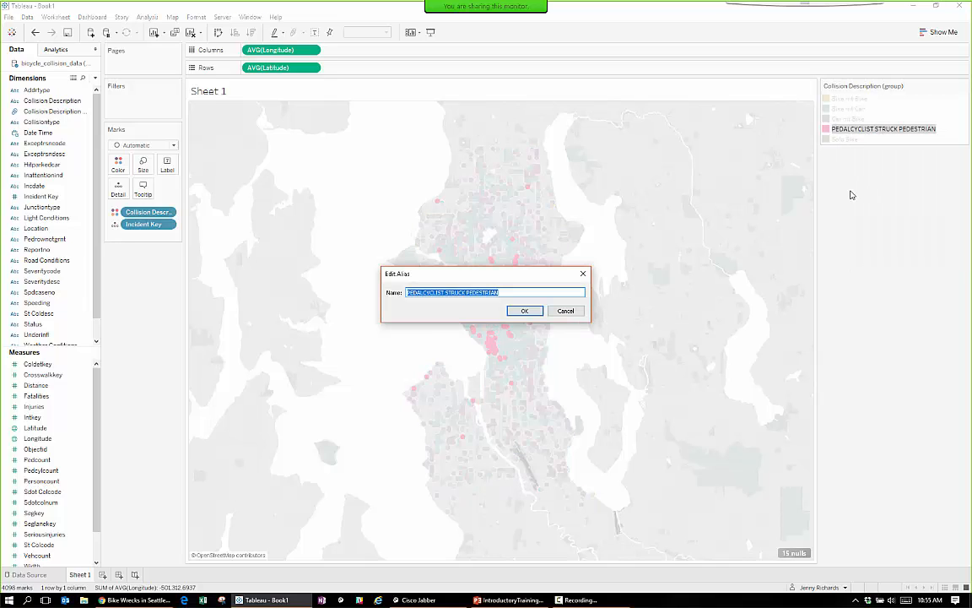
type("Bi")
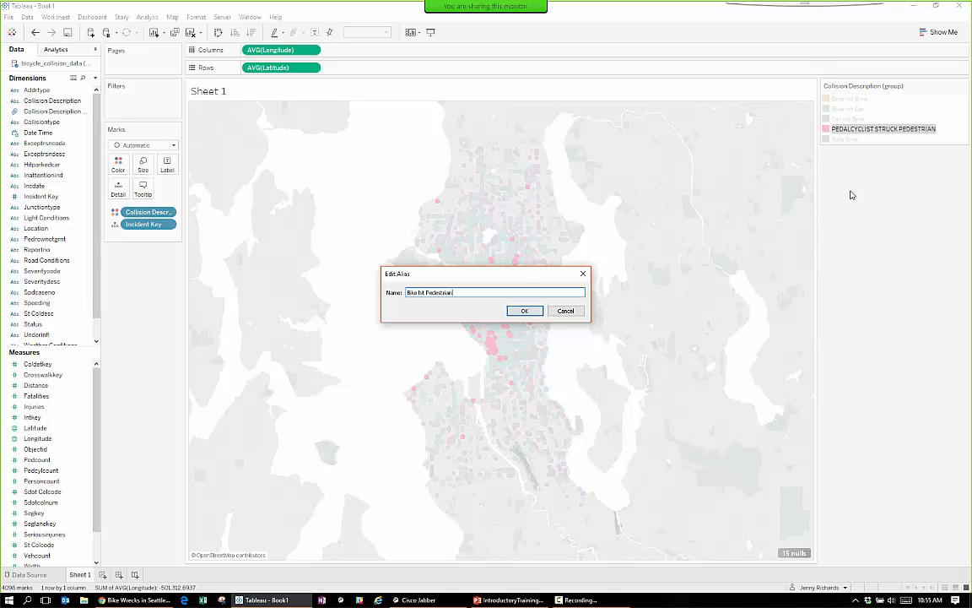
type("ke hit Pedestrian")
key("Return")
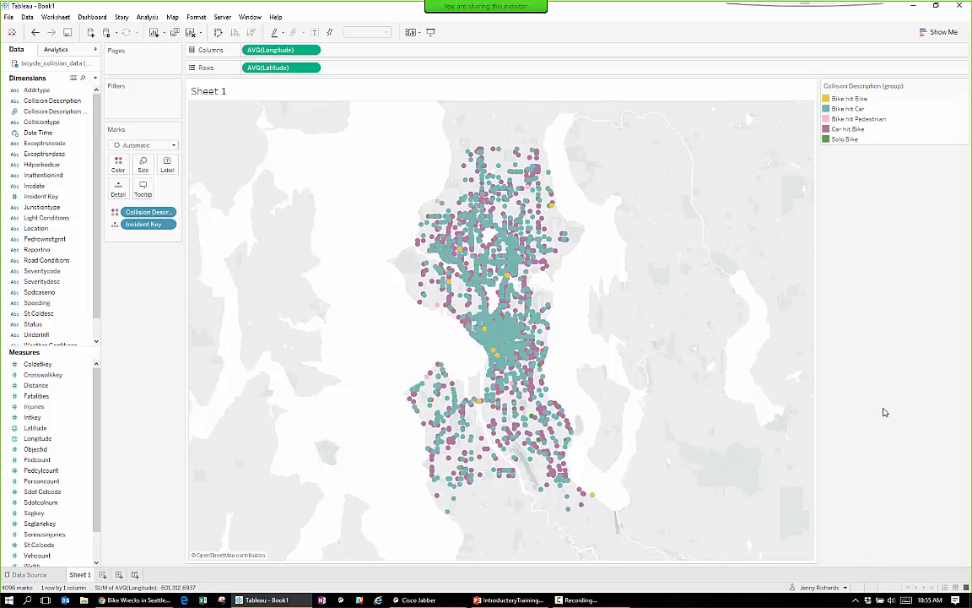
Edit the colors of the grouped collision descriptions and assign red to Car hit Bike.
left_click(118, 163)
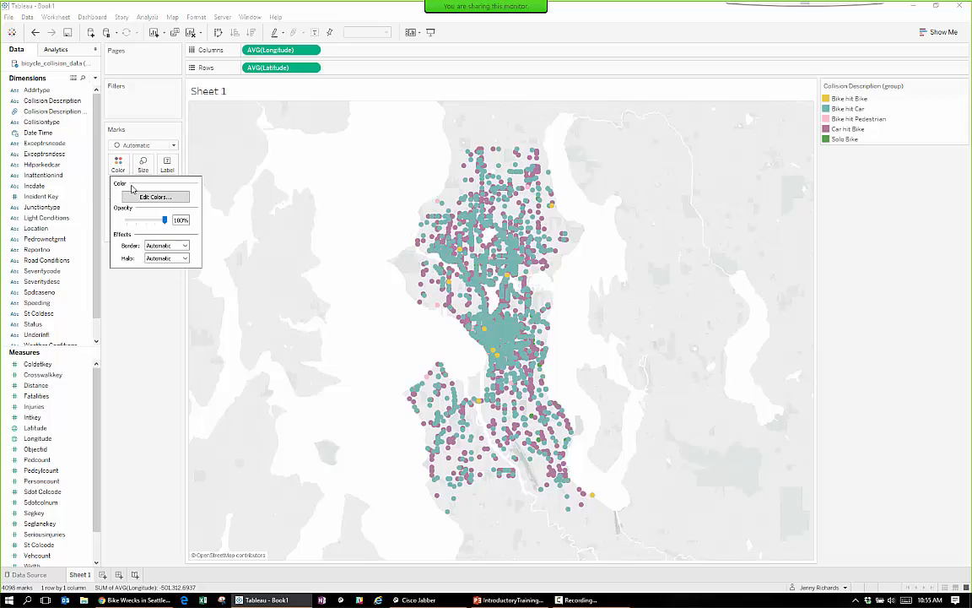
left_click(154, 197)
left_click(387, 227)
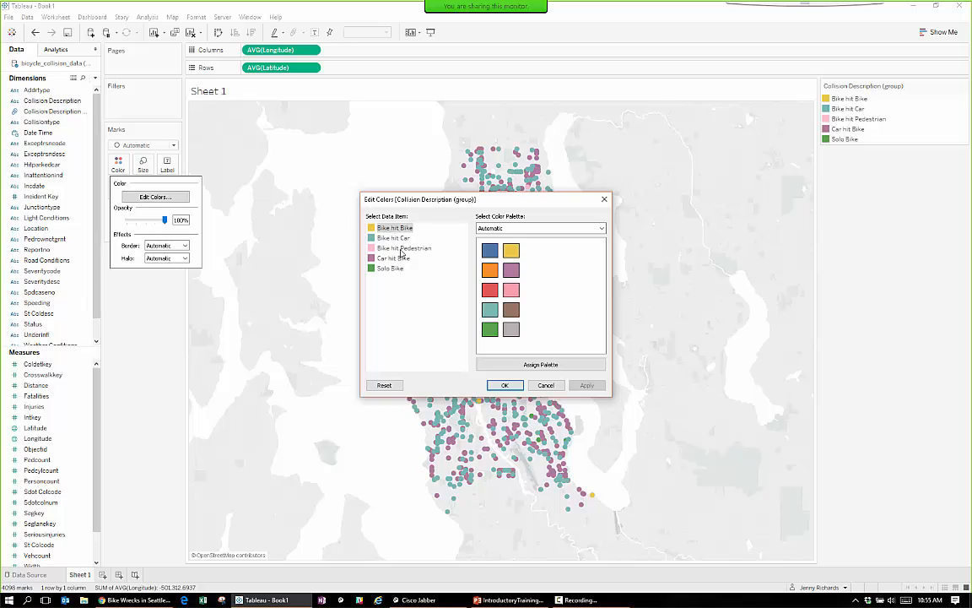
left_click(394, 258)
left_click(488, 289)
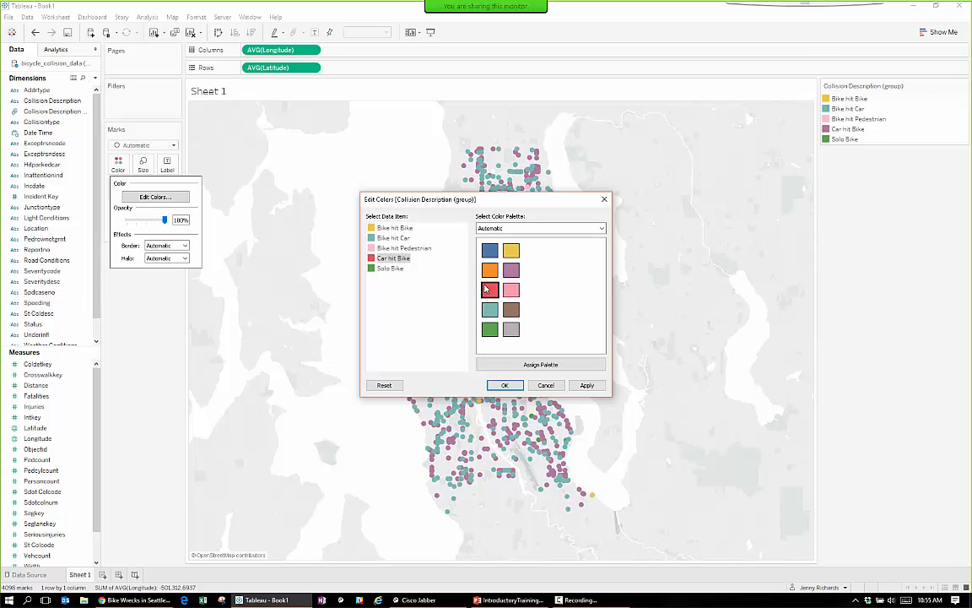
Assign blue to Bike hit Car, gray to Bike hit Pedestrian and yellow to Bike hit Bike, and apply the colors.
left_click(397, 238)
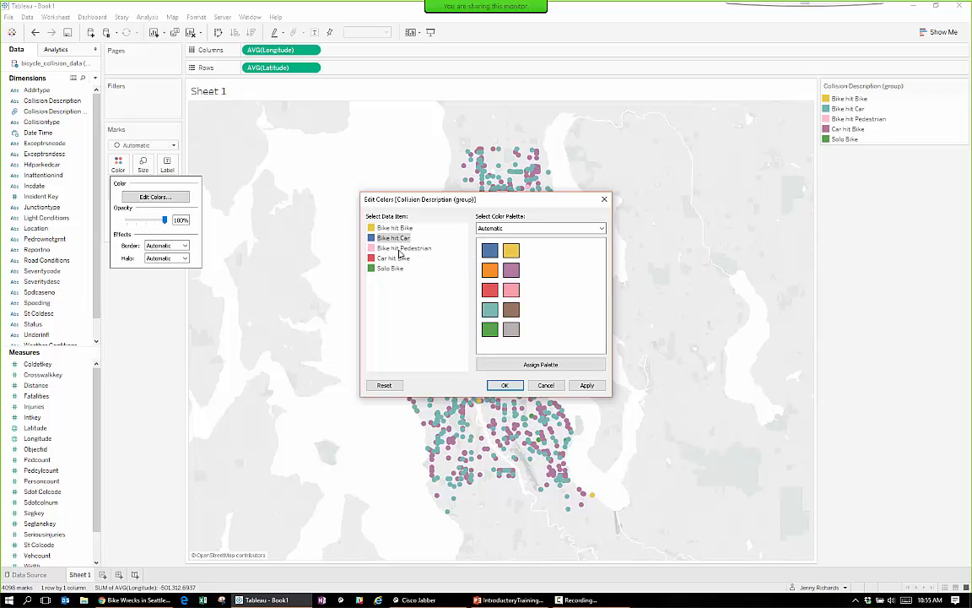
left_click(404, 248)
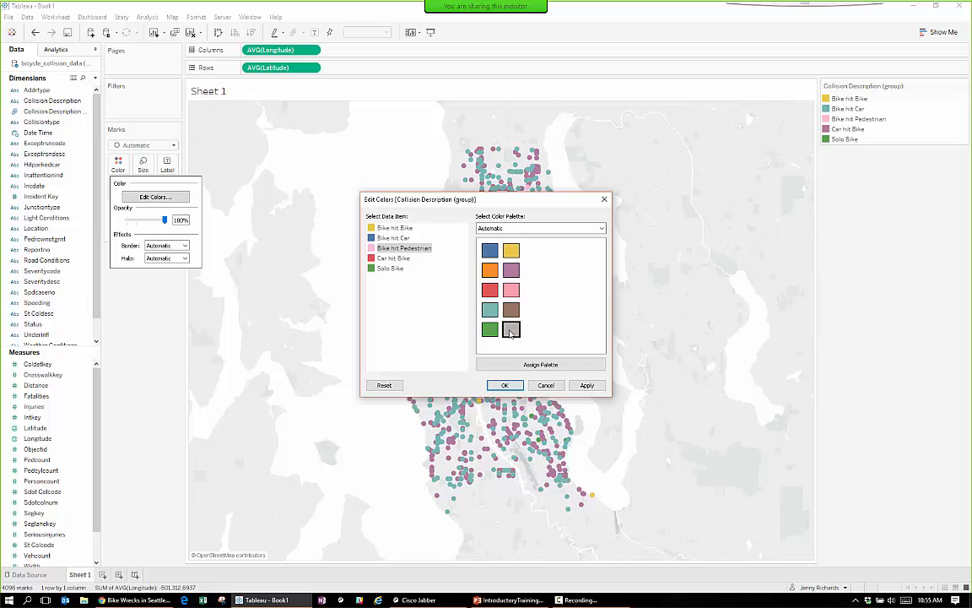
left_click(394, 228)
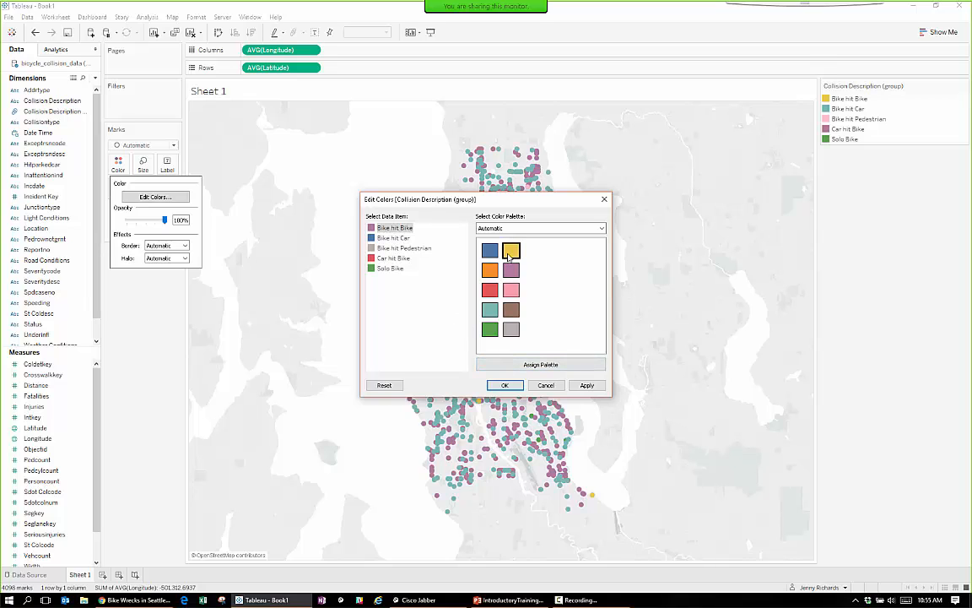
left_click(511, 250)
left_click(503, 384)
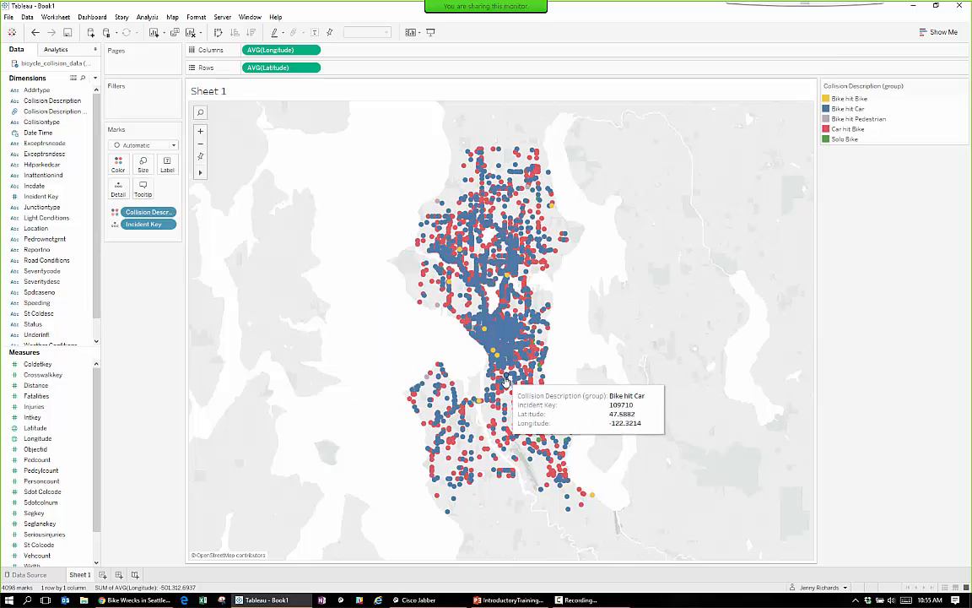
Reduce the map marks' opacity to 75% and give them a gray border.
left_click(119, 163)
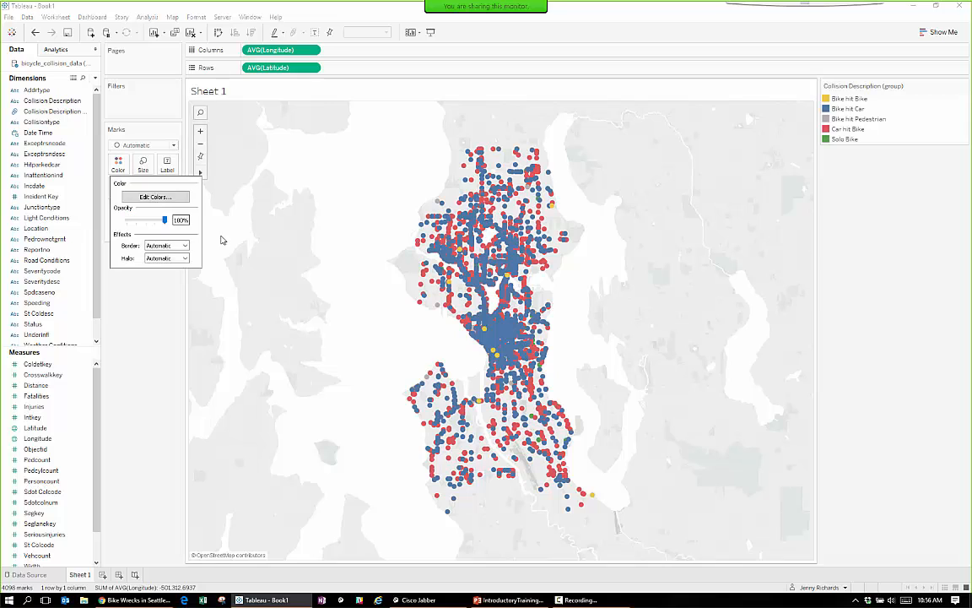
left_click_drag(163, 219, 157, 219)
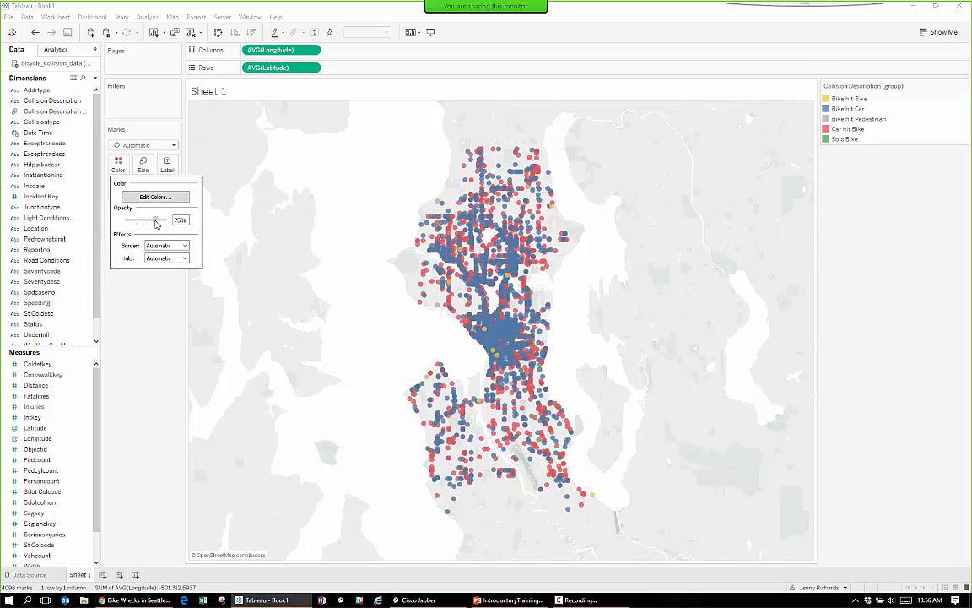
left_click(184, 245)
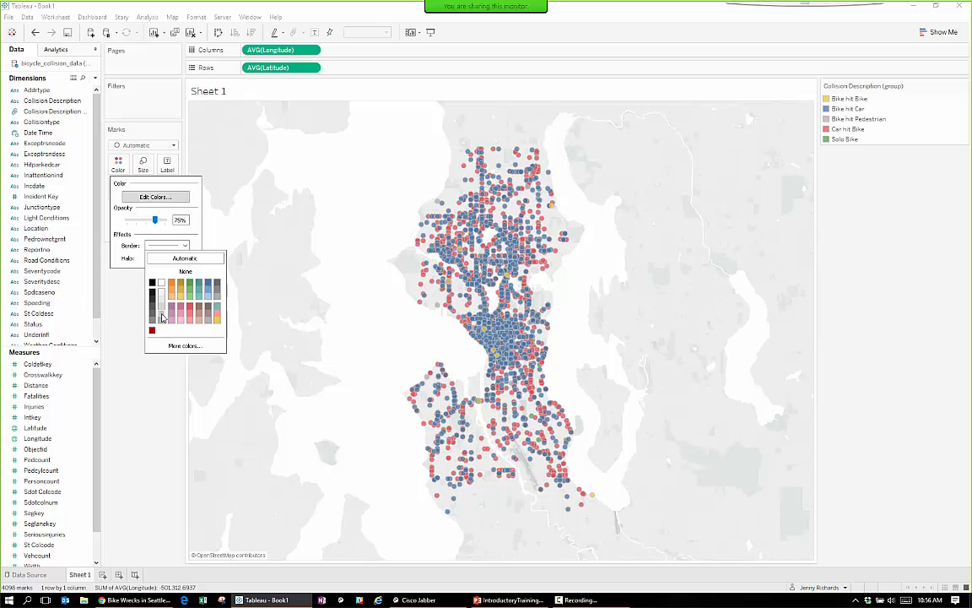
left_click(132, 377)
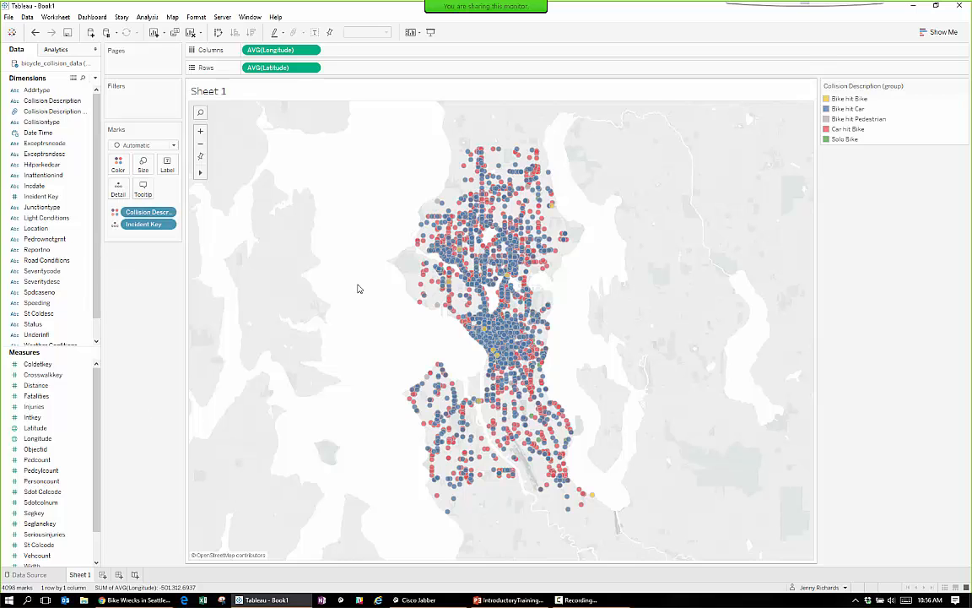
mouse_move(454, 254)
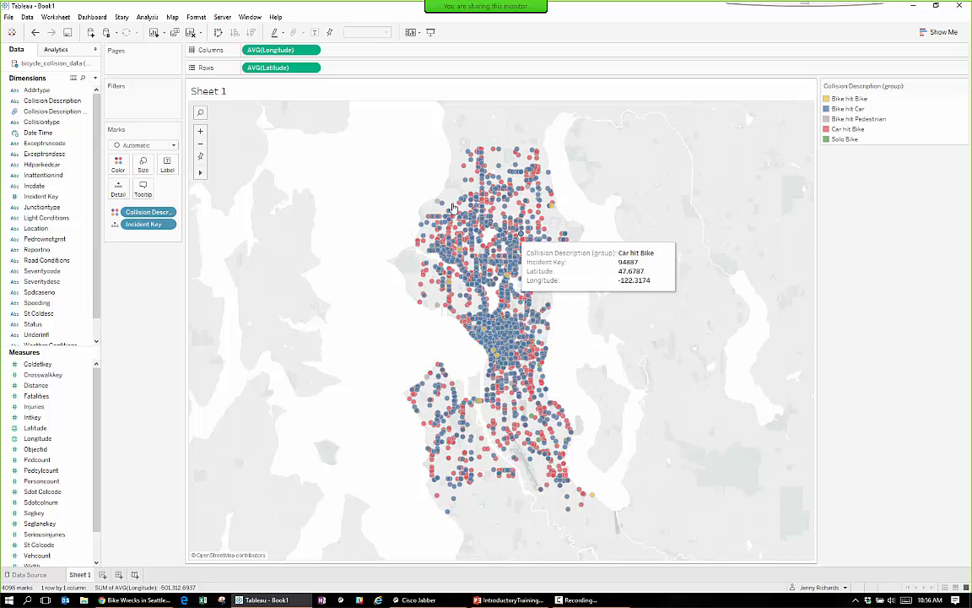
Try the Normal background style in the map layers and set the map's background style to Dark.
left_click(172, 16)
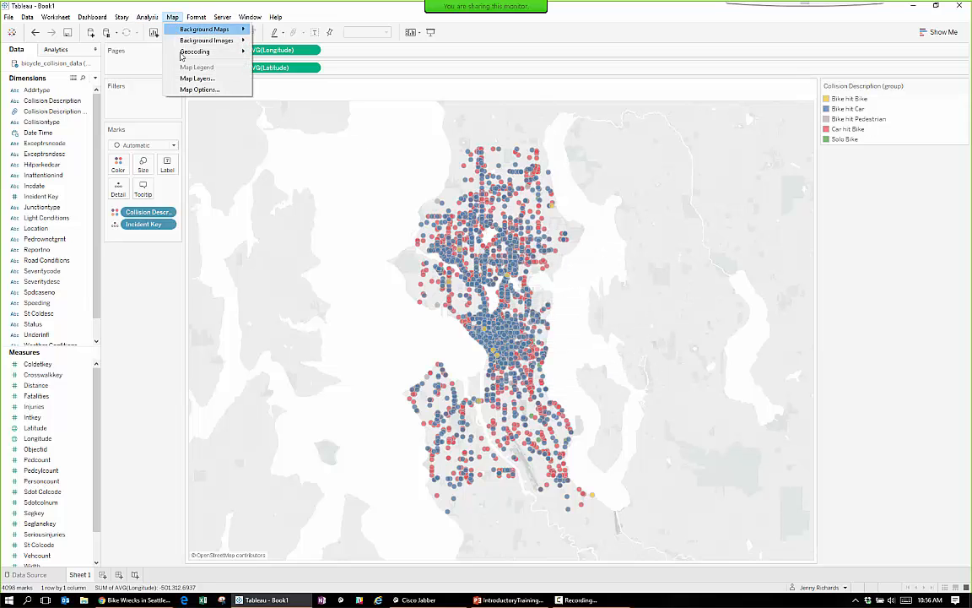
left_click(195, 79)
left_click(67, 82)
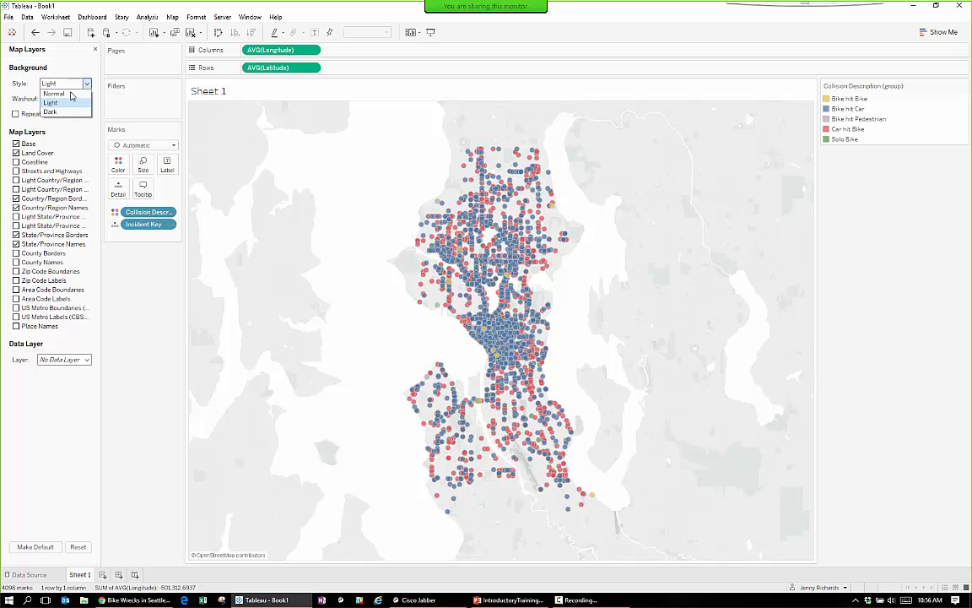
left_click(73, 97)
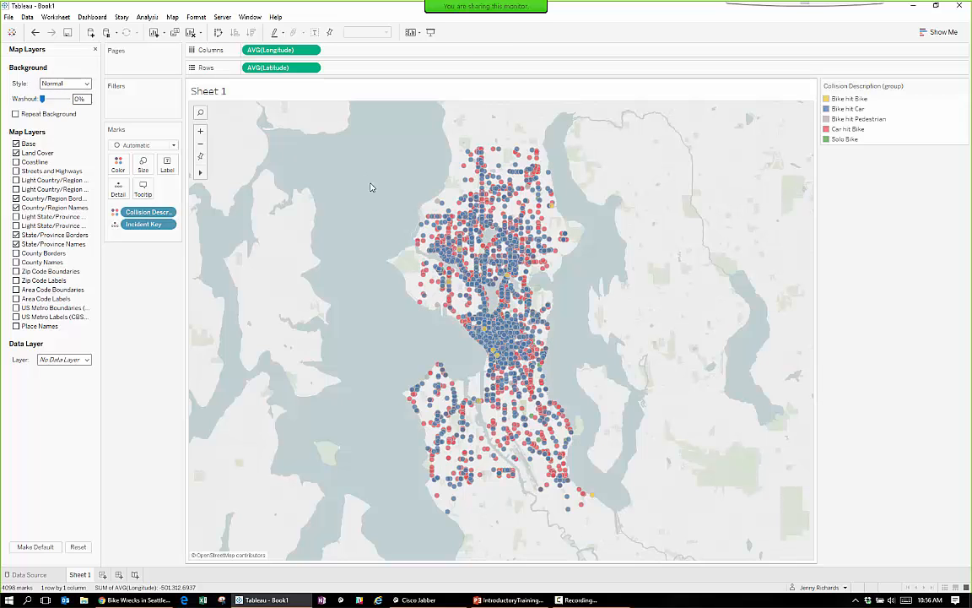
left_click(73, 85)
left_click(71, 111)
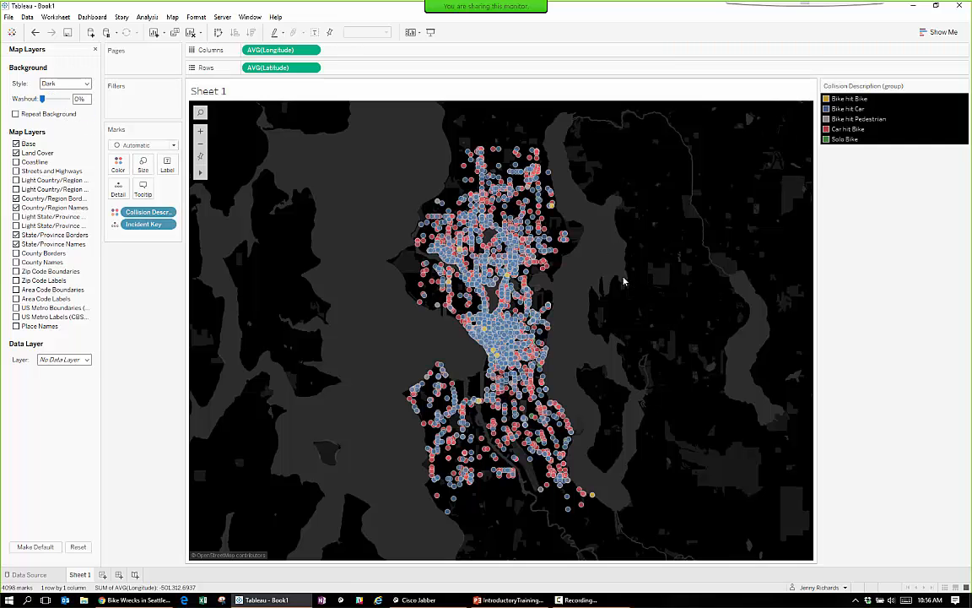
Reduce the size of the map marks and set the map's background style to Normal.
left_click(142, 164)
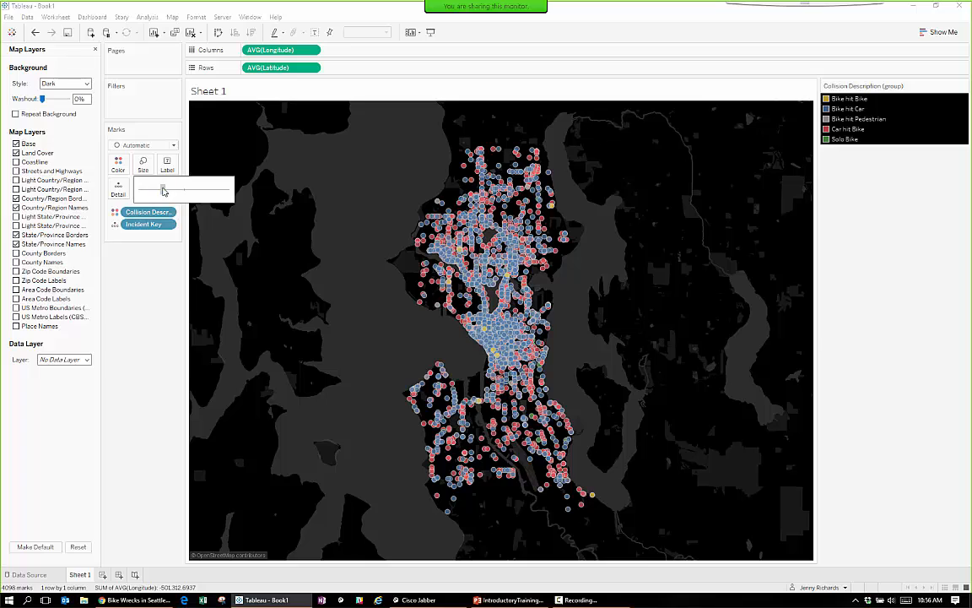
mouse_move(163, 190)
left_mouse_down()
mouse_move(145, 191)
mouse_move(153, 192)
left_mouse_up()
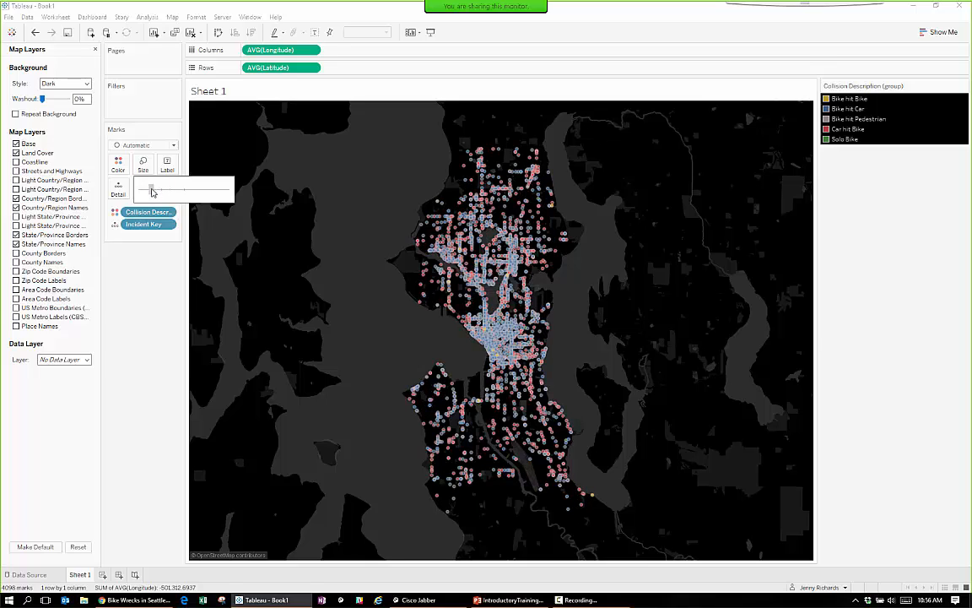
left_click(80, 84)
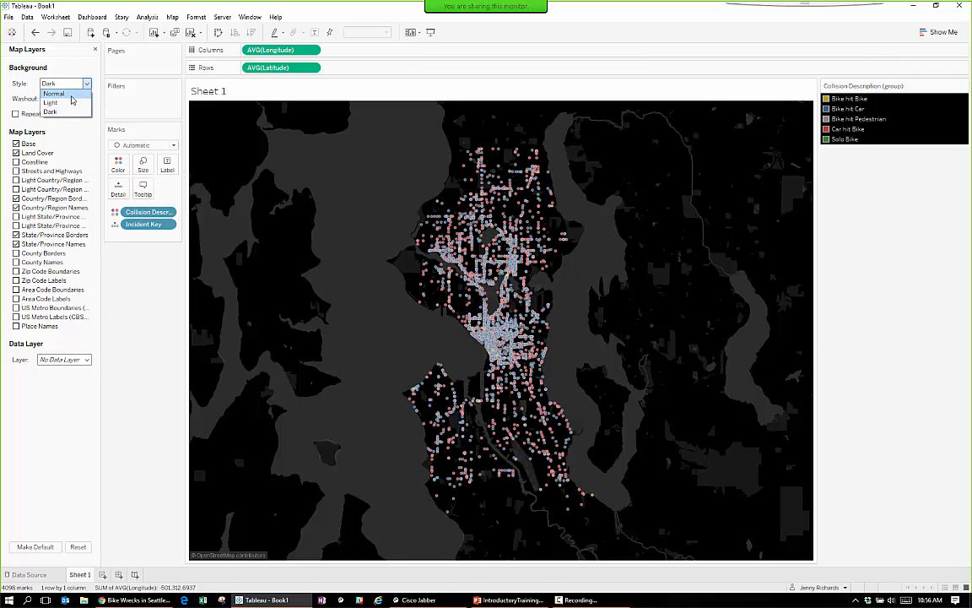
left_click(71, 94)
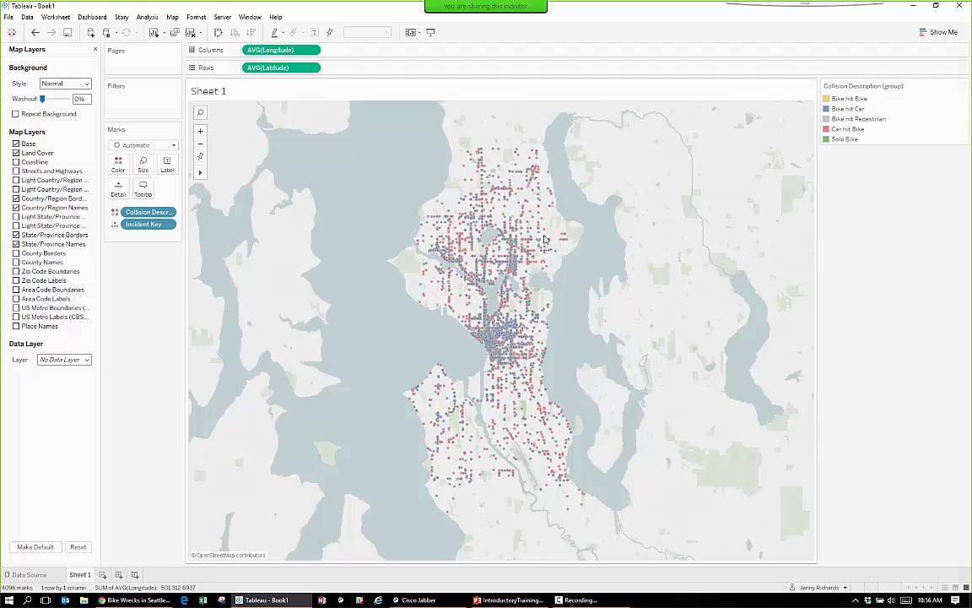
Rename the map worksheet as Map.
double_click(85, 573)
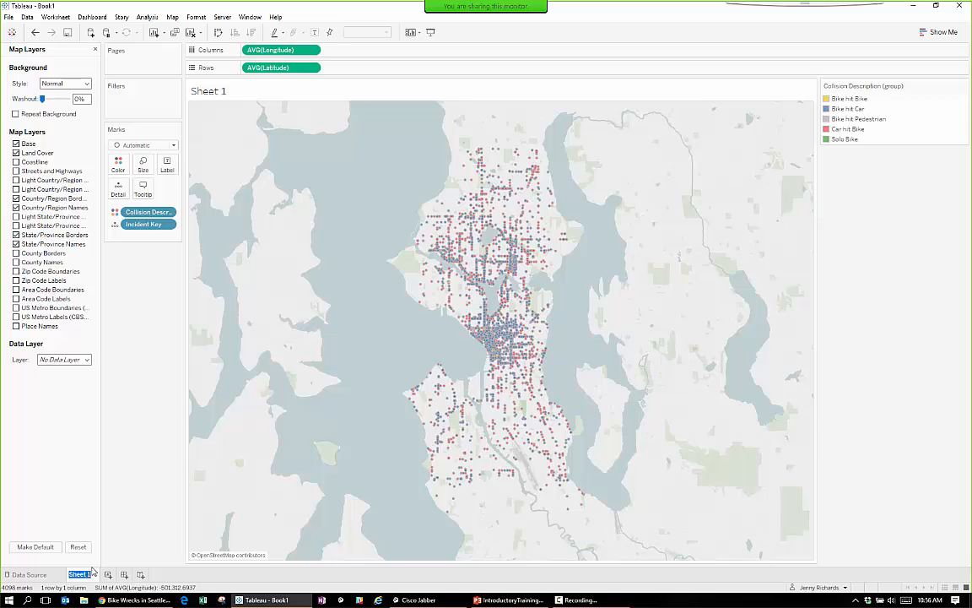
type("Map")
key("Return")
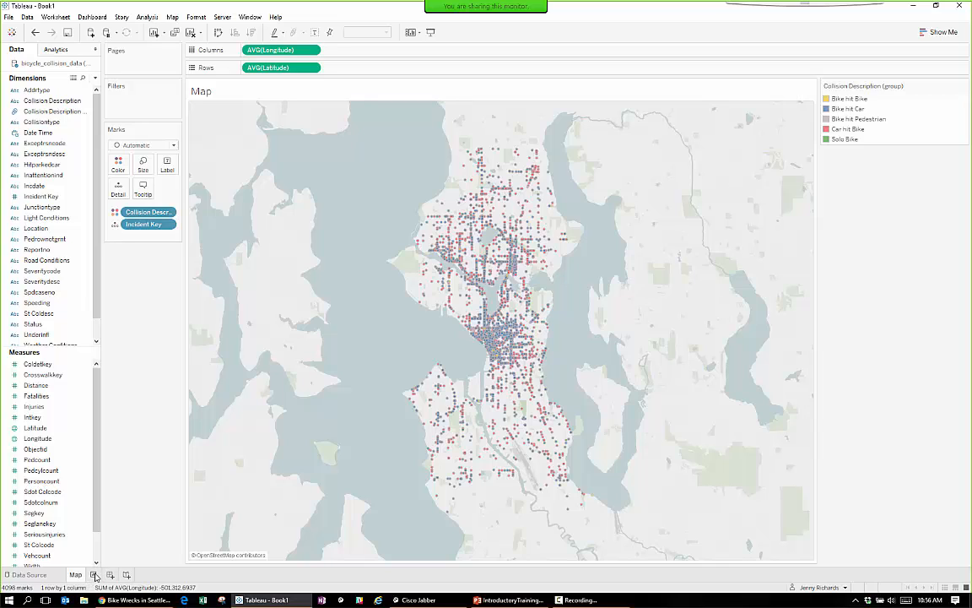
Add a new worksheet, convert the Date Time dimension to continuous and place it on Columns by year.
left_click(94, 576)
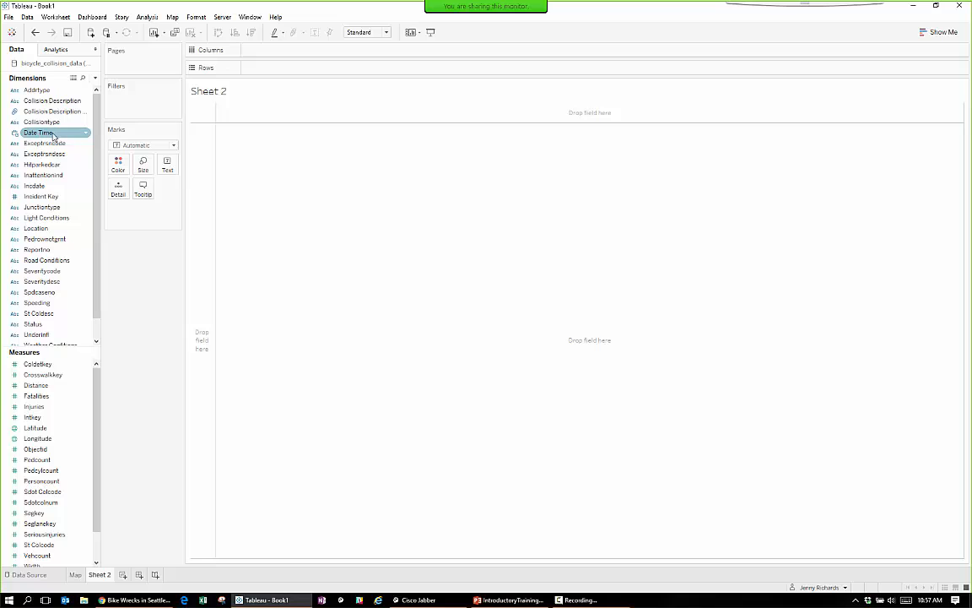
left_click(87, 135)
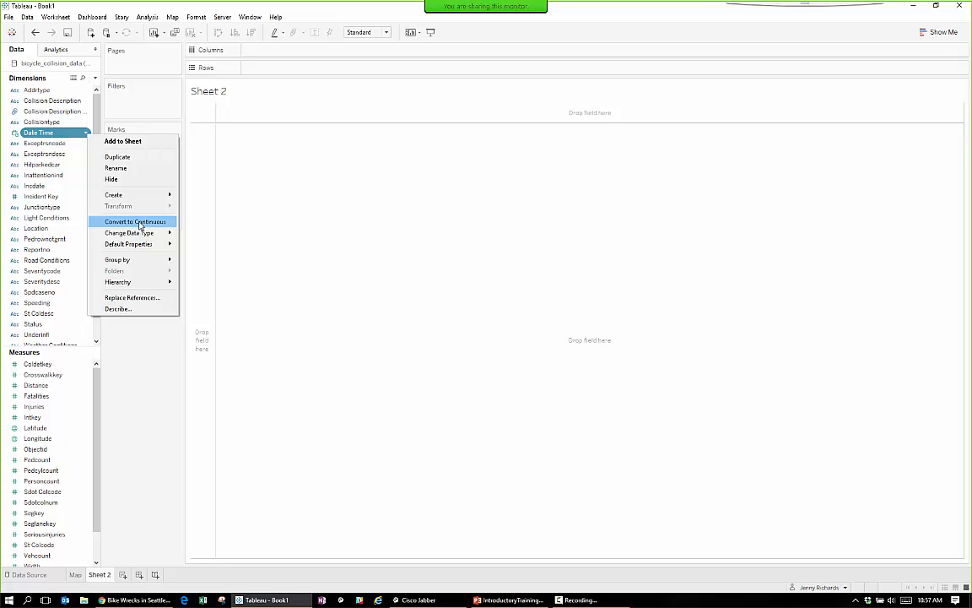
left_click(137, 222)
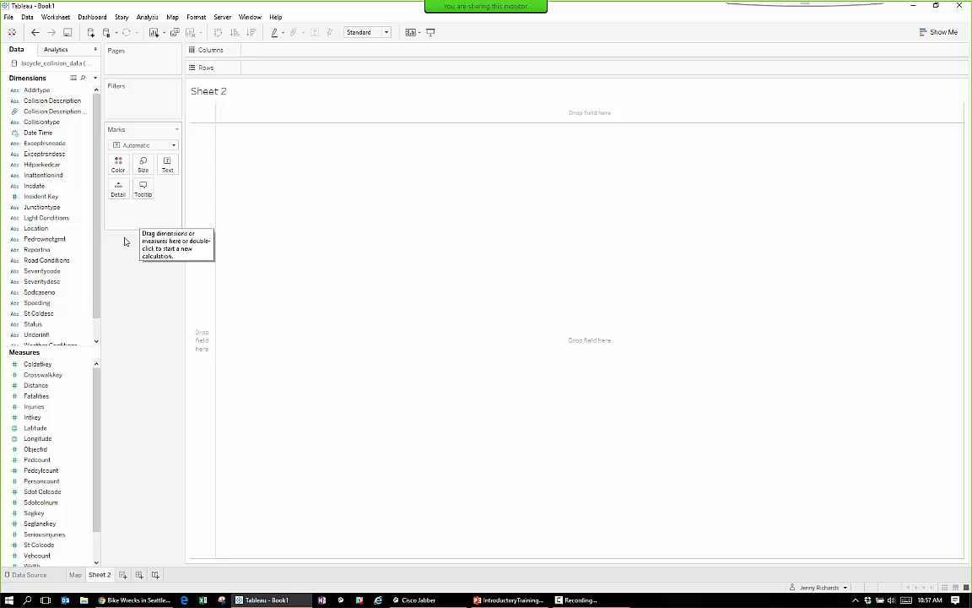
left_click(44, 134)
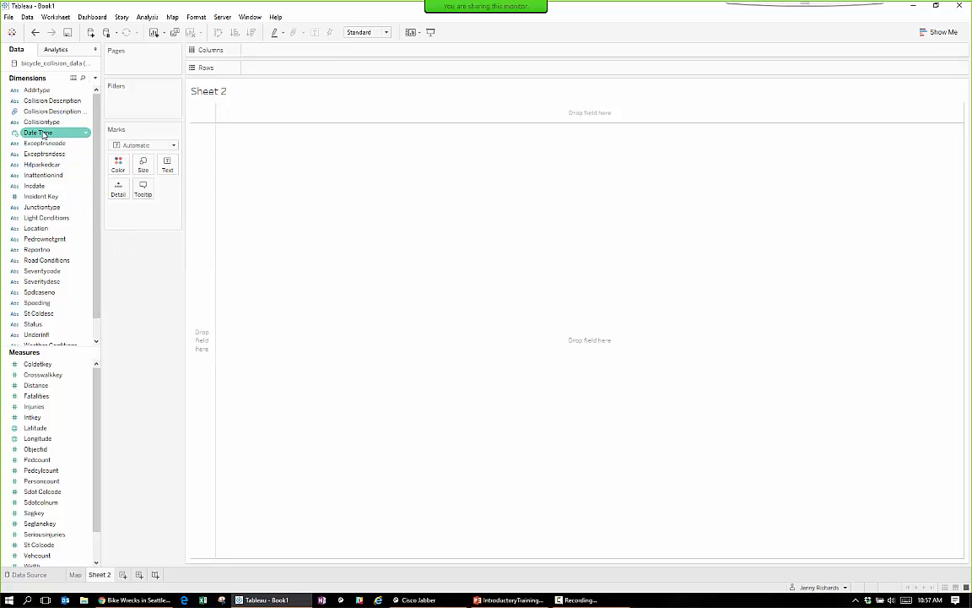
left_click_drag(42, 135, 269, 50)
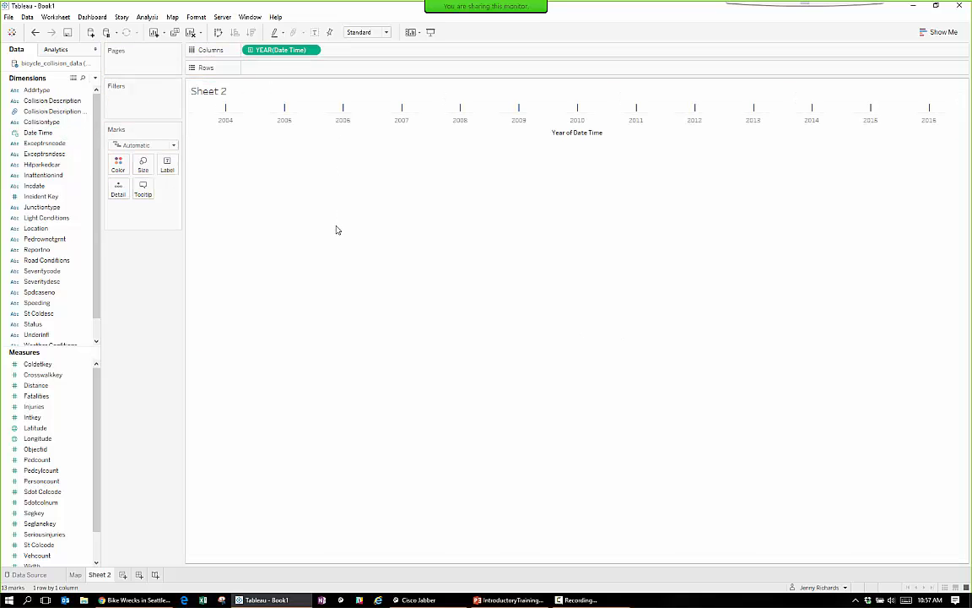
Place the Number of Records measure on Rows to plot collisions over time as a line.
scroll(59, 477, "down", 1)
left_click(58, 475)
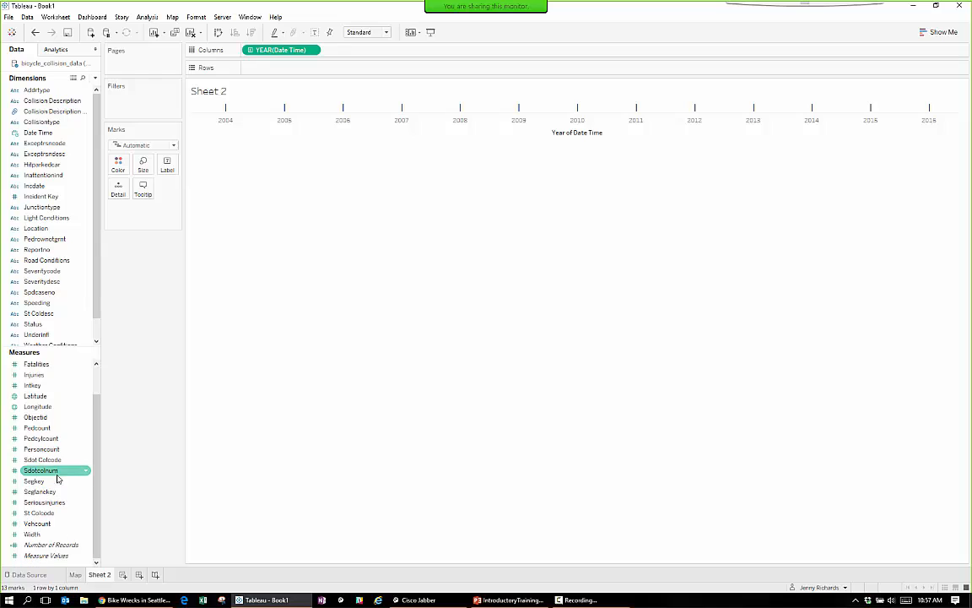
left_click(50, 545)
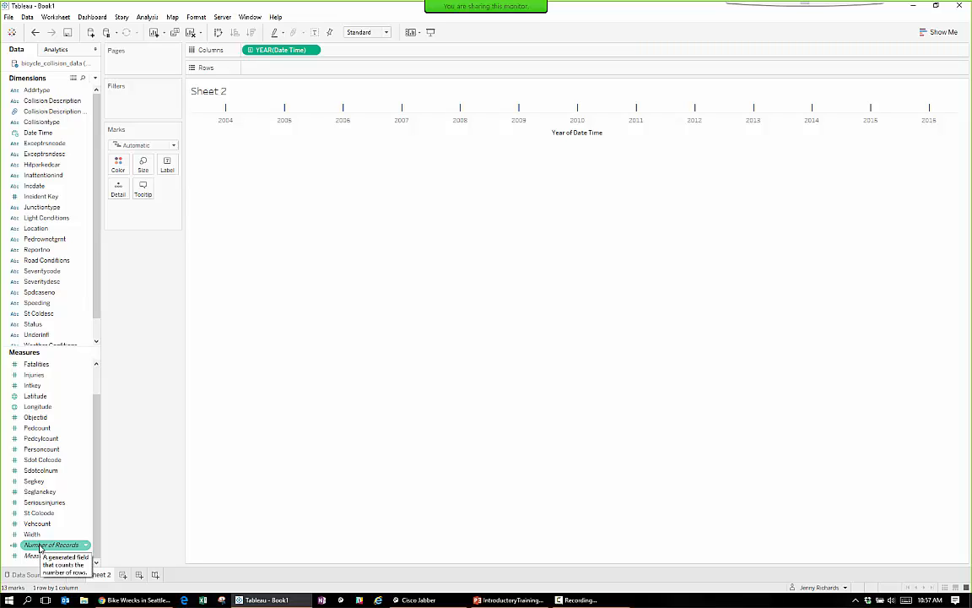
left_click_drag(40, 547, 268, 67)
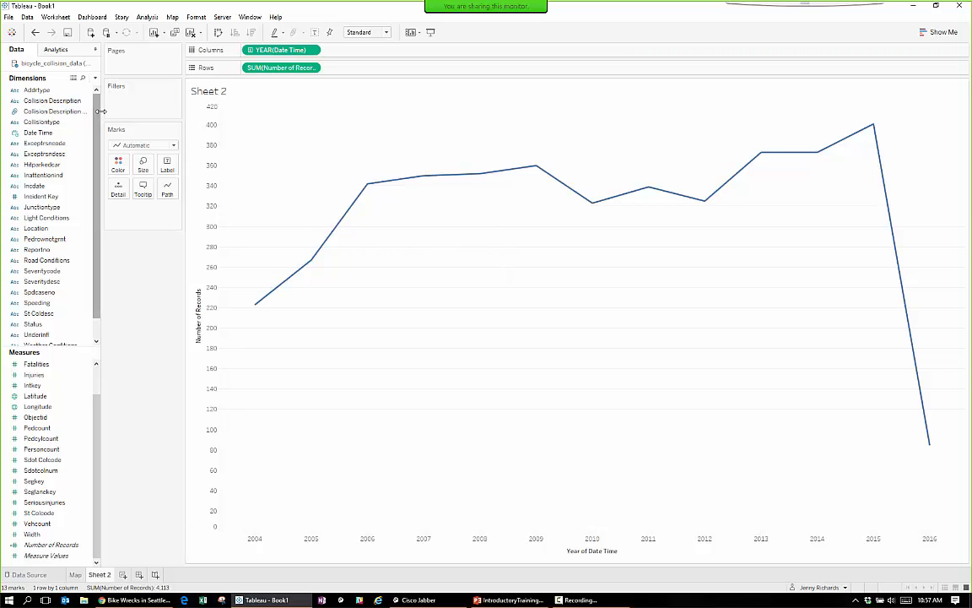
Widen the field list and color the line chart by Collision Description (group).
left_click_drag(100, 111, 154, 111)
left_click(67, 110)
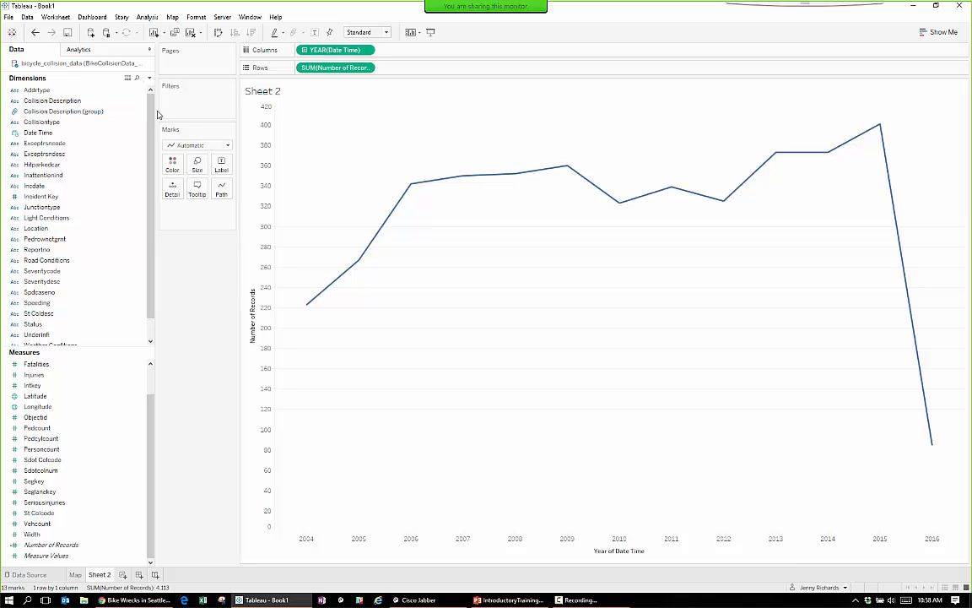
left_click_drag(67, 111, 103, 130)
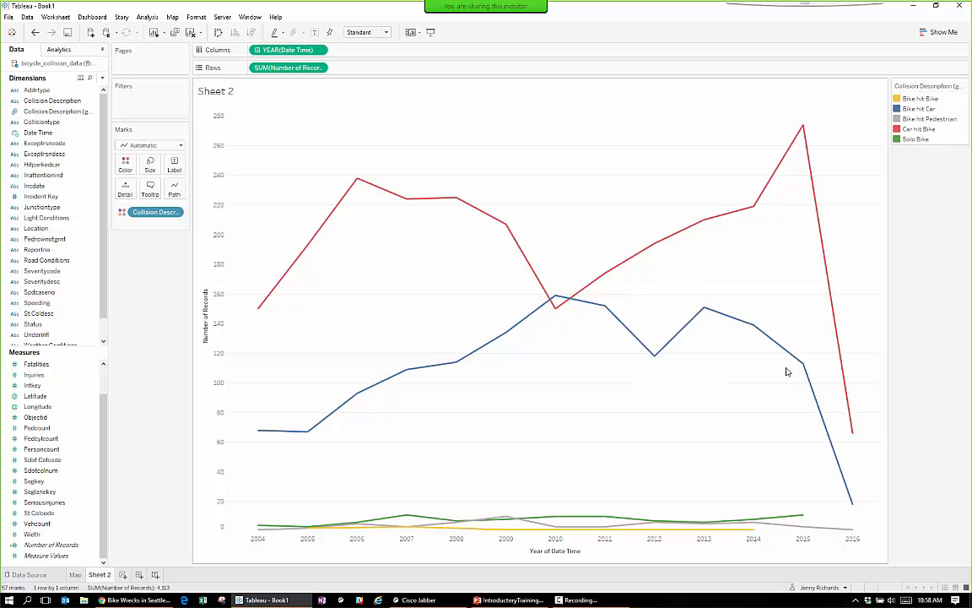
Drill the Date Time axis down from year through quarter to month.
mouse_move(690, 330)
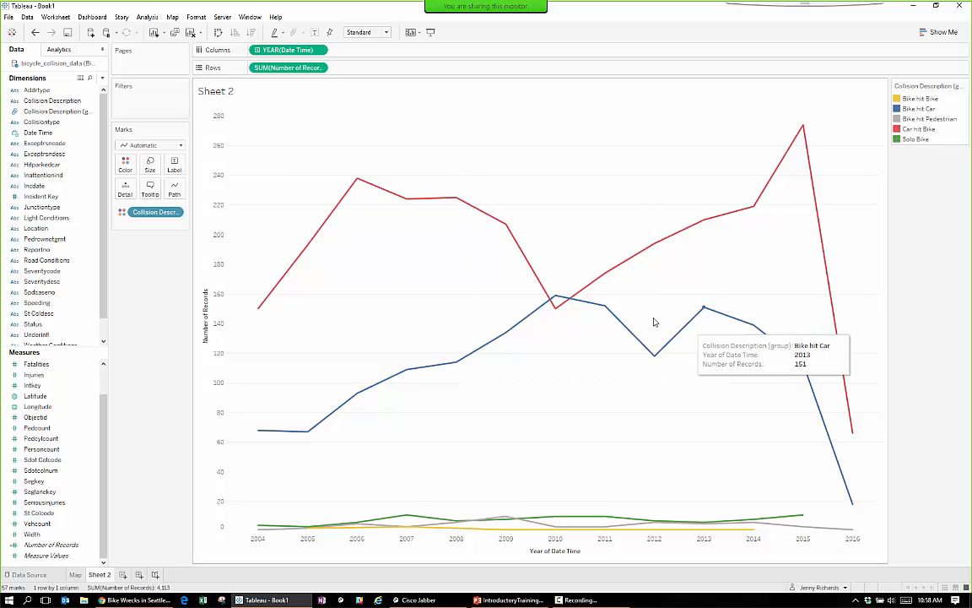
left_click(256, 49)
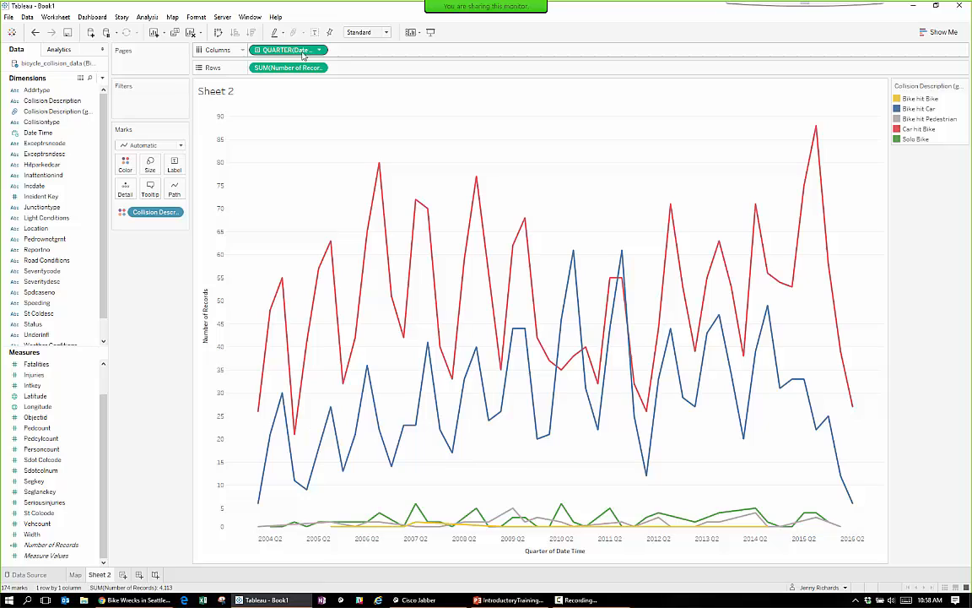
left_click(257, 49)
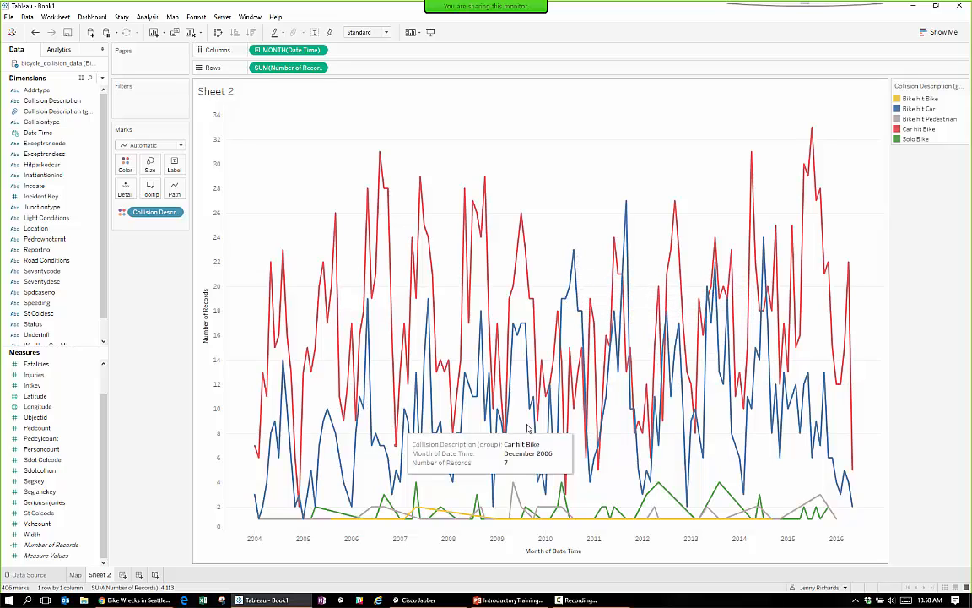
Show markers on all points of the lines and make the lines slightly thinner.
left_click(127, 171)
left_click(173, 257)
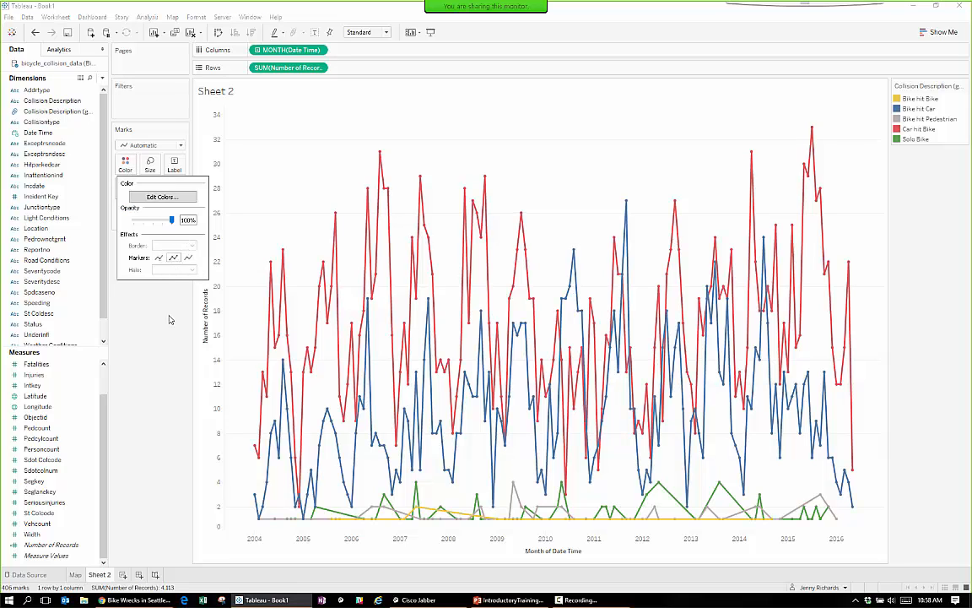
left_click(152, 166)
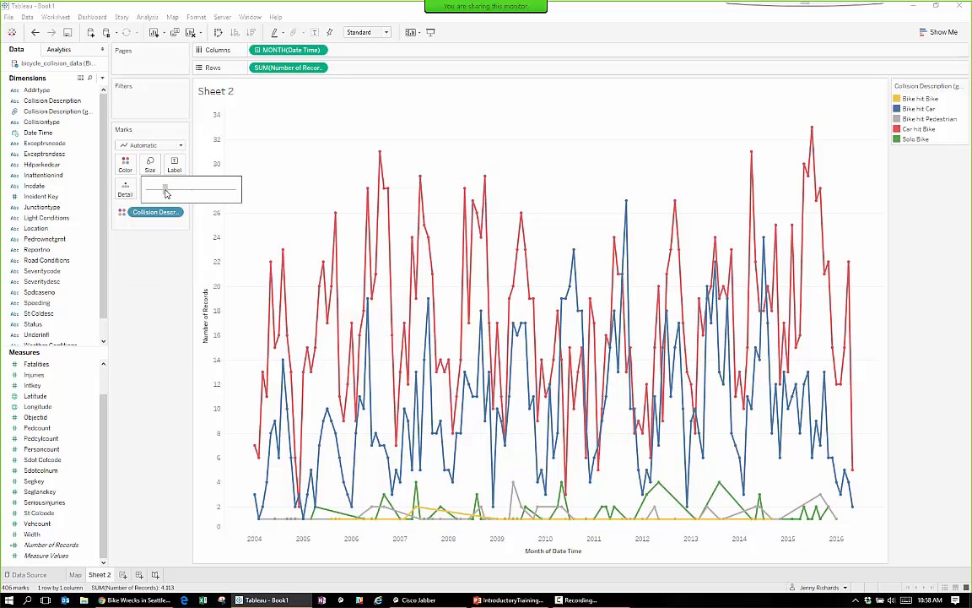
left_click_drag(165, 192, 162, 191)
left_click(171, 301)
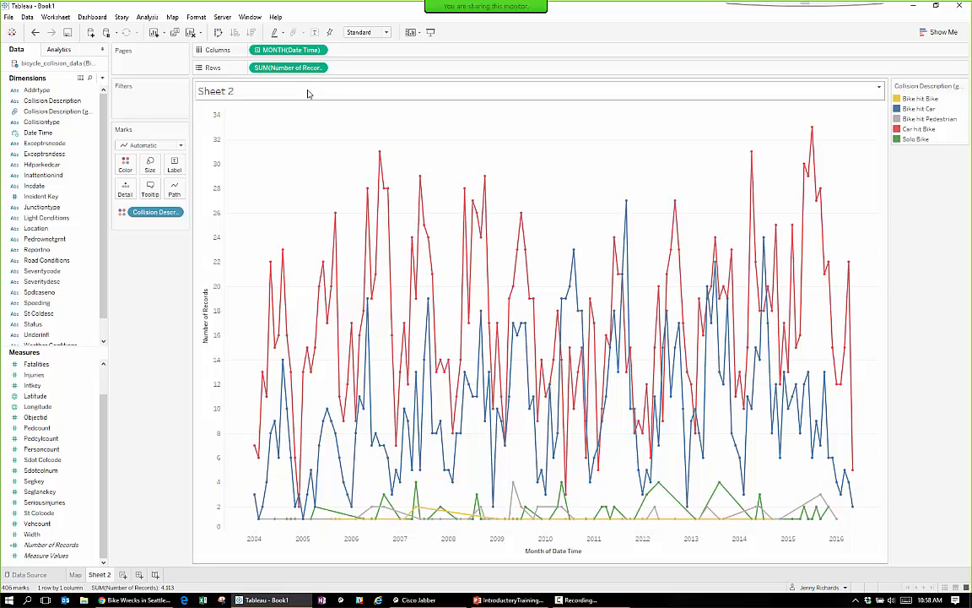
Rename the time series worksheet as Line Chart.
double_click(102, 576)
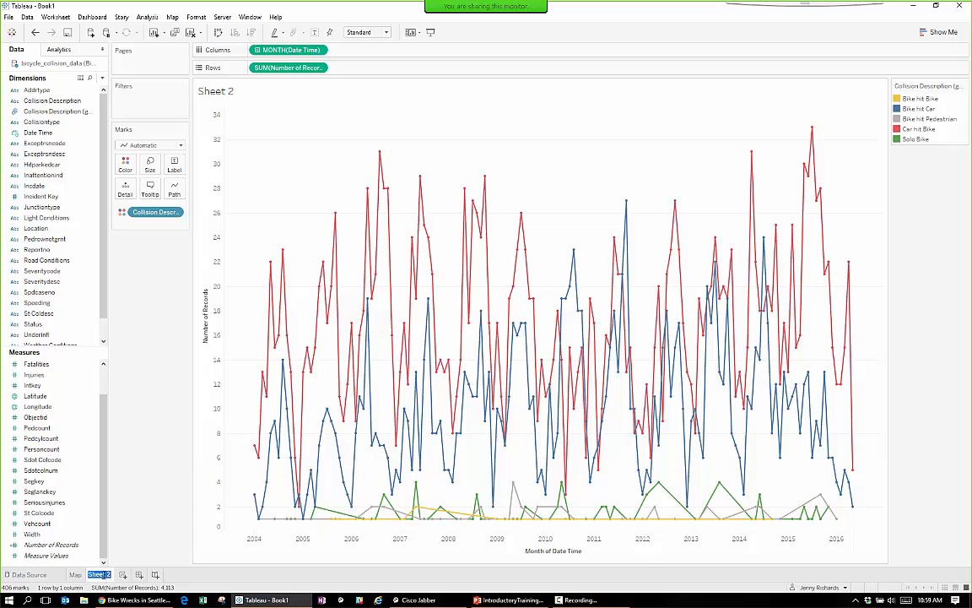
type("Line Chart")
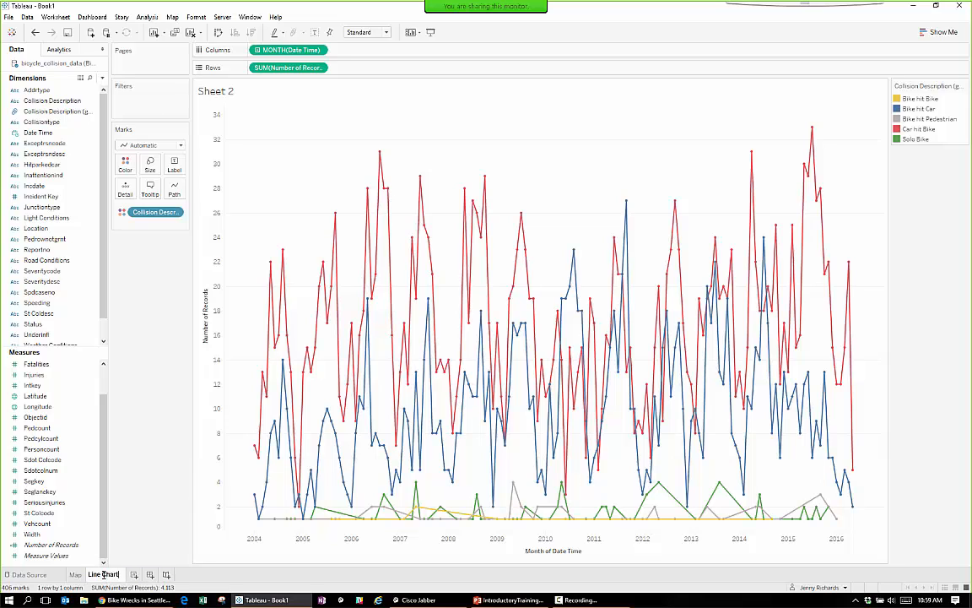
key("Return")
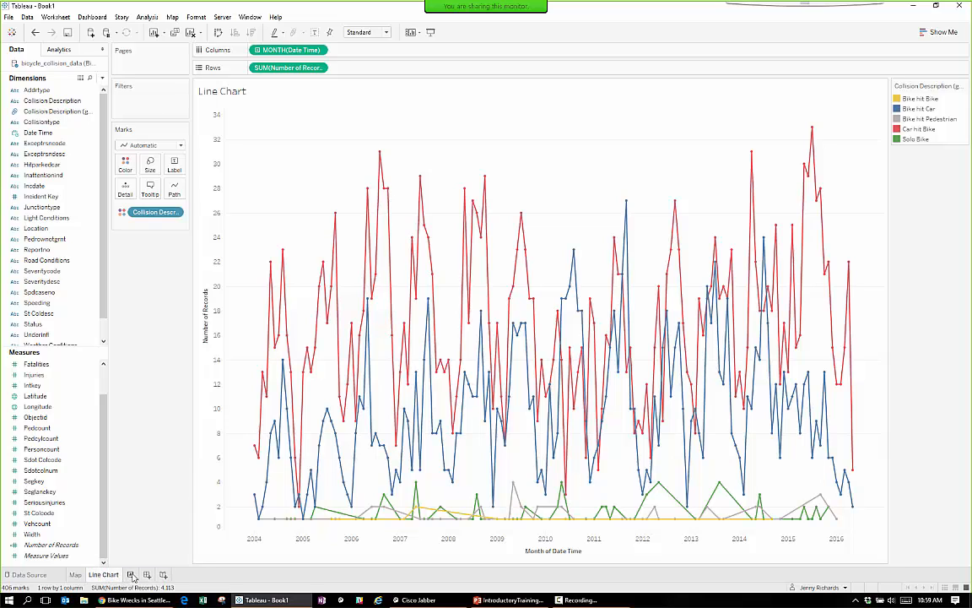
Add a new worksheet and use Show Me to build horizontal bars from Weather Confitions, Incident Key and Number of Records.
left_click(133, 574)
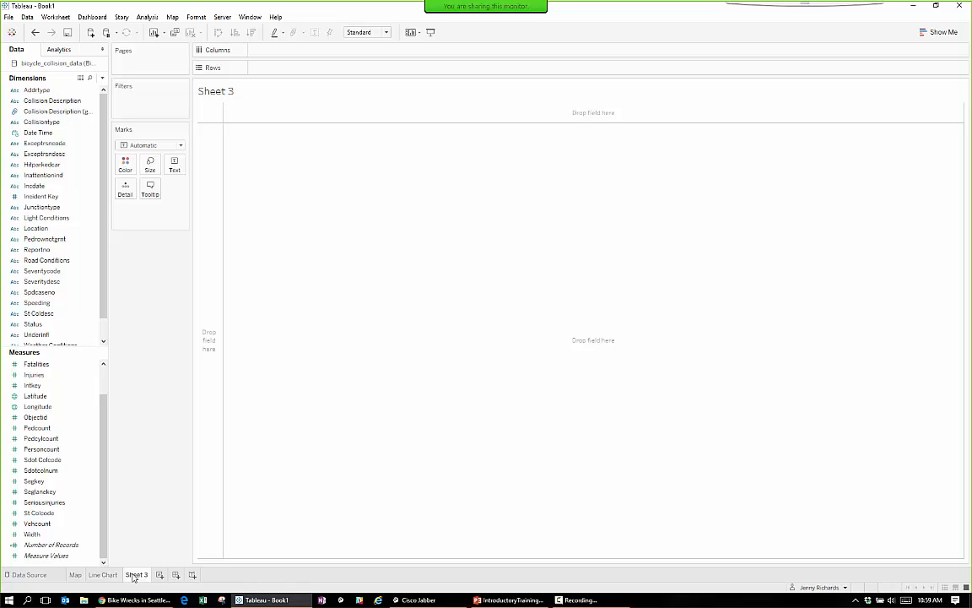
left_click(935, 35)
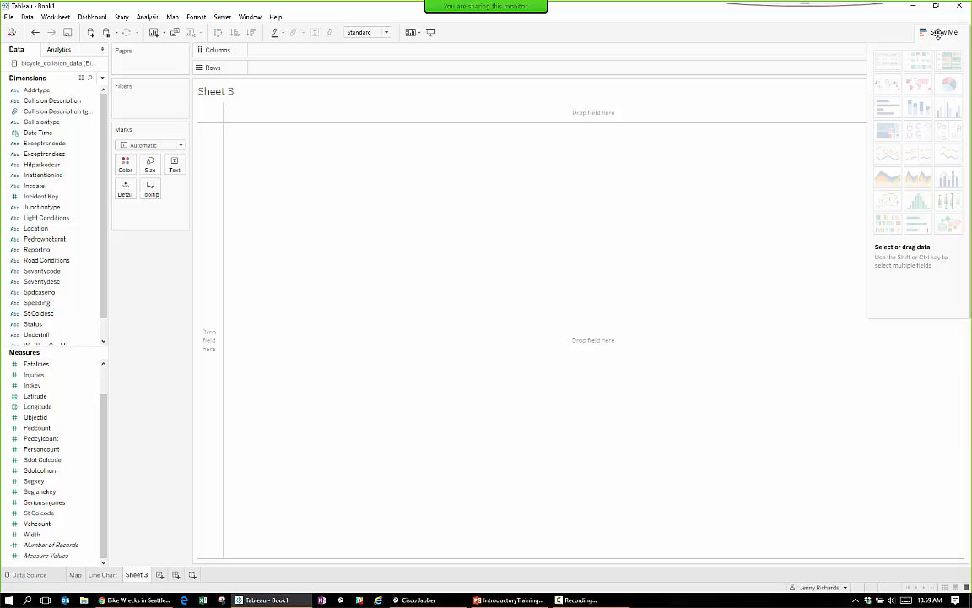
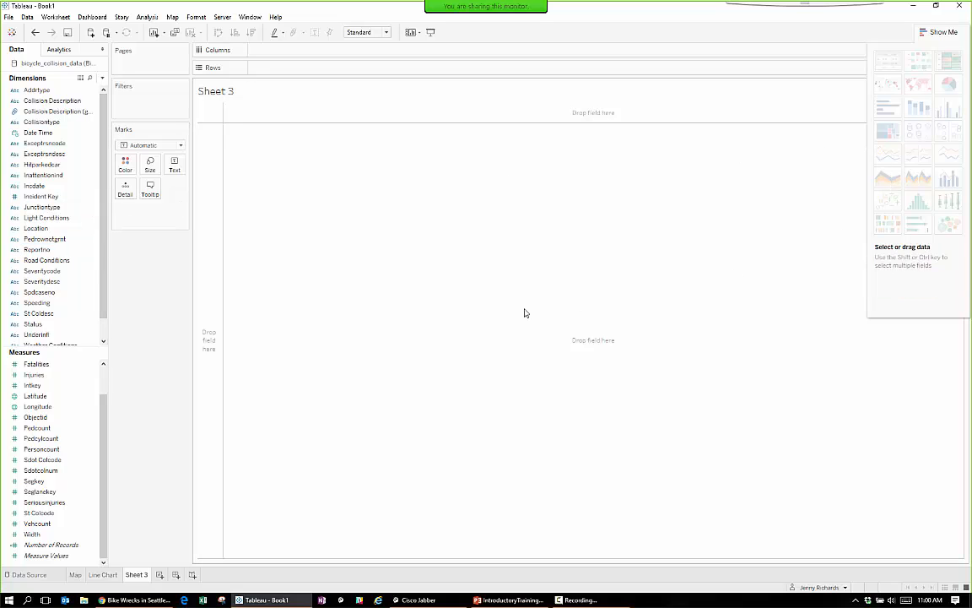
scroll(34, 202, "down", 1)
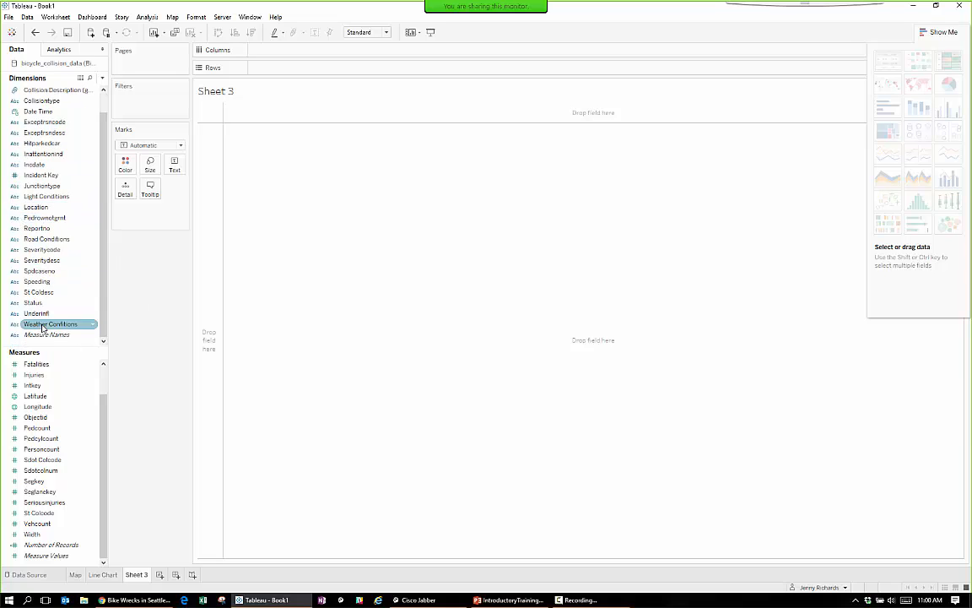
left_click(43, 325)
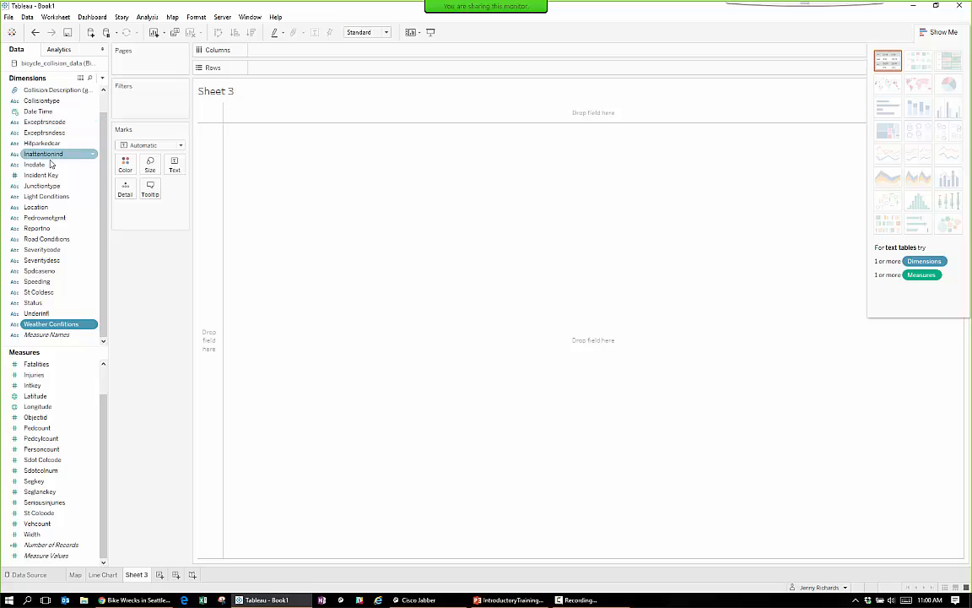
left_click(47, 175, "ctrl")
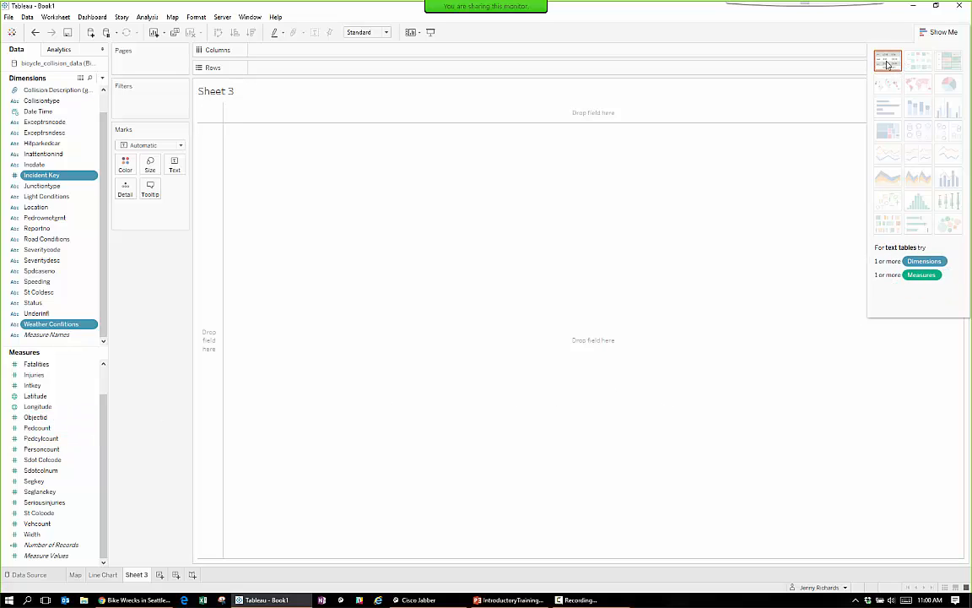
left_click(56, 546)
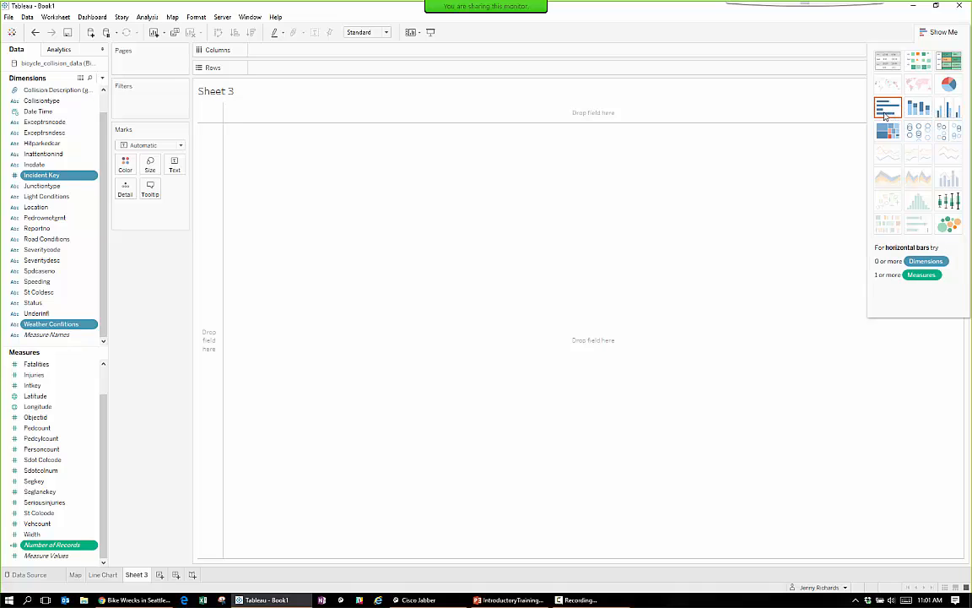
left_click(888, 111)
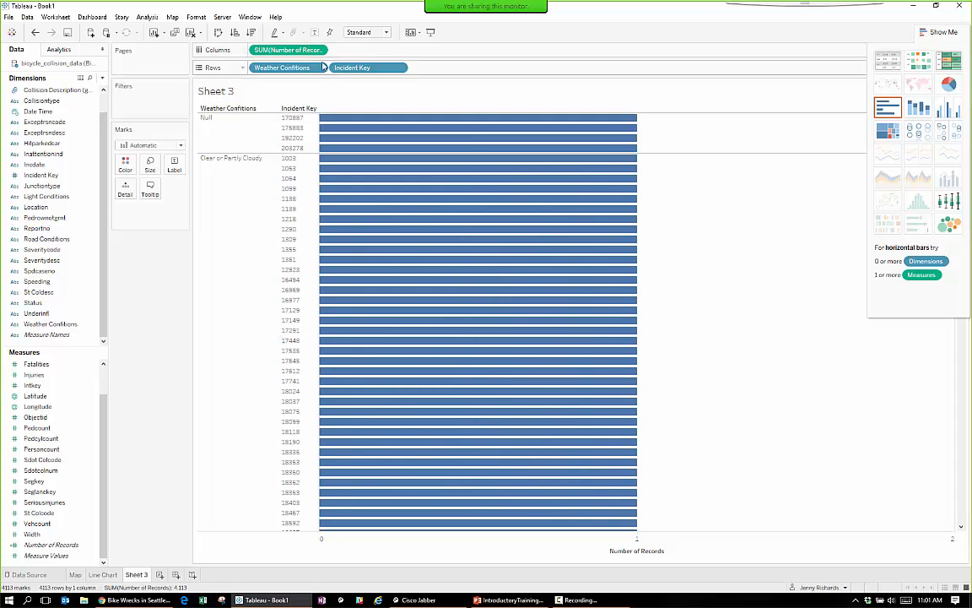
Change Incident Key on Rows from a dimension to a Count measure.
left_click(399, 67)
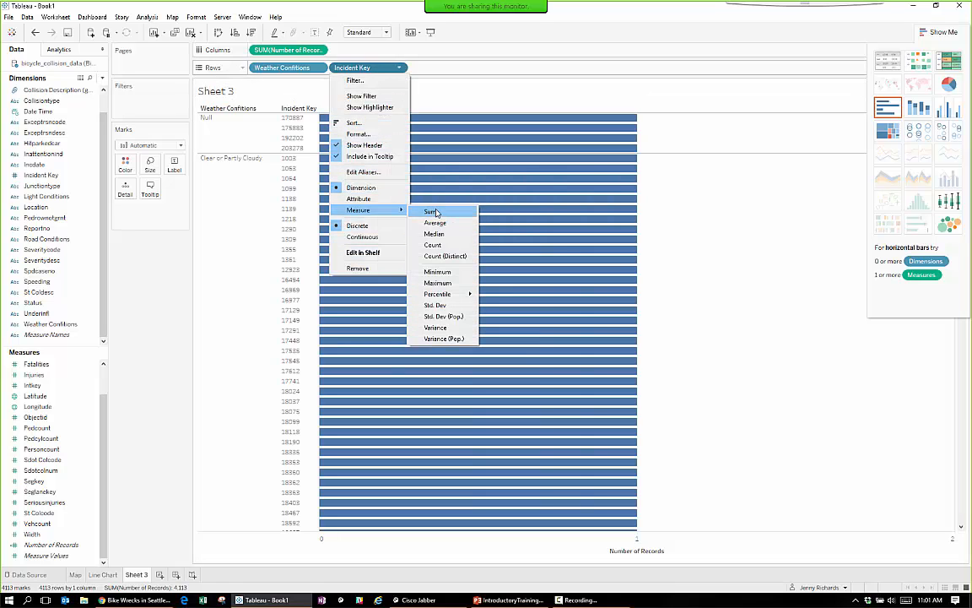
left_click(441, 250)
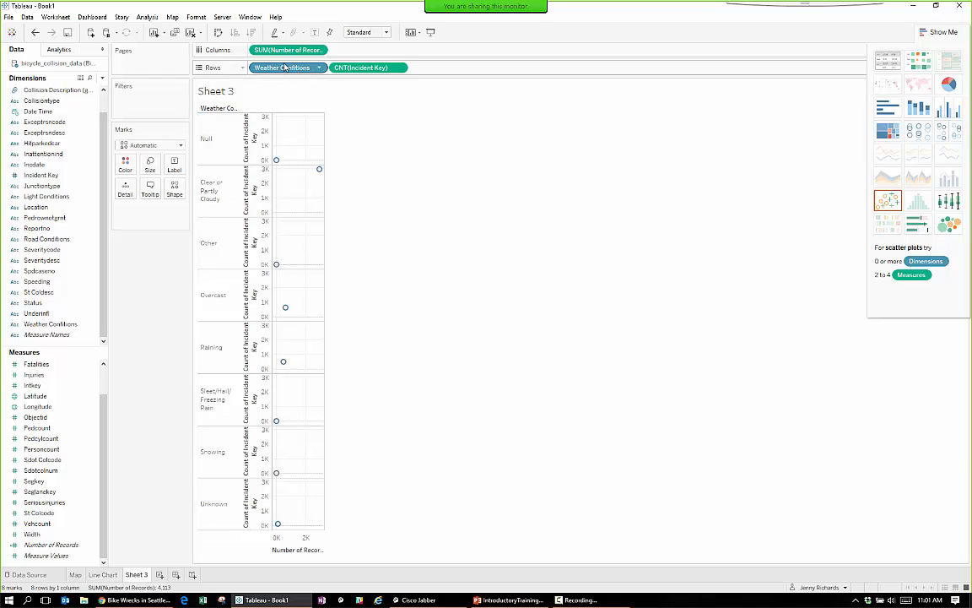
Clear the worksheet by removing Number of Records, Weather Confitions and the Incident Key count from Columns and Rows.
left_click_drag(287, 50, 126, 254)
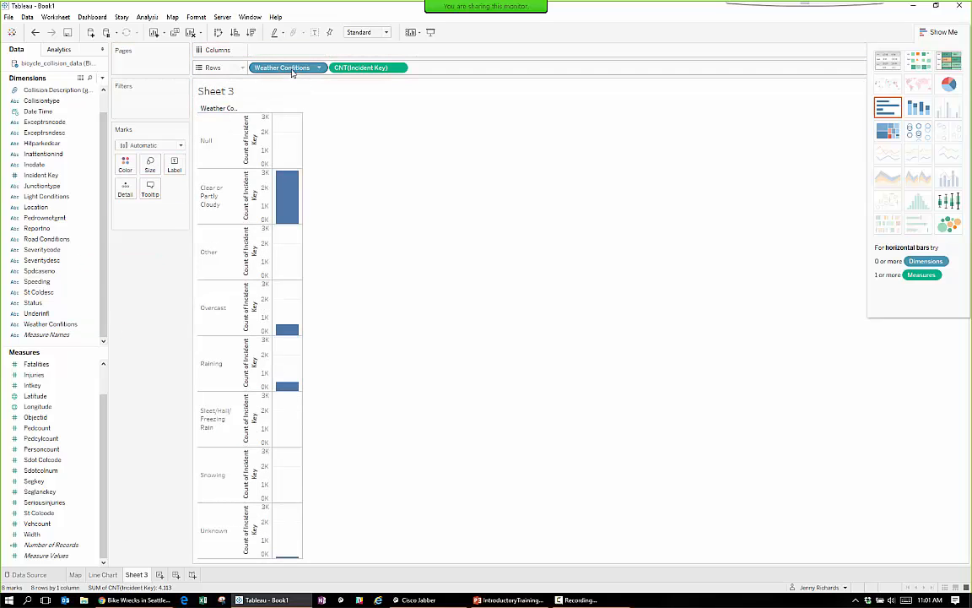
left_click_drag(292, 73, 78, 251)
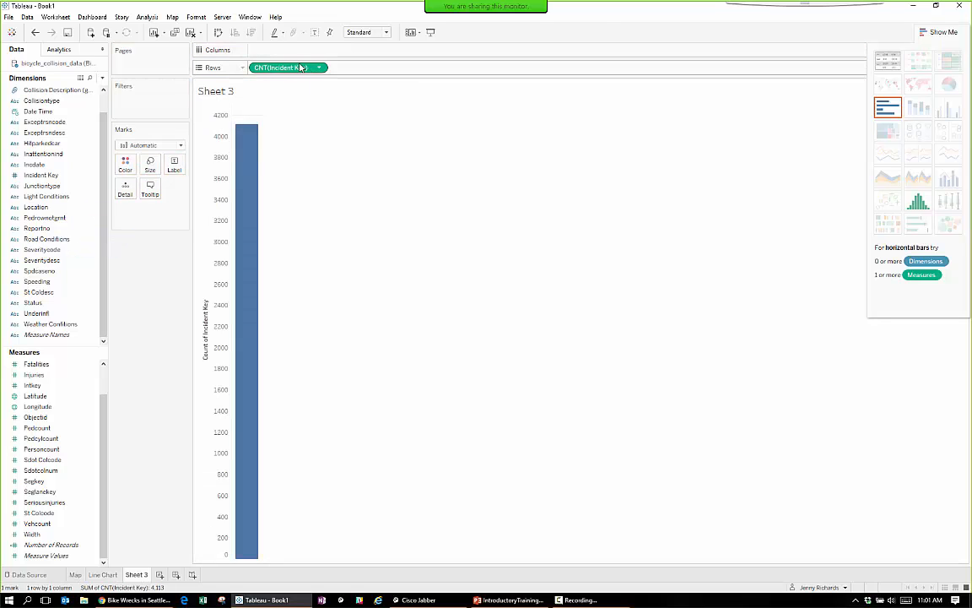
left_click_drag(300, 68, 65, 250)
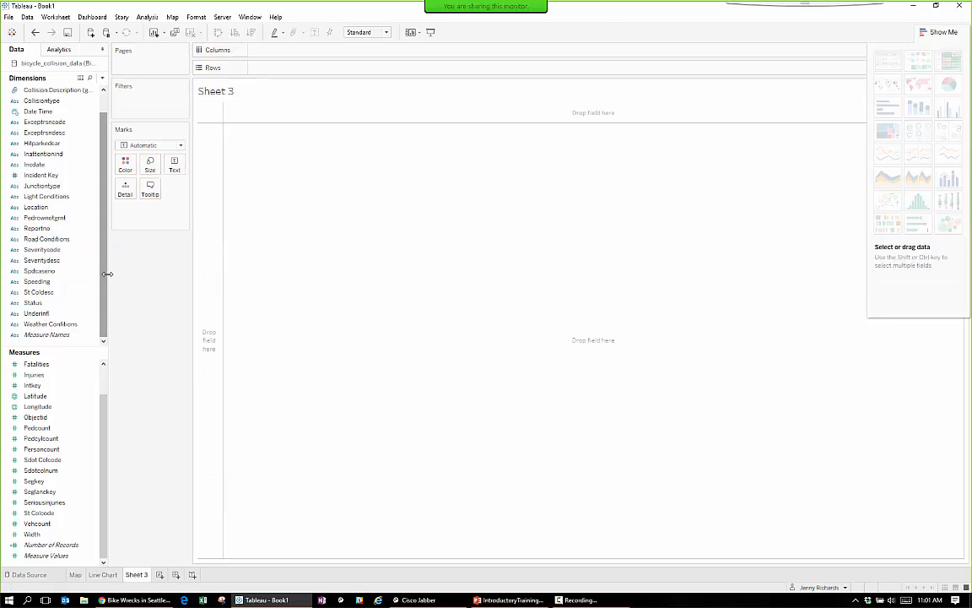
left_click(47, 325)
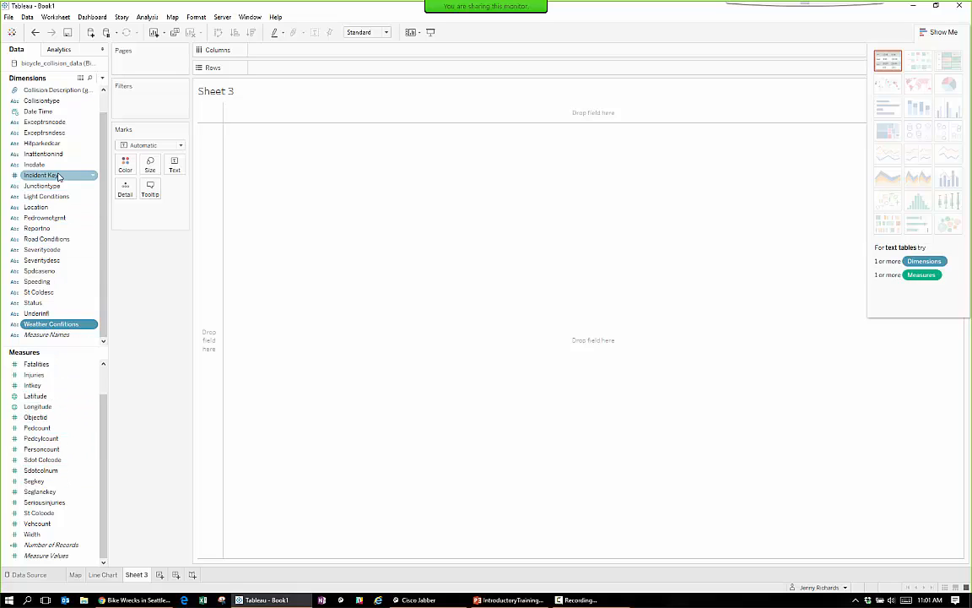
left_click(92, 174)
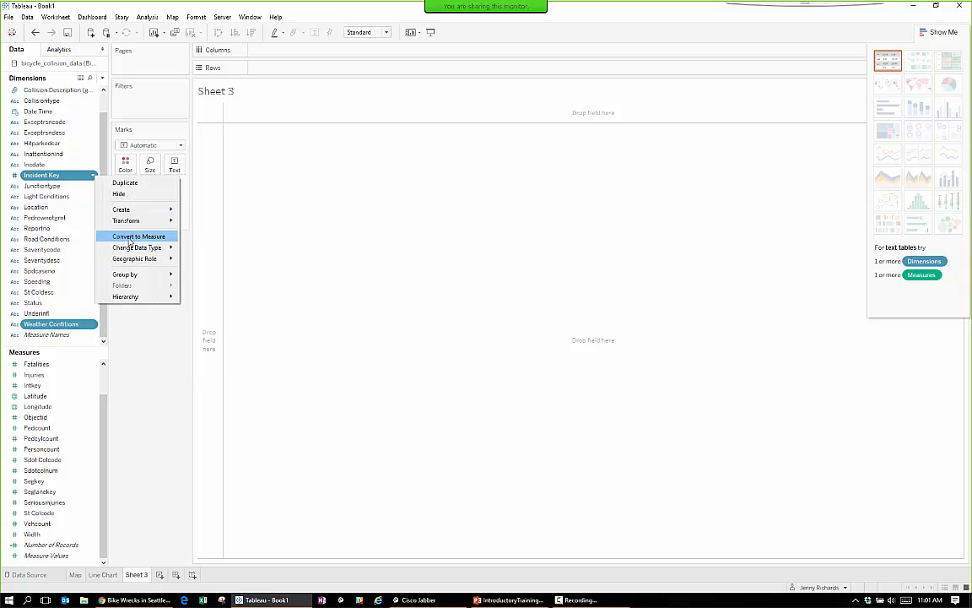
mouse_move(131, 249)
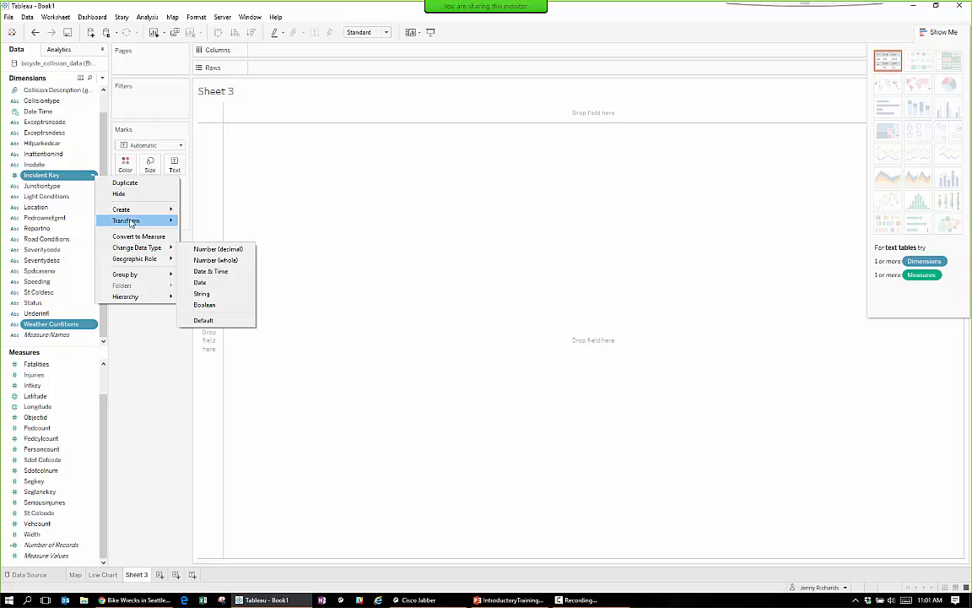
left_click(160, 369)
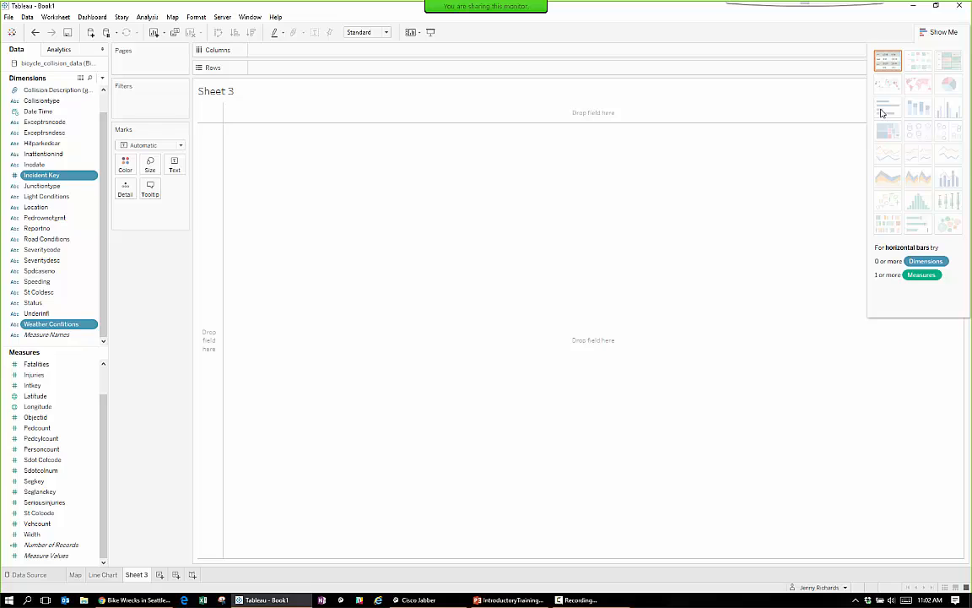
Use Show Me to build a horizontal bar chart from Weather Confitions and Number of Records, then close Show Me.
left_click(73, 325)
left_click(52, 544, "ctrl")
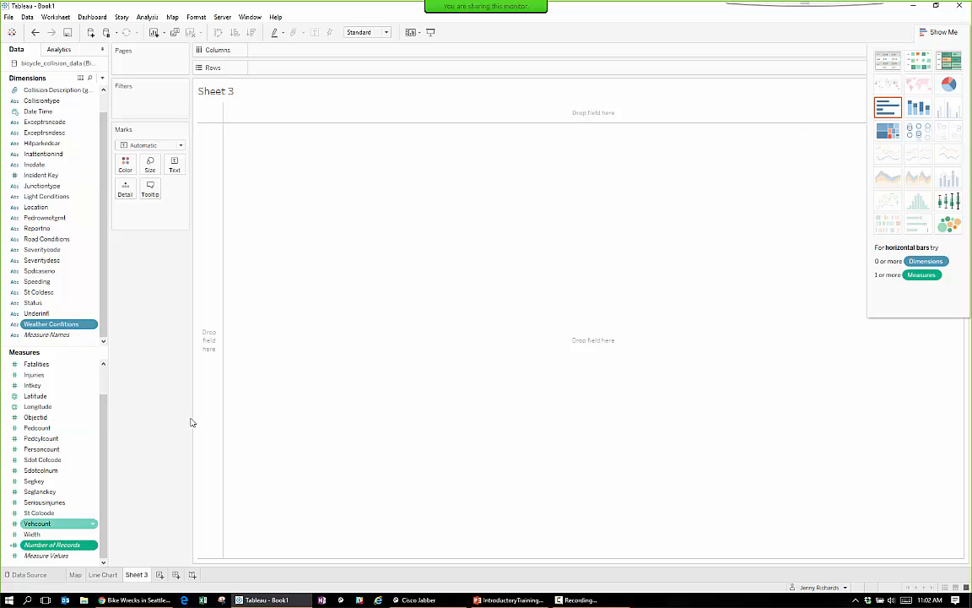
left_click(889, 109)
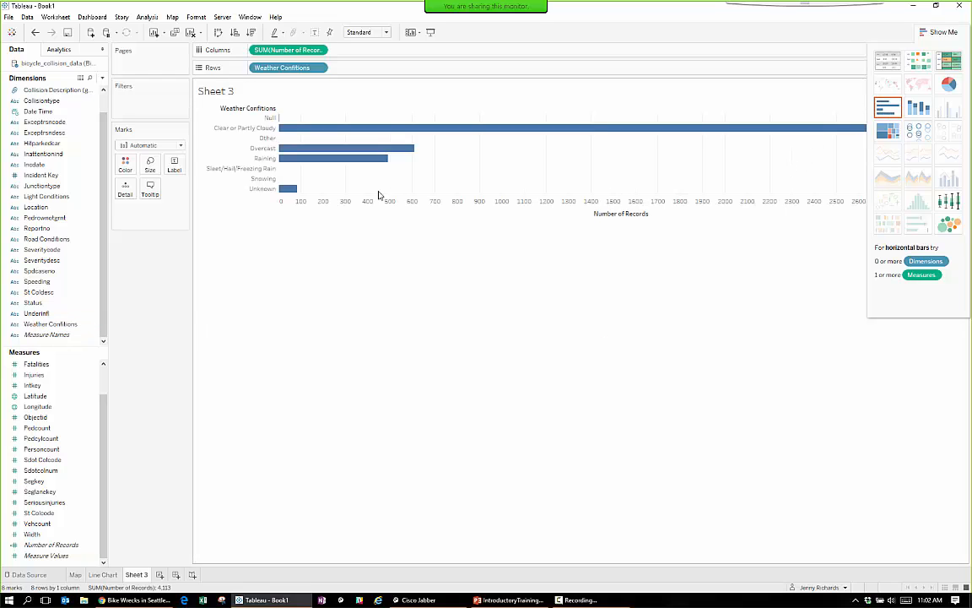
left_click(941, 32)
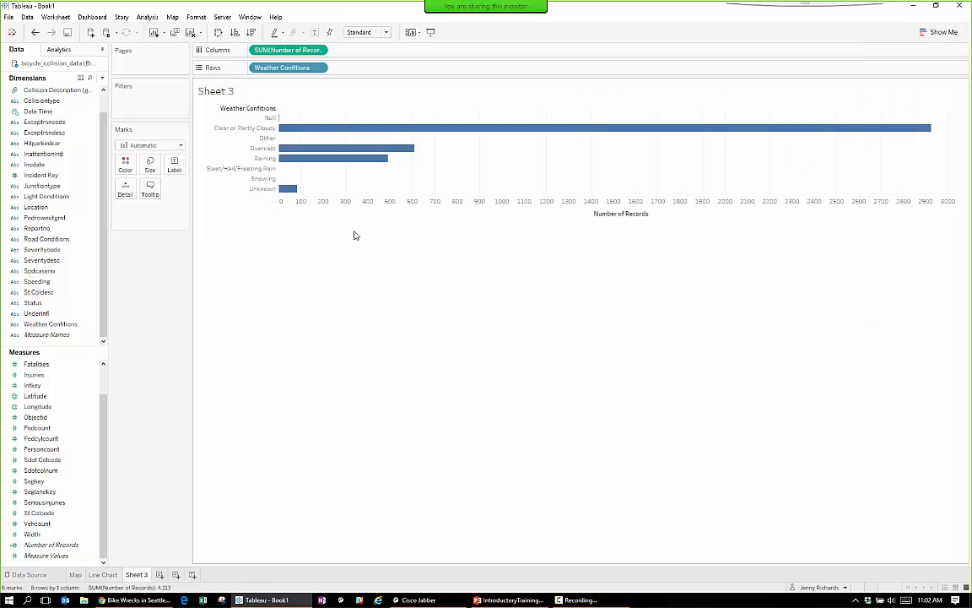
Color the weather bars by the Collision Description group field.
left_click(40, 122)
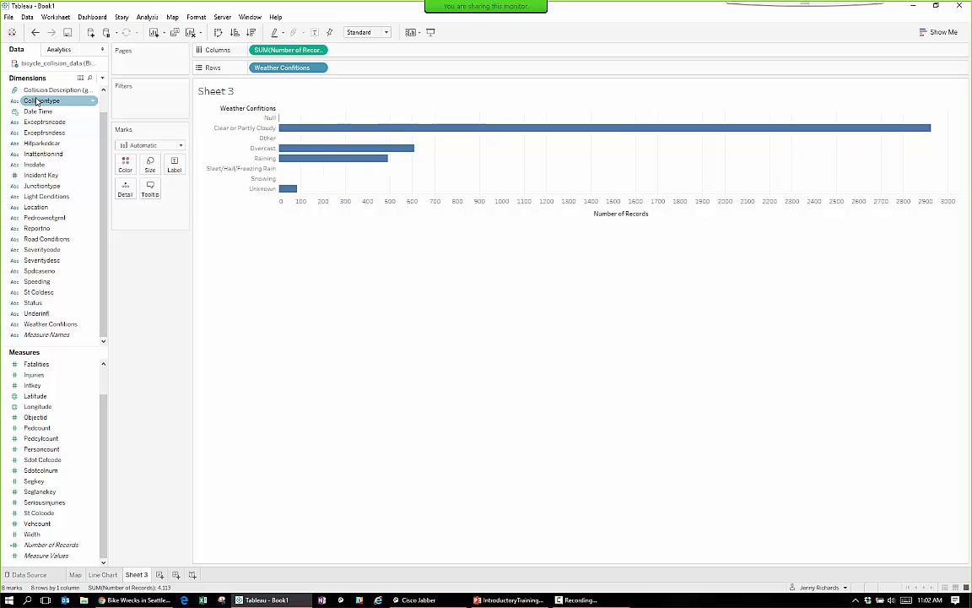
left_click_drag(55, 85, 125, 162)
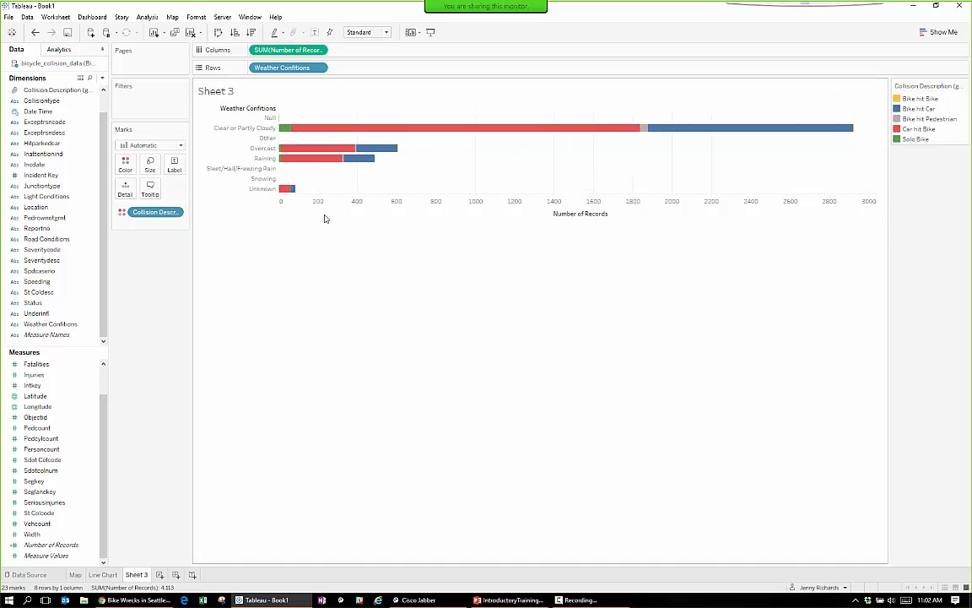
mouse_move(292, 134)
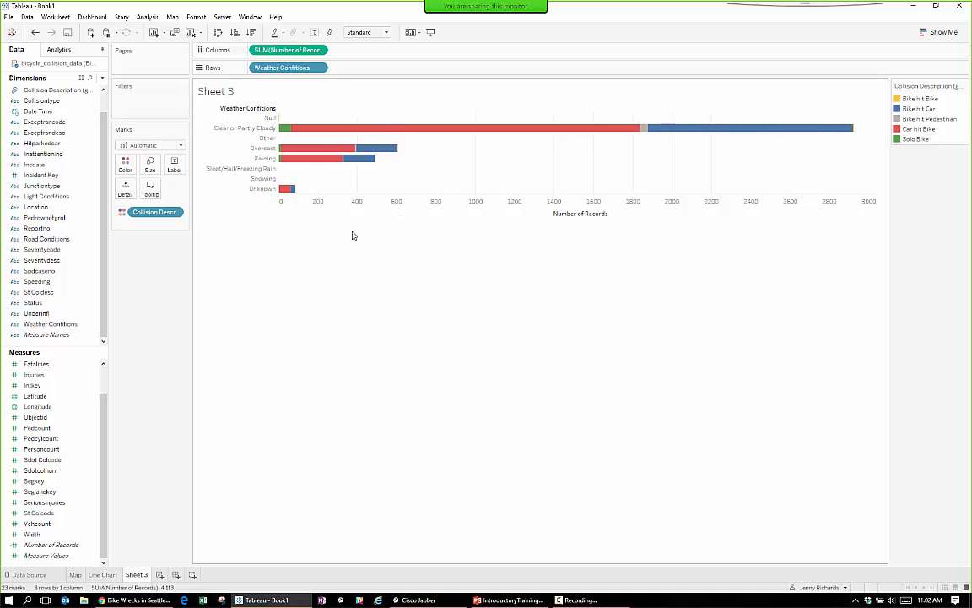
Exclude the Null weather category and sort the remaining bars in descending order by Number of Records.
right_click(263, 121)
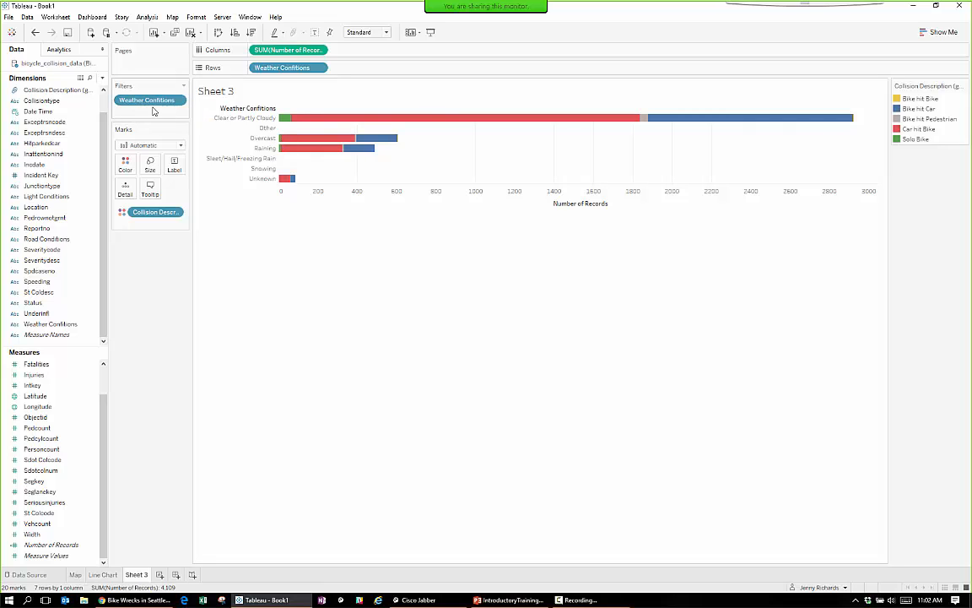
left_click(250, 32)
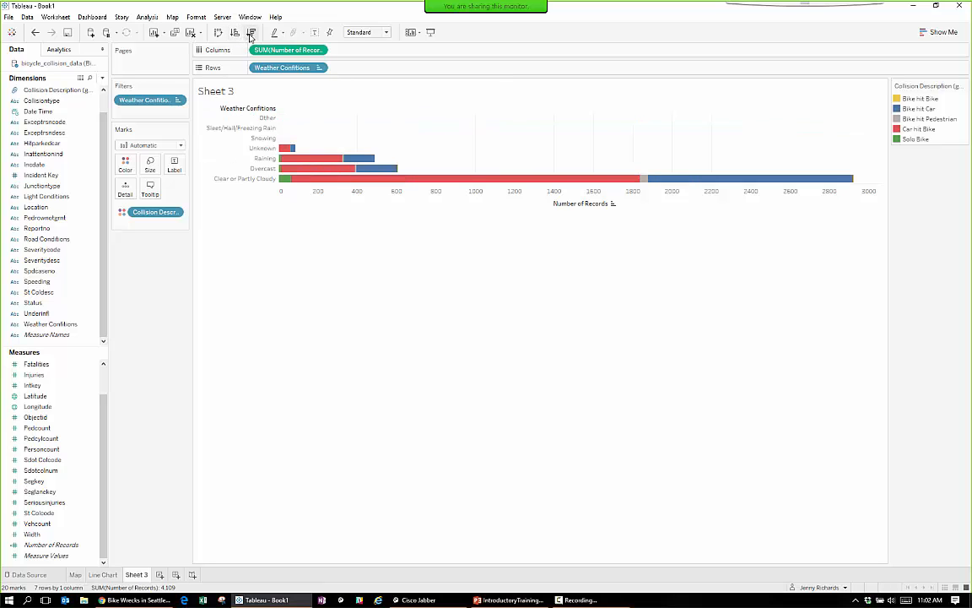
left_click(251, 35)
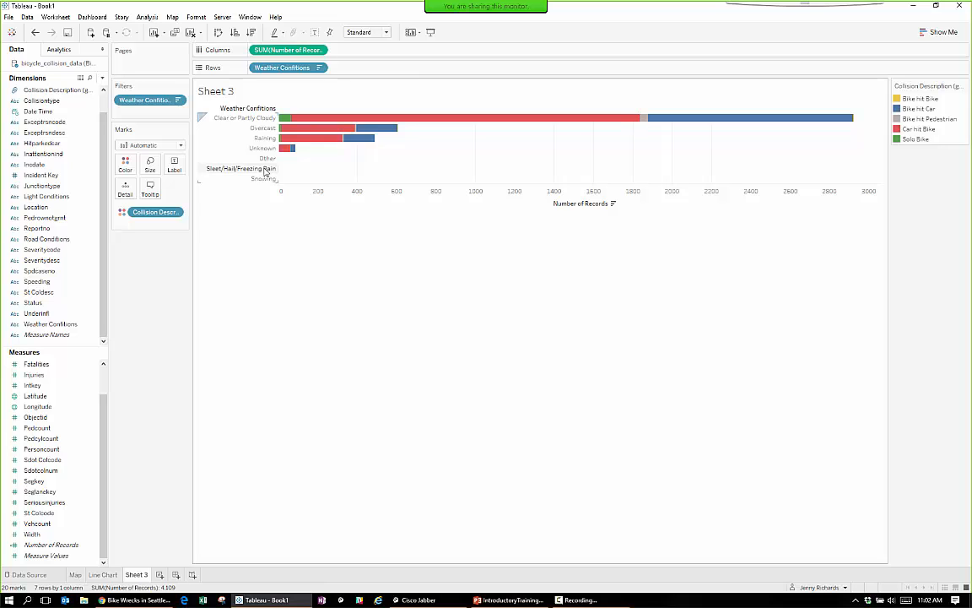
left_click(260, 169)
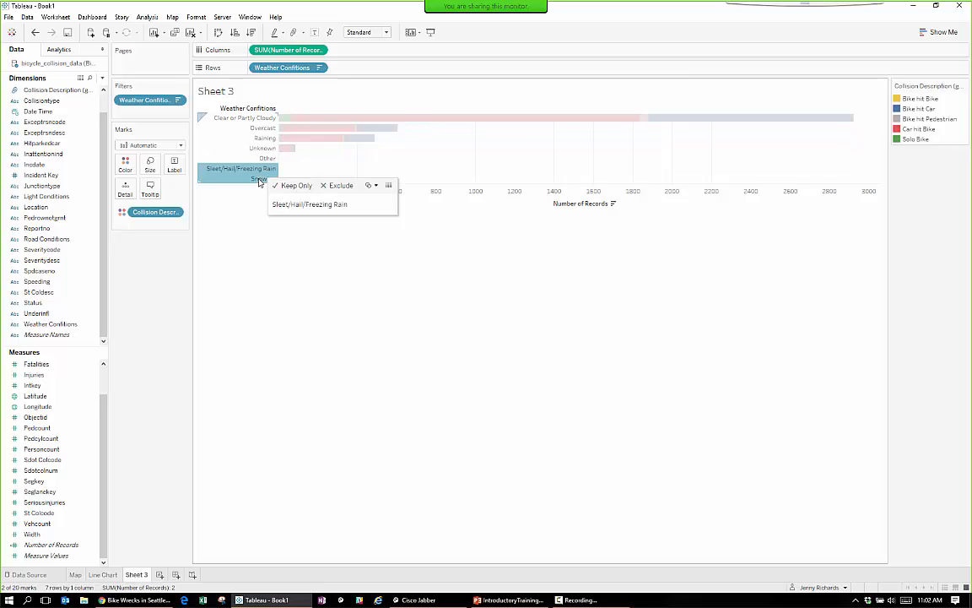
left_click(260, 181, "ctrl")
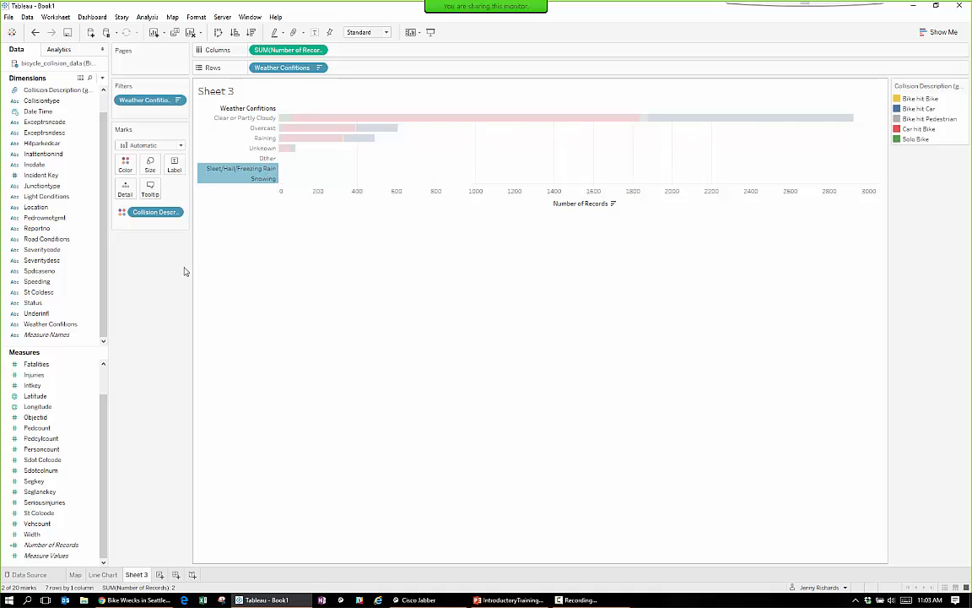
left_click(208, 229)
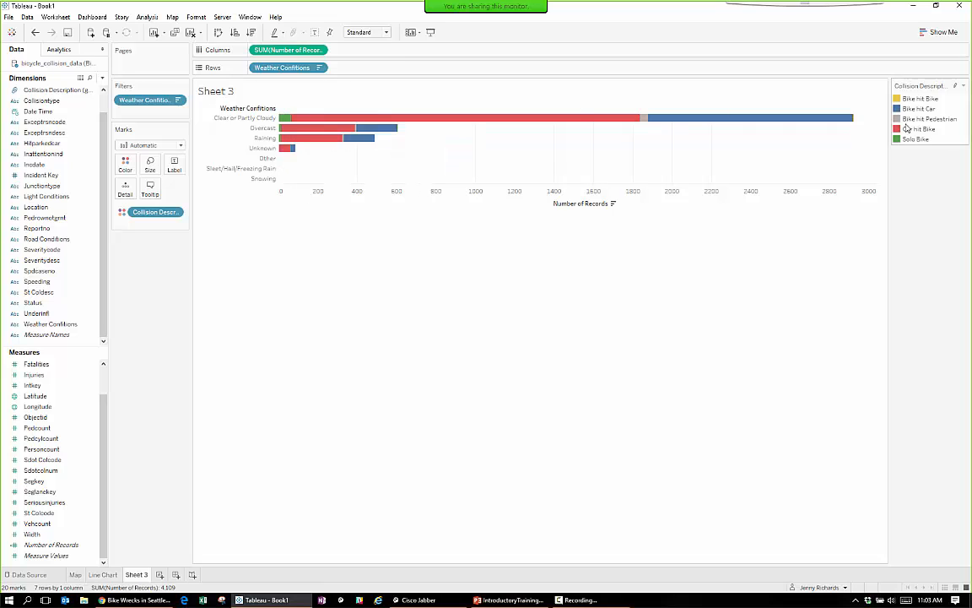
Reorder the collision color legend so Car hit Bike comes first and Bike hit Car second.
left_click_drag(918, 128, 917, 106)
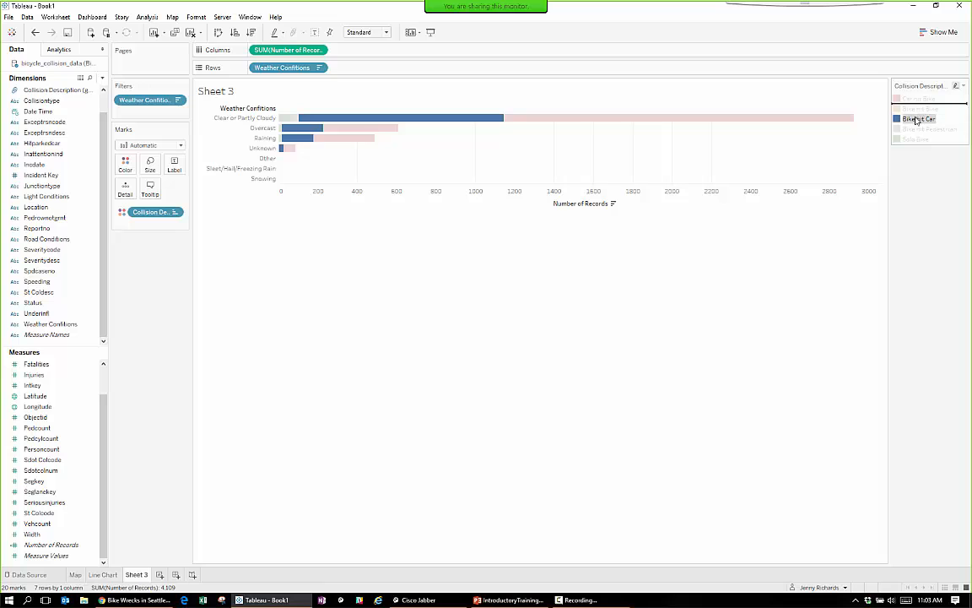
left_click(917, 187)
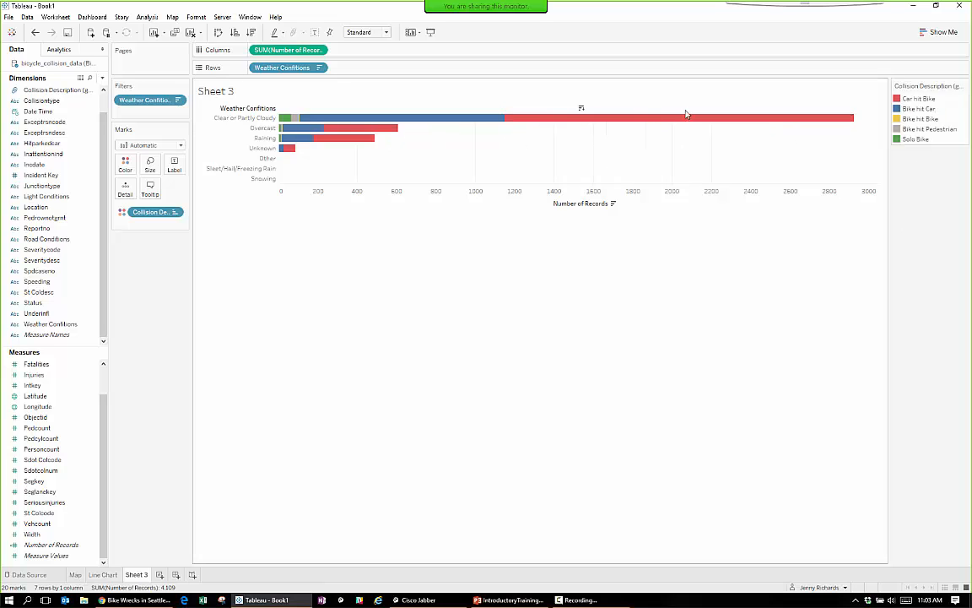
mouse_move(582, 124)
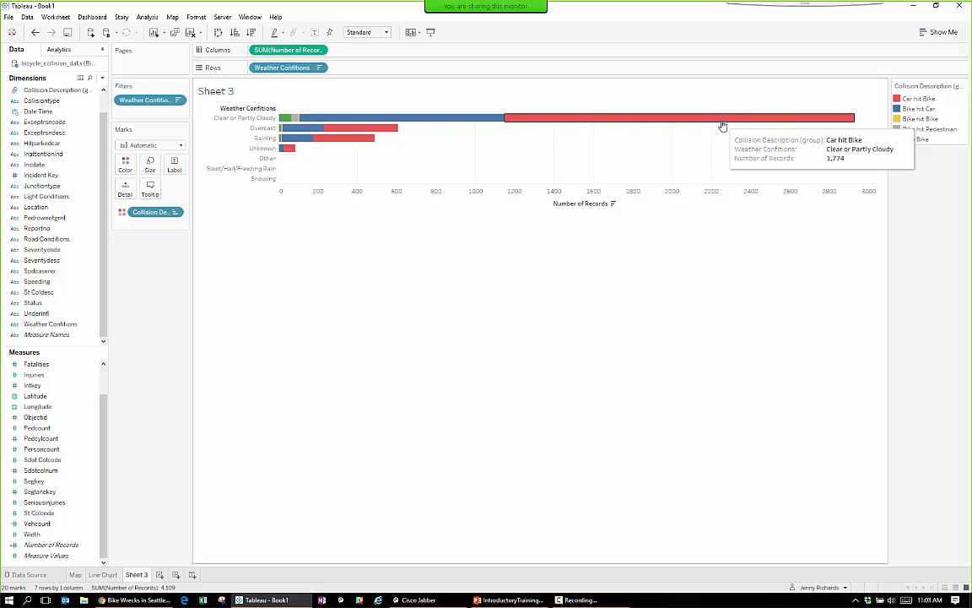